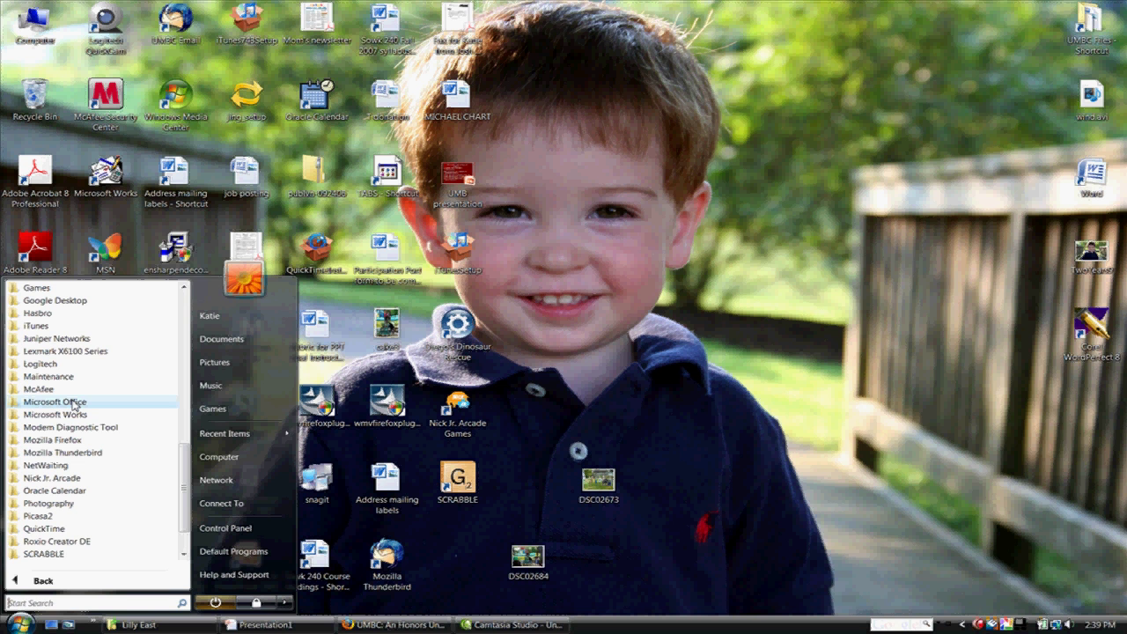
Step: Launch Microsoft Office Excel 2007 from the Start menu's Microsoft Office folder
click(74, 402)
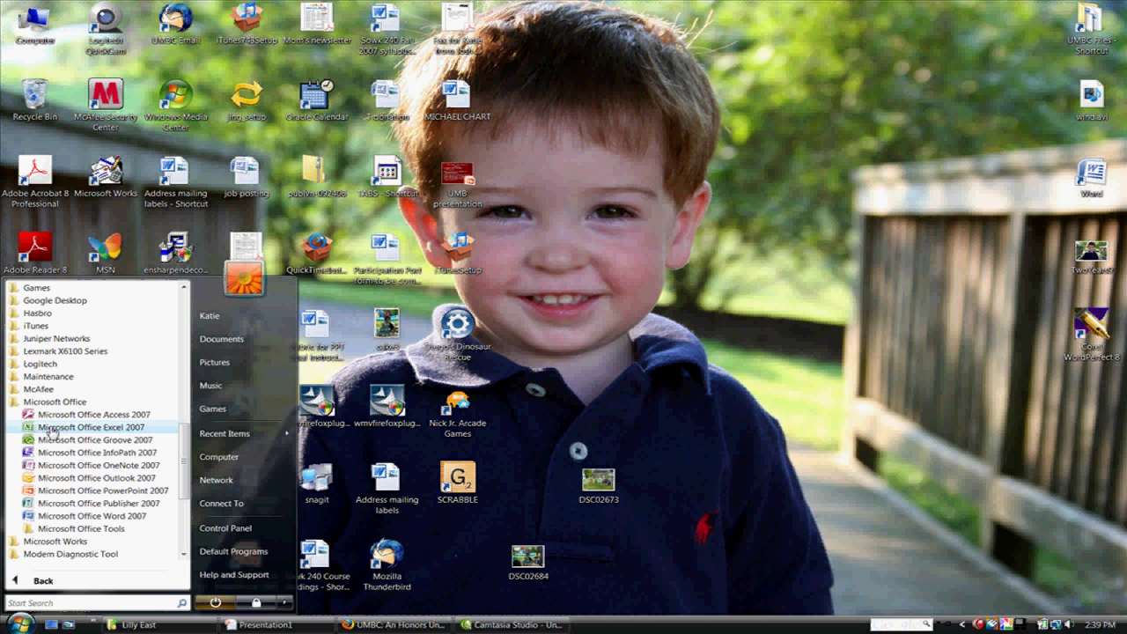
click(51, 429)
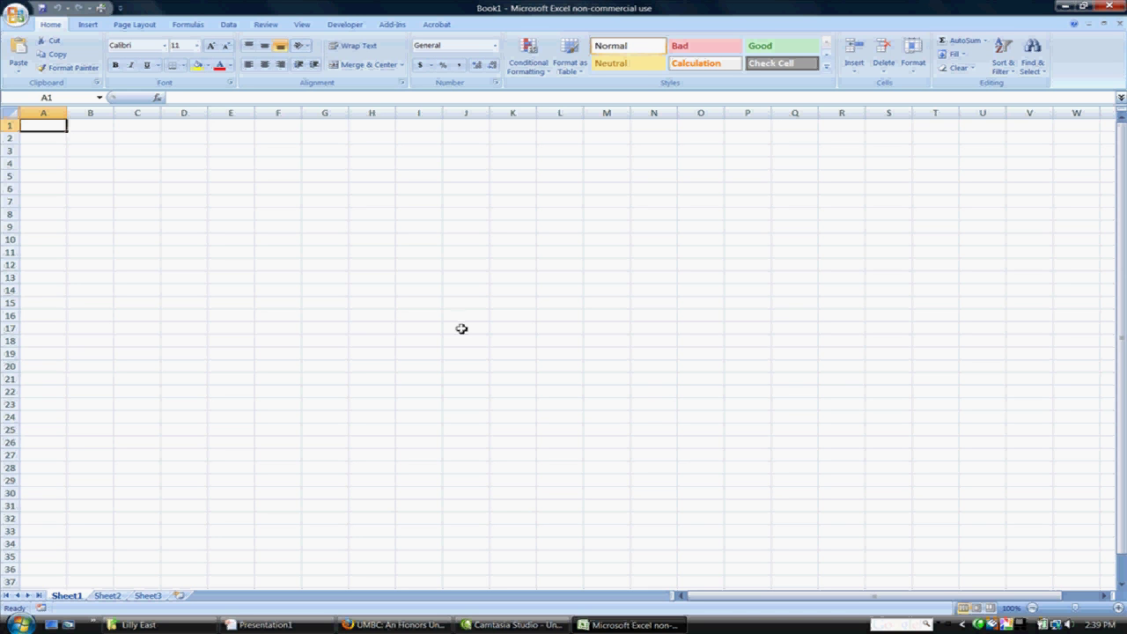
Step: Select rows 1 through 23 of Sheet1 using the row headers
drag(42, 113, 807, 110)
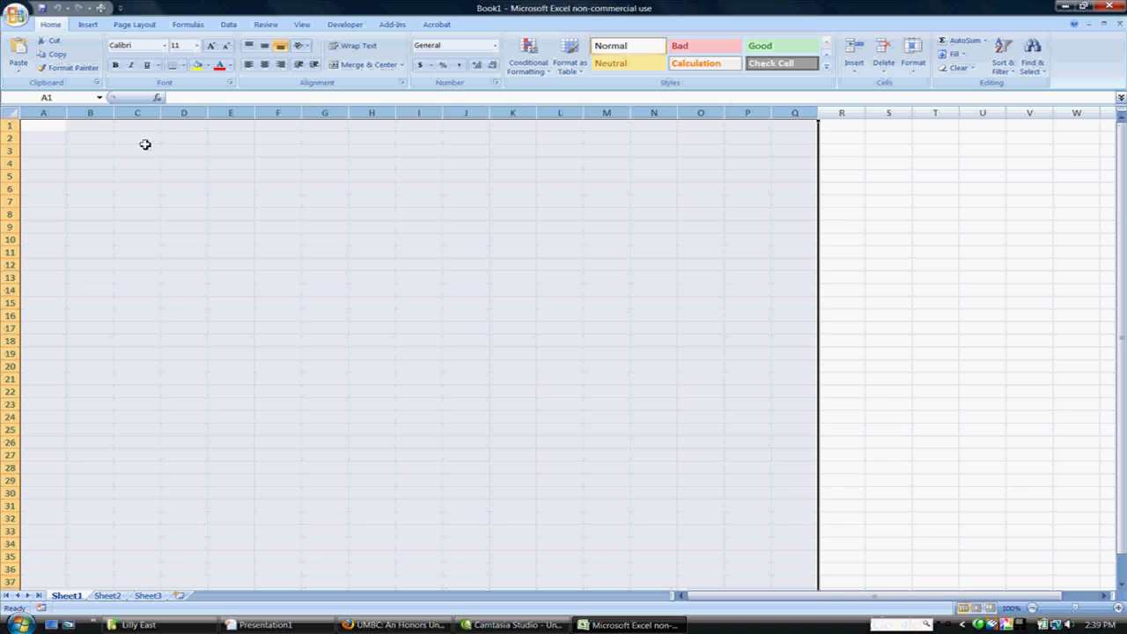
click(8, 126)
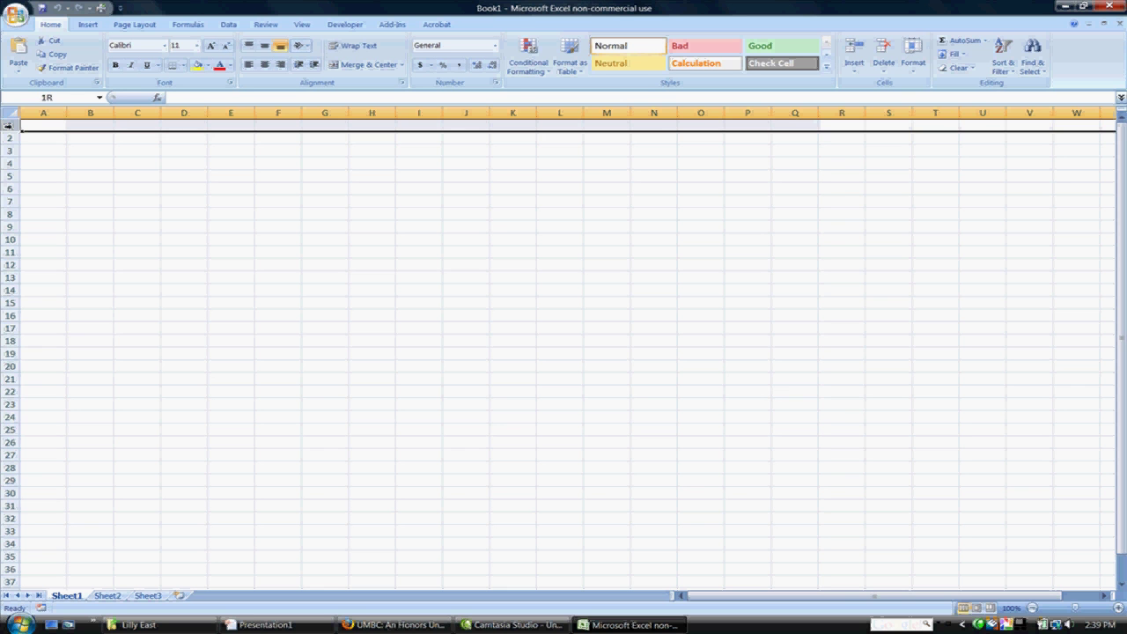
drag(8, 128, 12, 407)
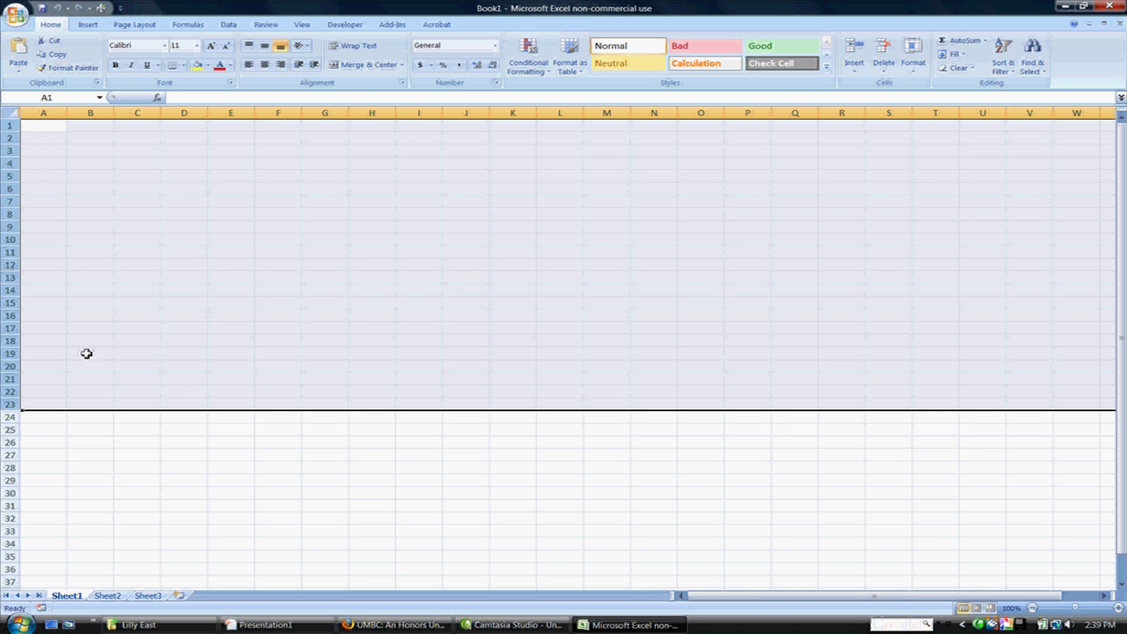
Step: Apply top, bottom, left and inside horizontal and vertical borders to rows 1–23 via Format Cells
right_click(81, 343)
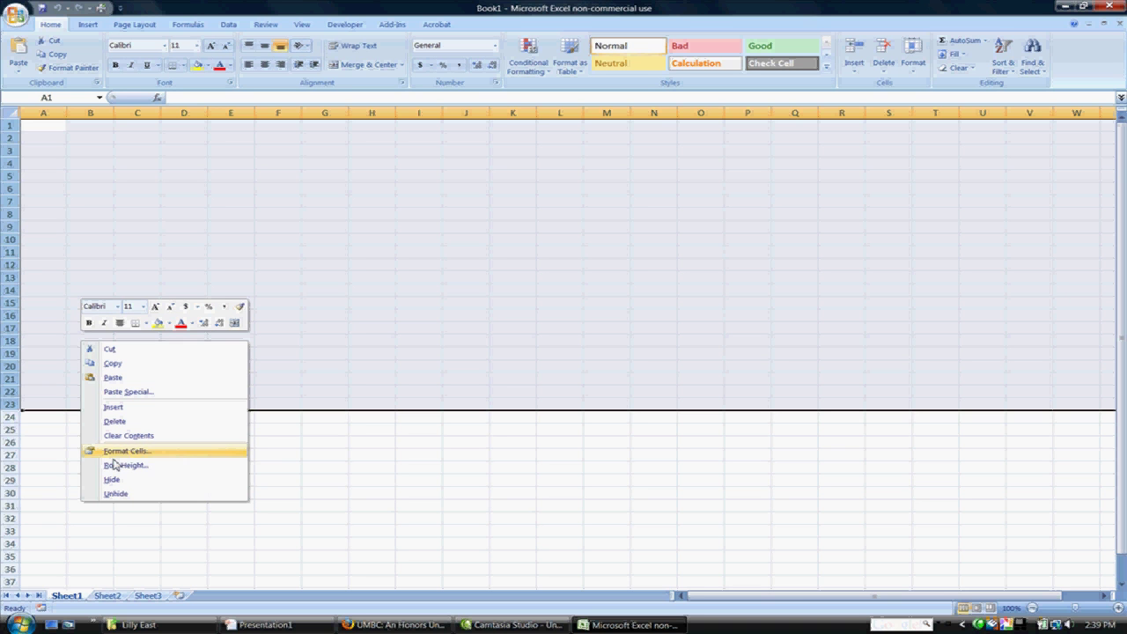
click(79, 324)
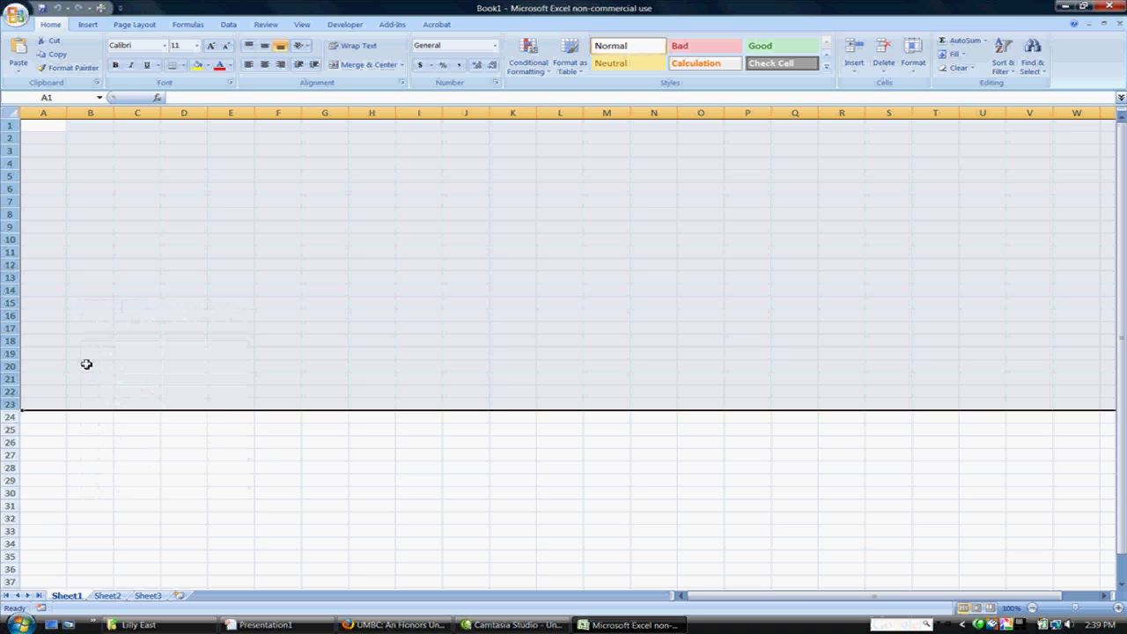
right_click(86, 365)
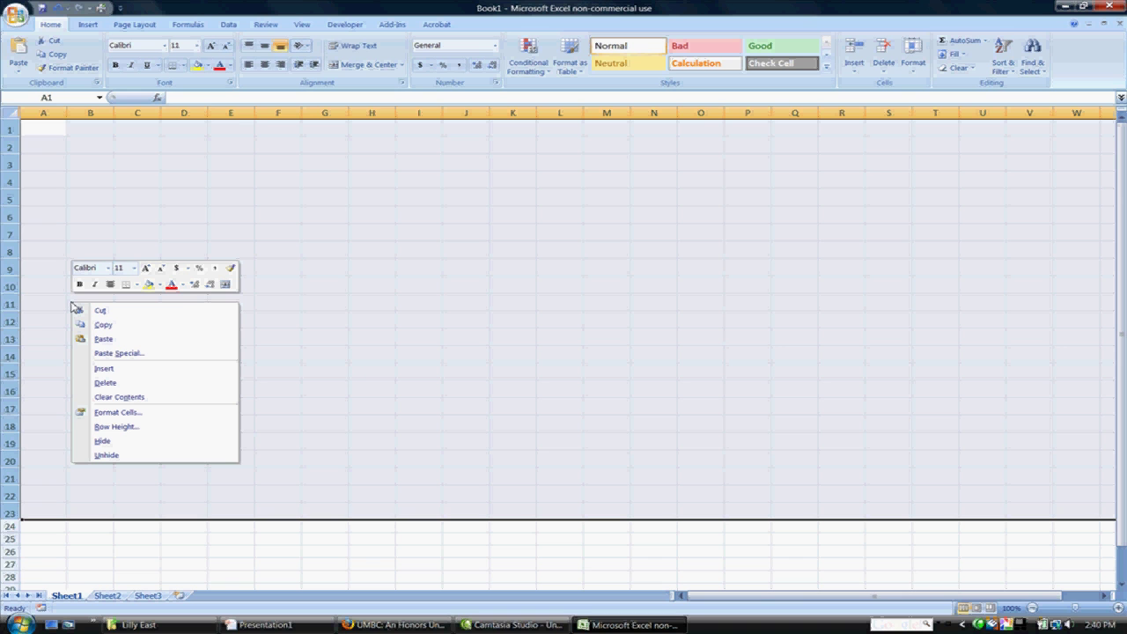
click(111, 413)
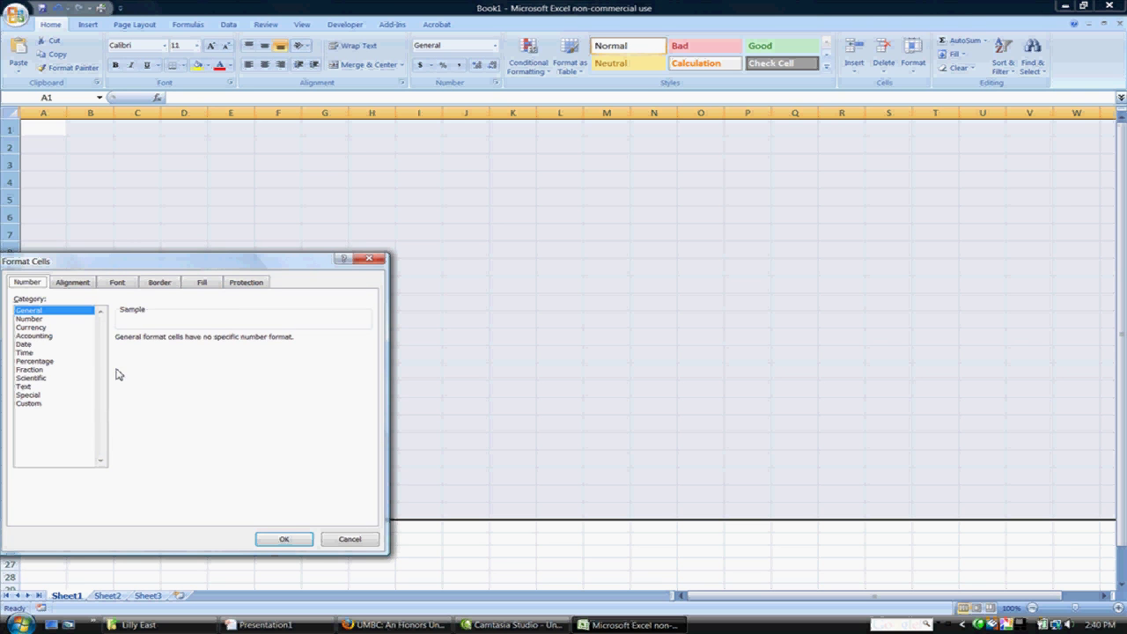
click(158, 283)
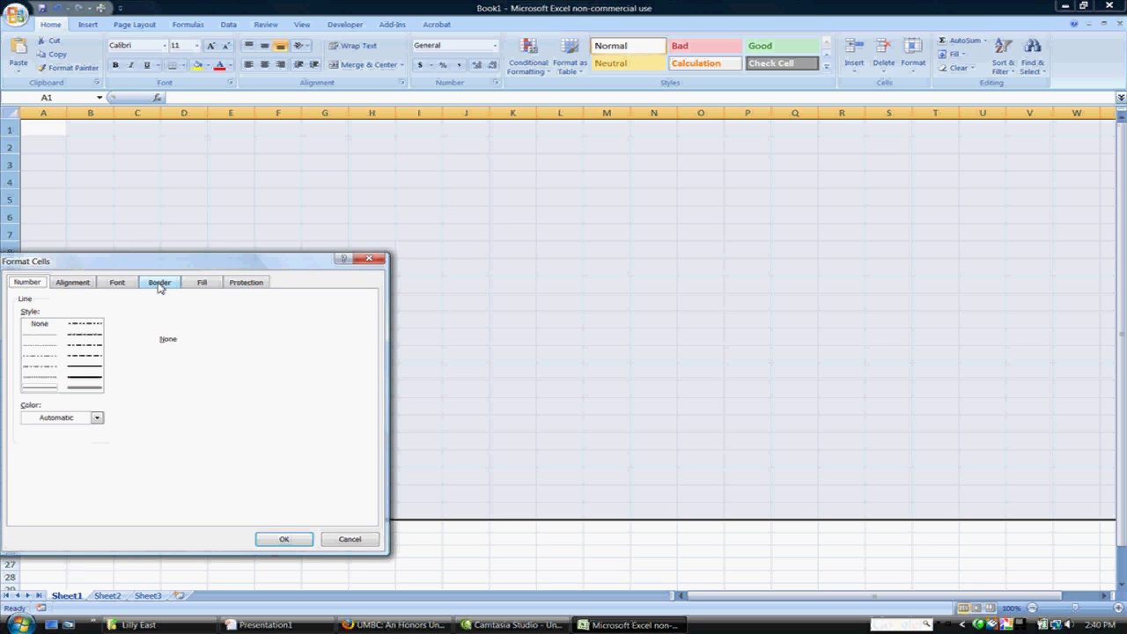
click(134, 368)
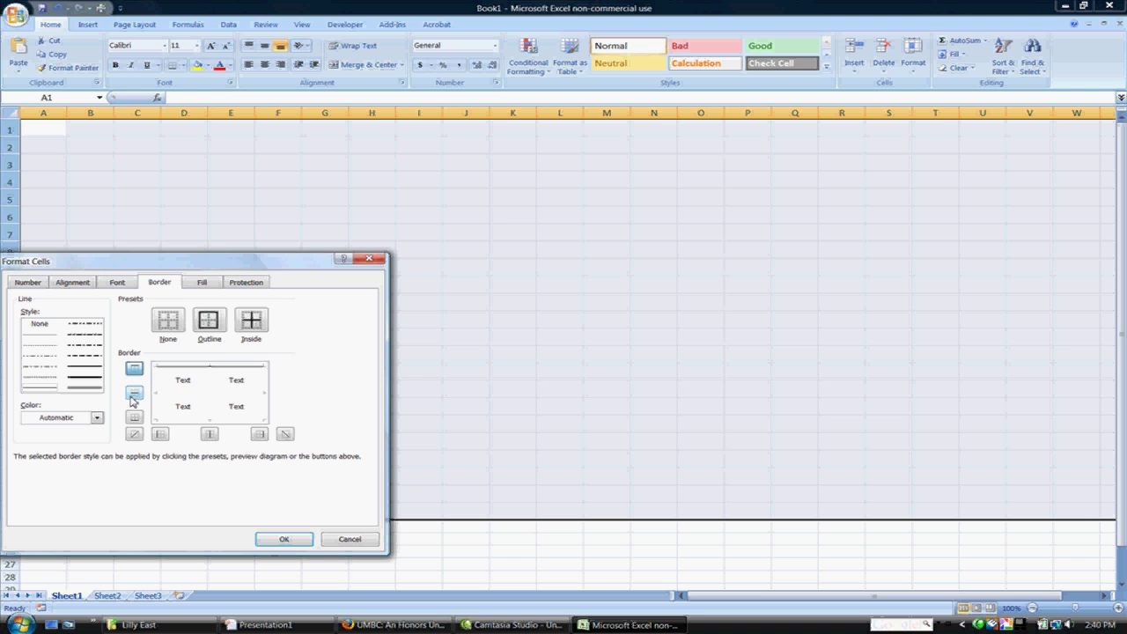
click(134, 392)
click(134, 417)
click(160, 434)
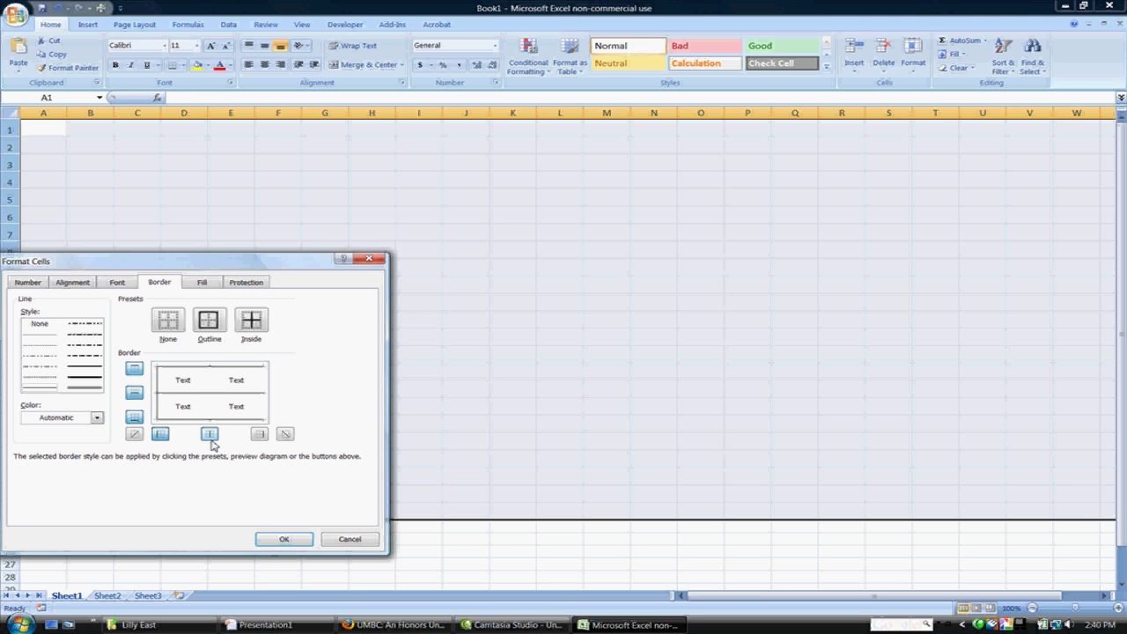
click(208, 434)
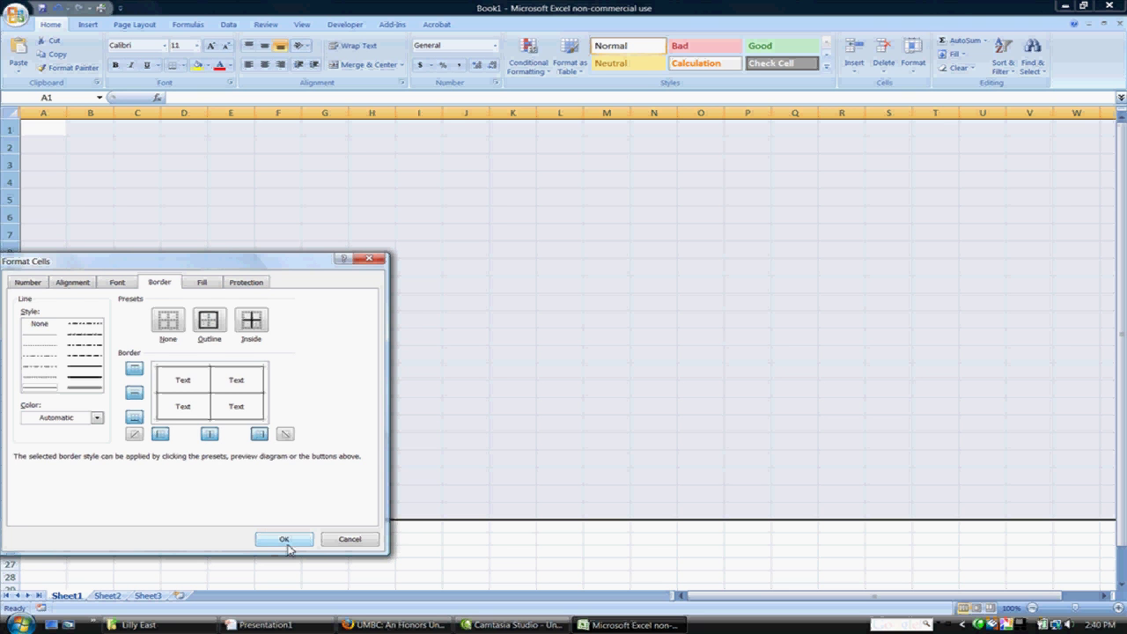
click(286, 537)
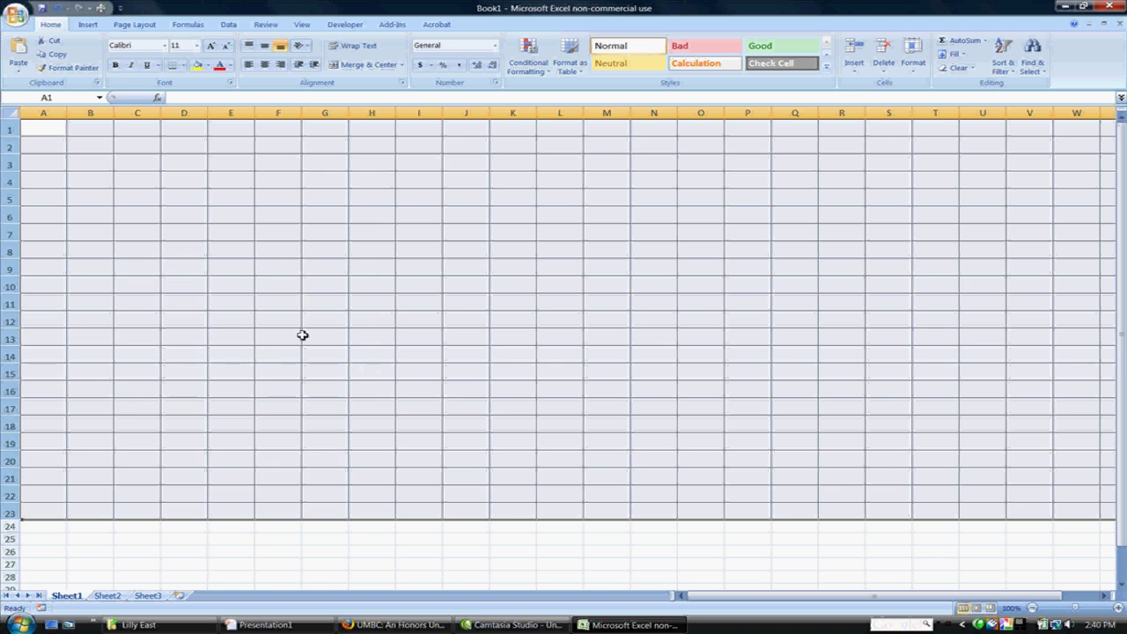
Step: Set rows 1–23 to General horizontal and Bottom vertical alignment with Wrap text unchecked
right_click(124, 181)
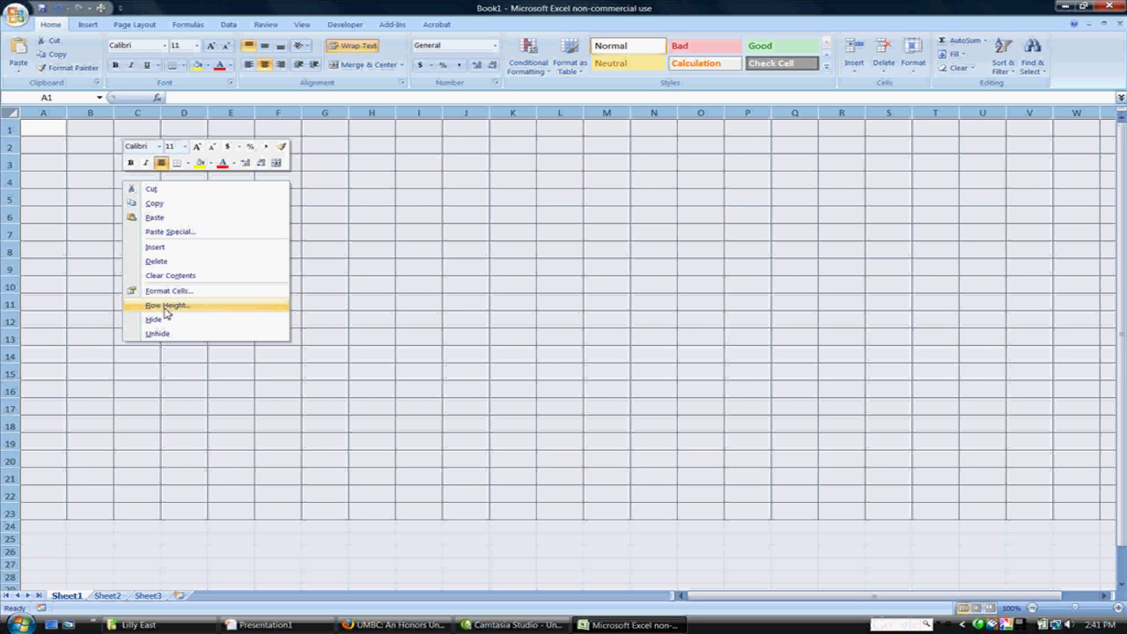
click(165, 293)
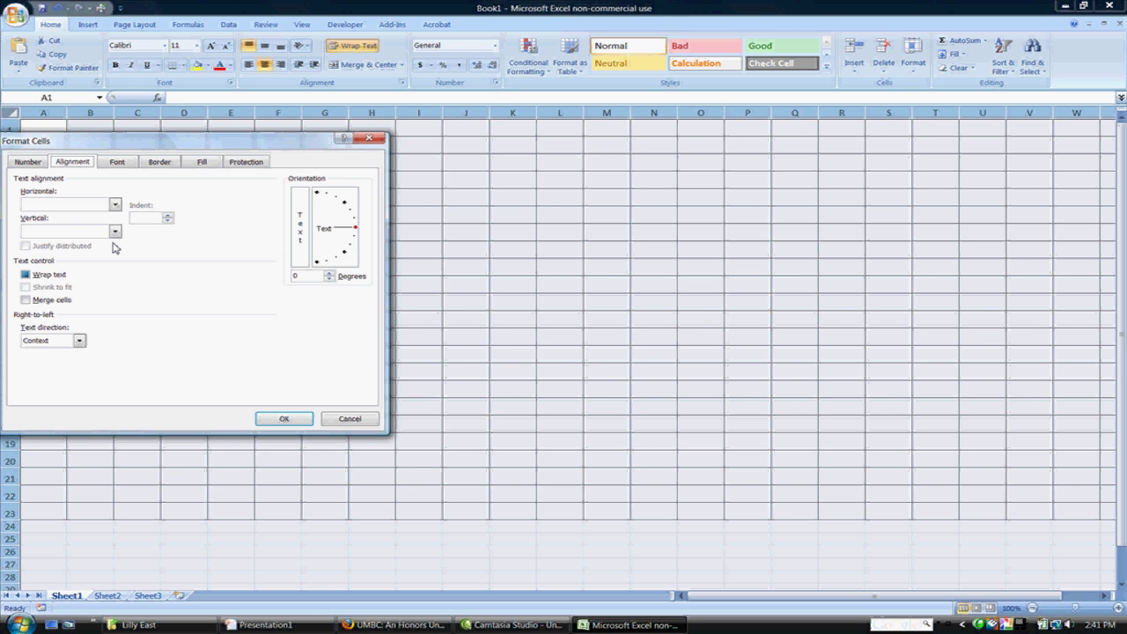
click(115, 205)
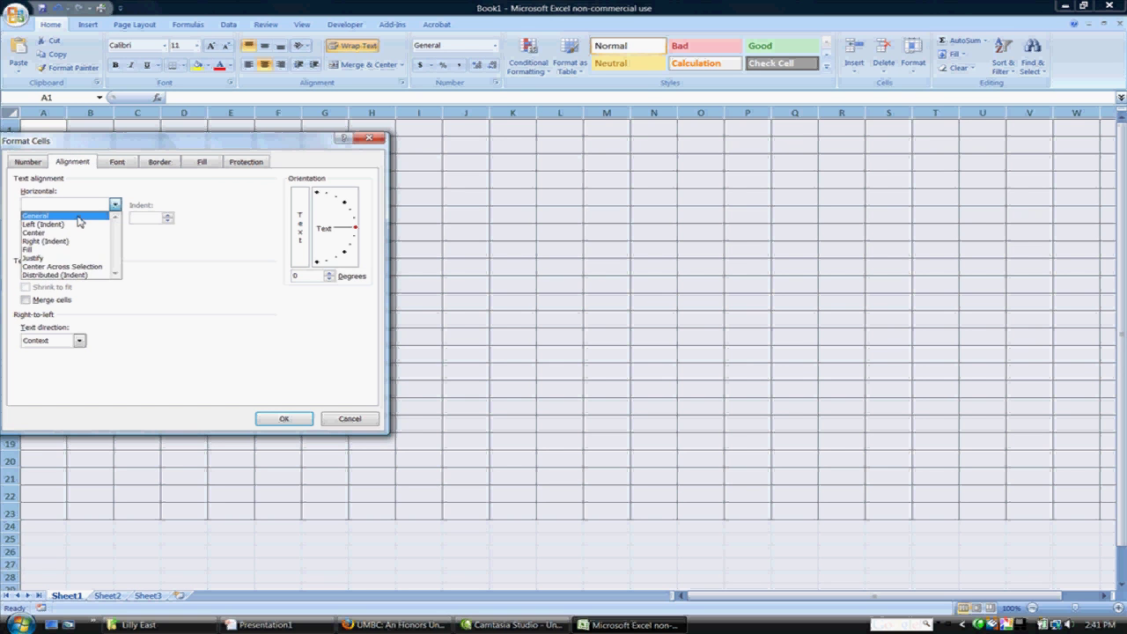
click(78, 220)
click(114, 231)
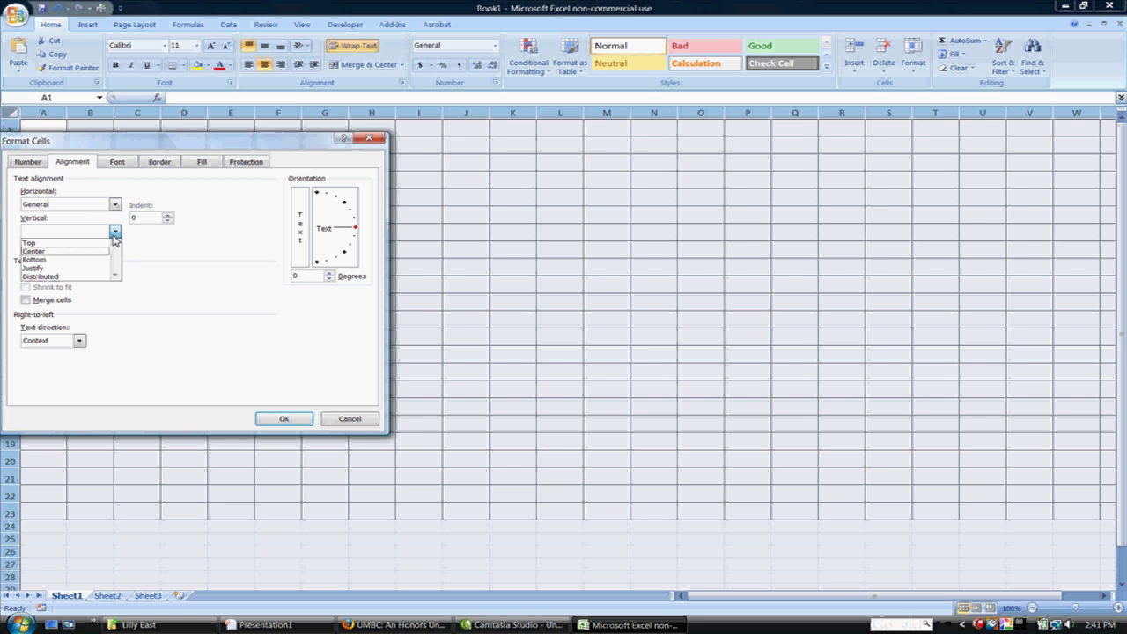
click(67, 243)
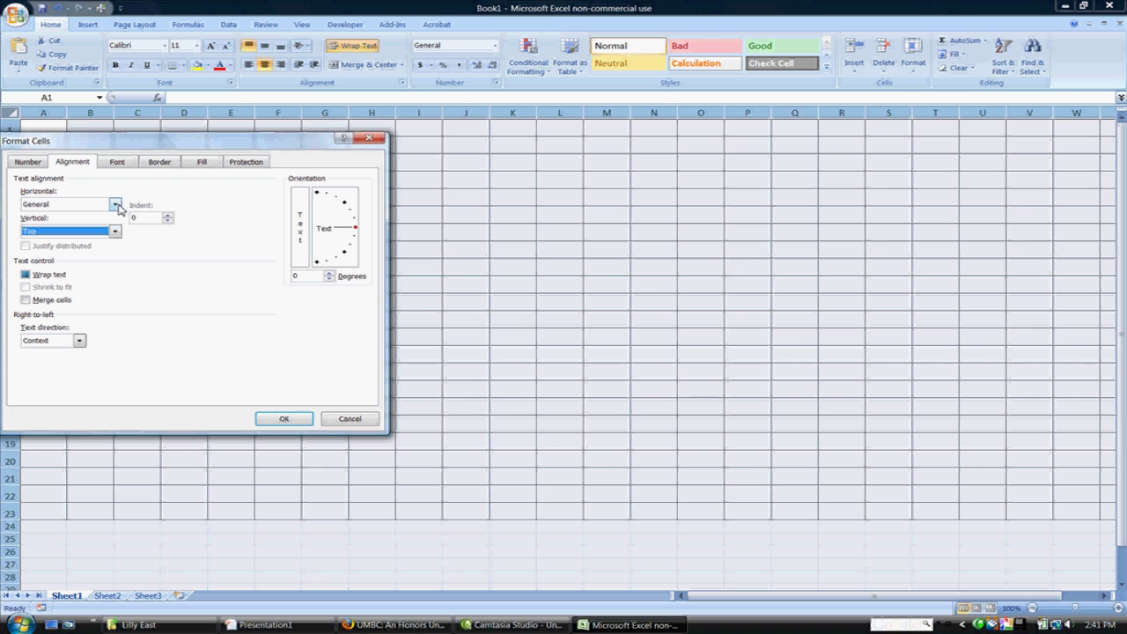
click(69, 273)
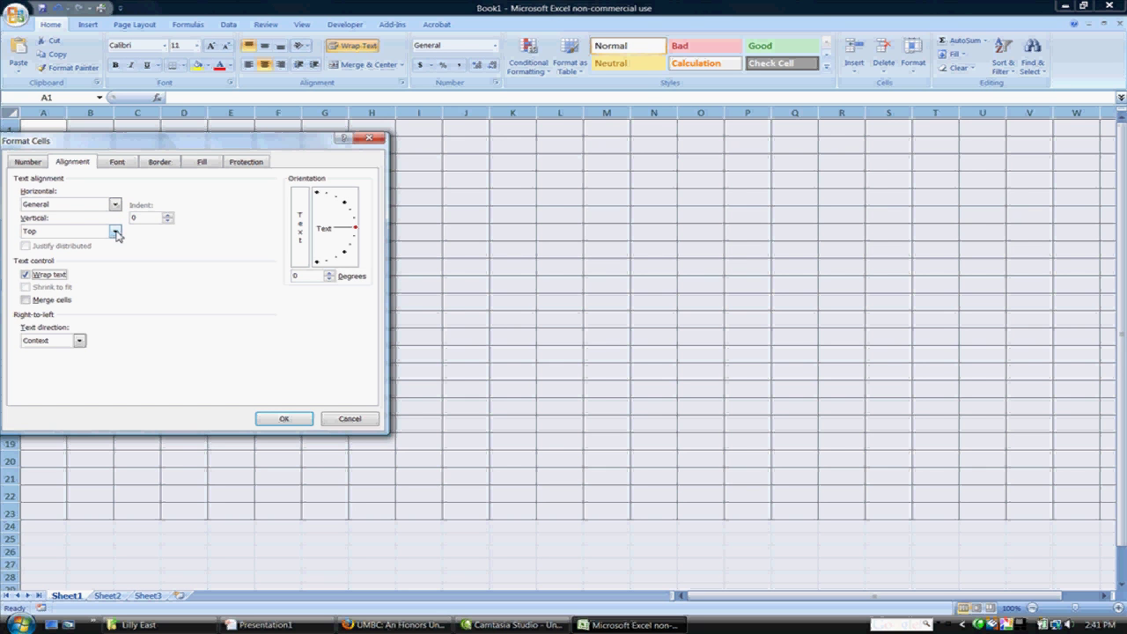
click(115, 233)
click(126, 258)
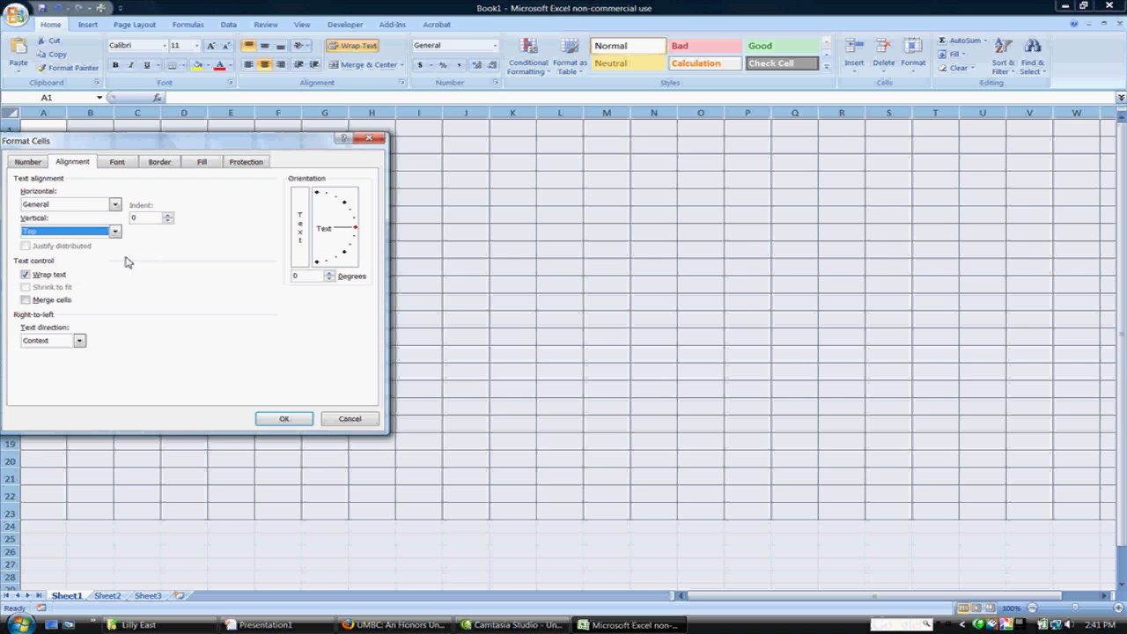
click(26, 274)
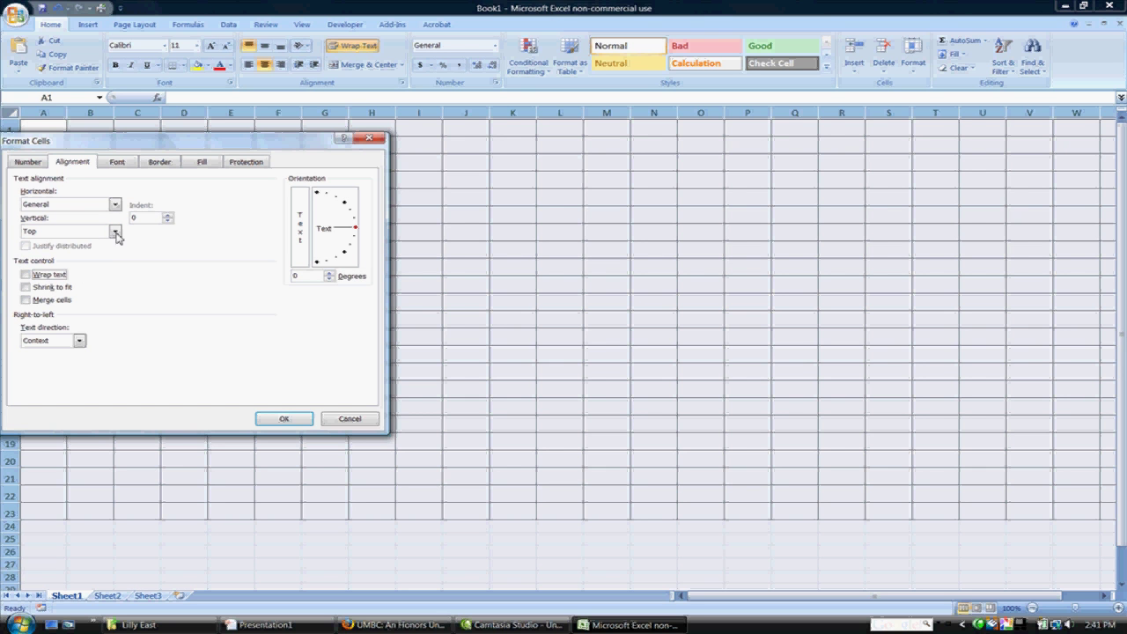
click(114, 230)
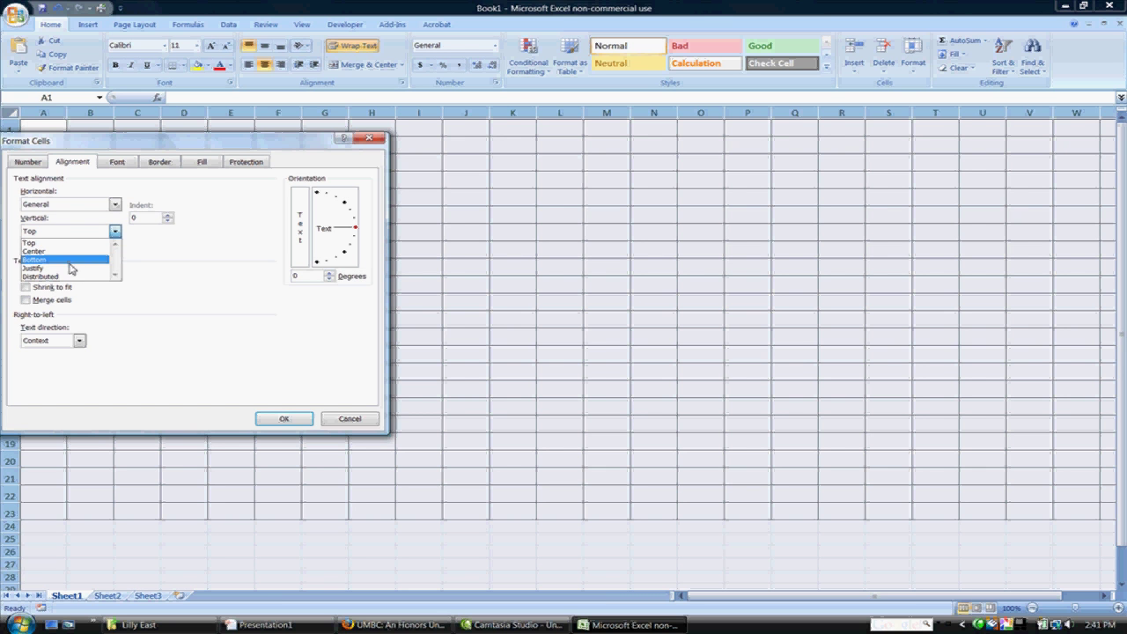
click(75, 260)
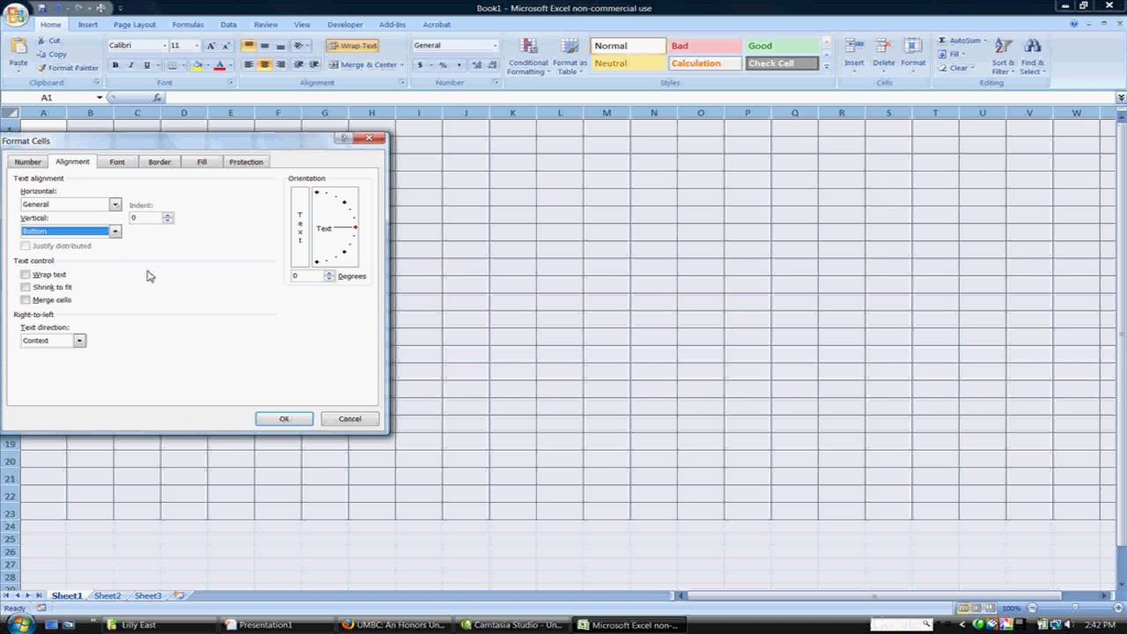
click(284, 422)
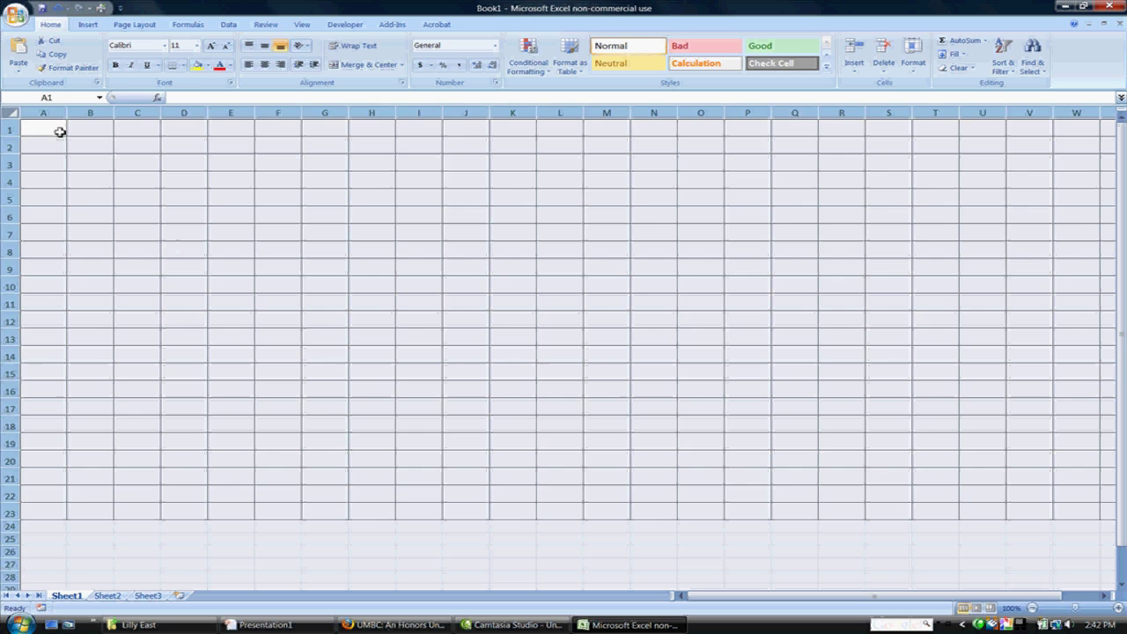
Step: Enter the headers School, Course number and Course title in A1:C1
double_click(58, 131)
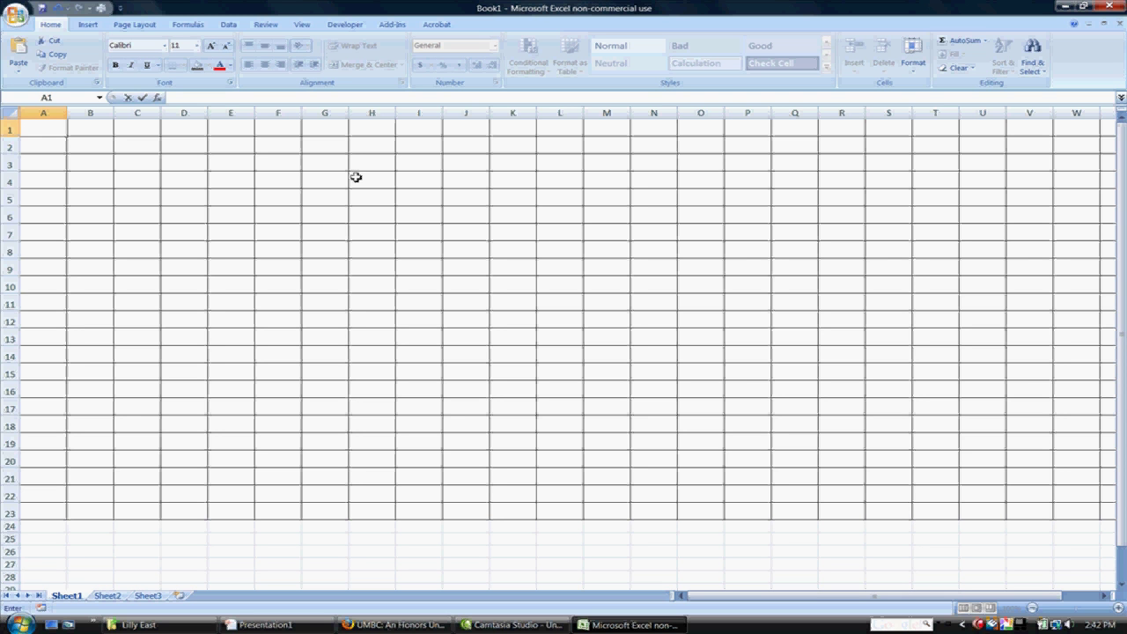
text(School)
key(Tab)
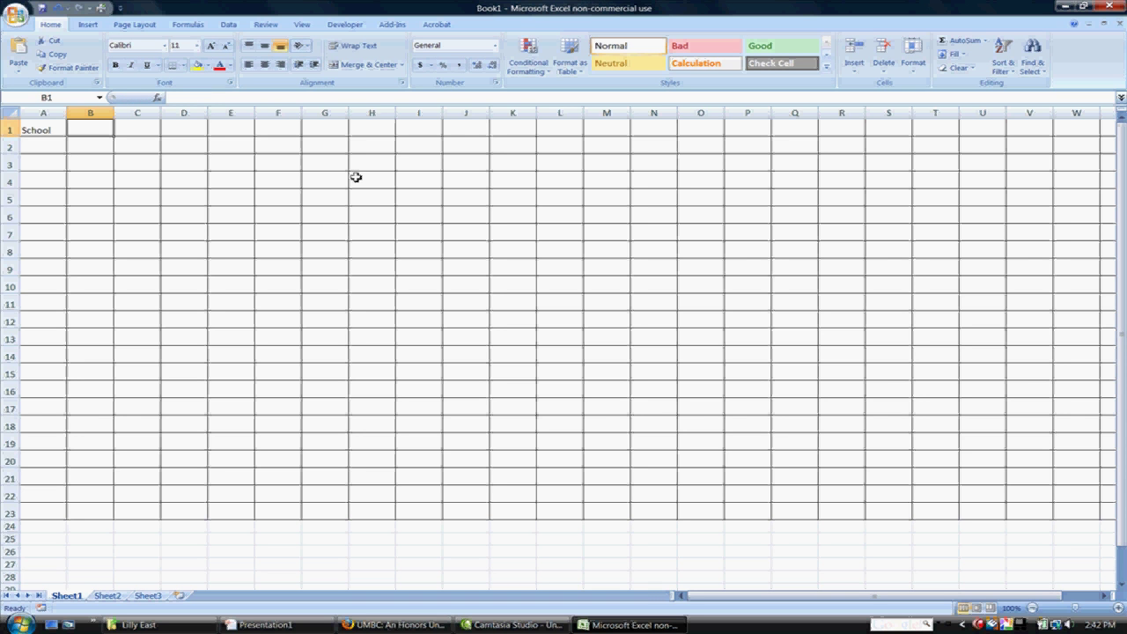
text(Course number)
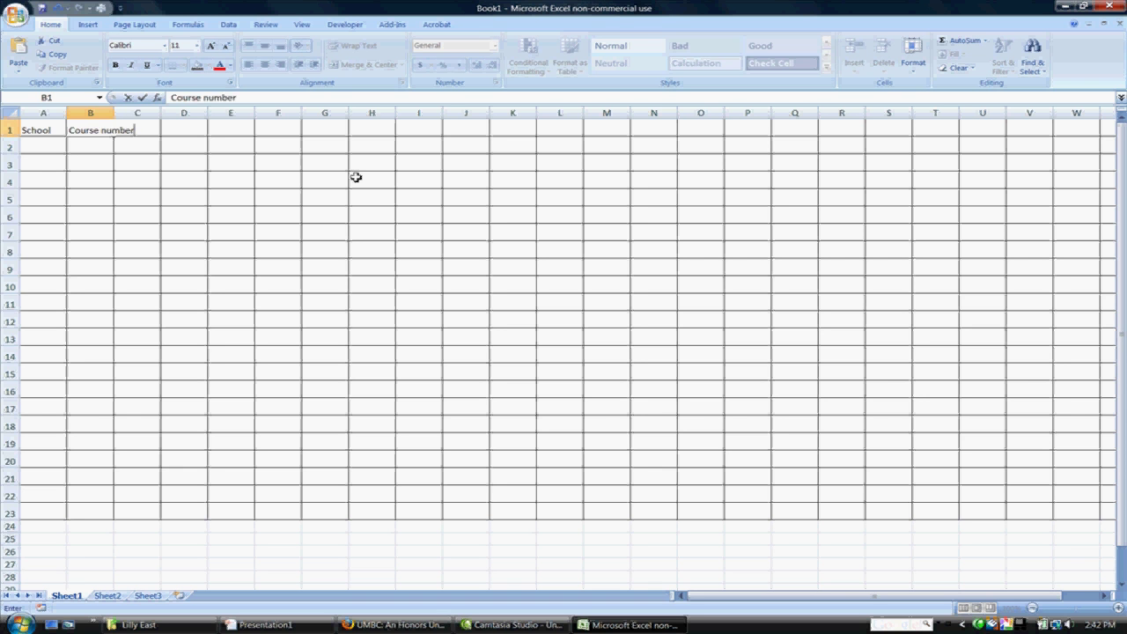
key(Tab)
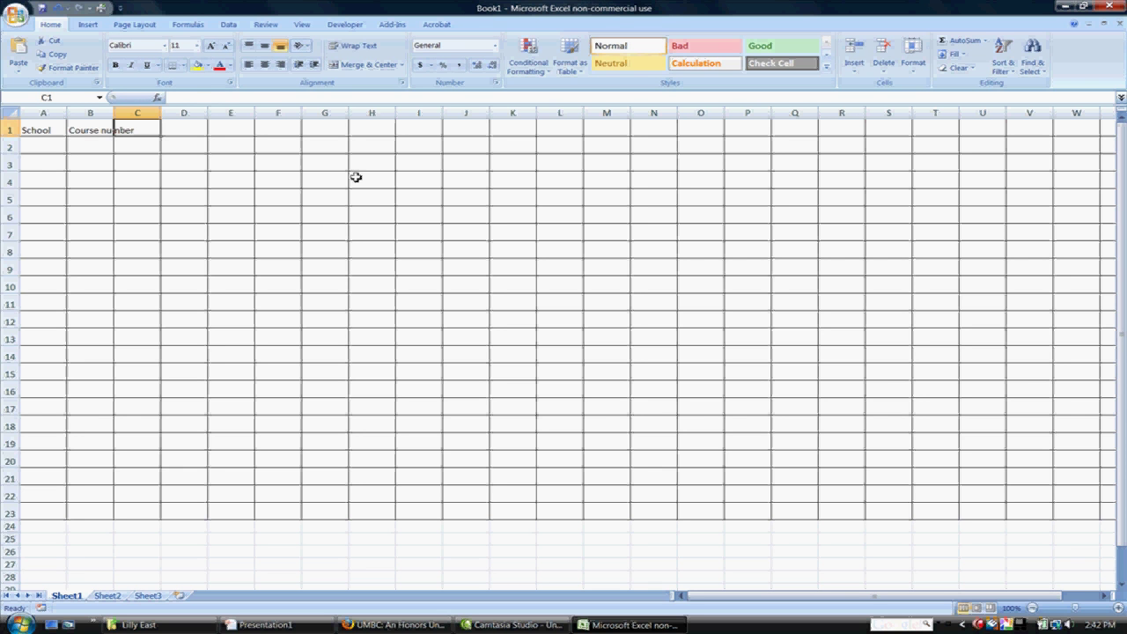
text(Cours)
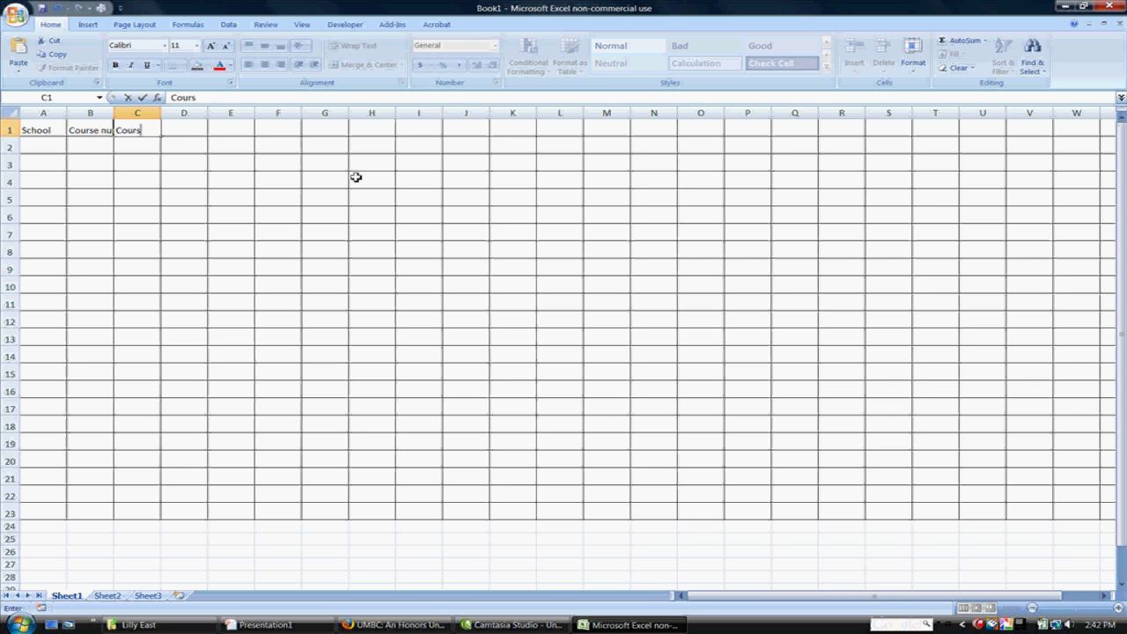
text(e title)
key(Tab)
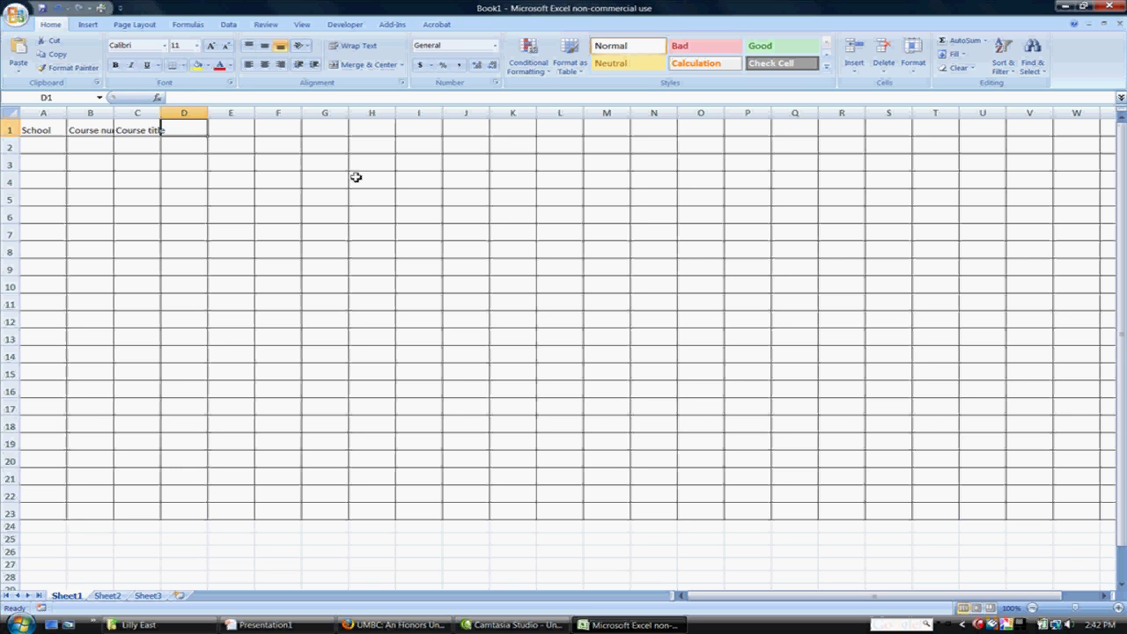
Step: Enter the headers Credits, Grade and Points in D1:F1
text(Credits)
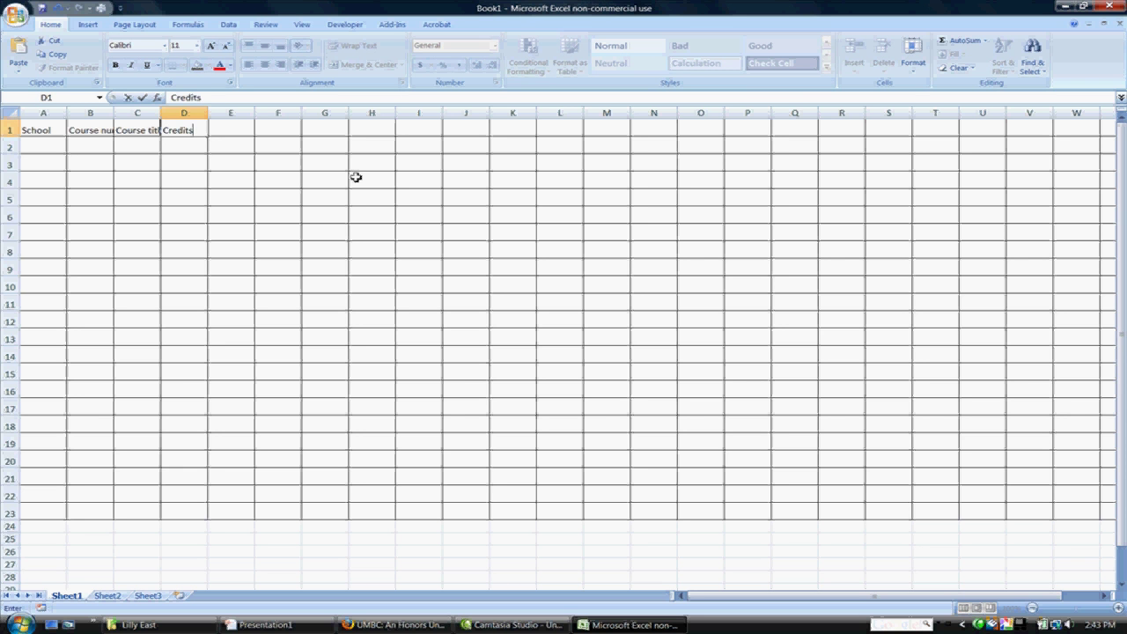
key(Tab)
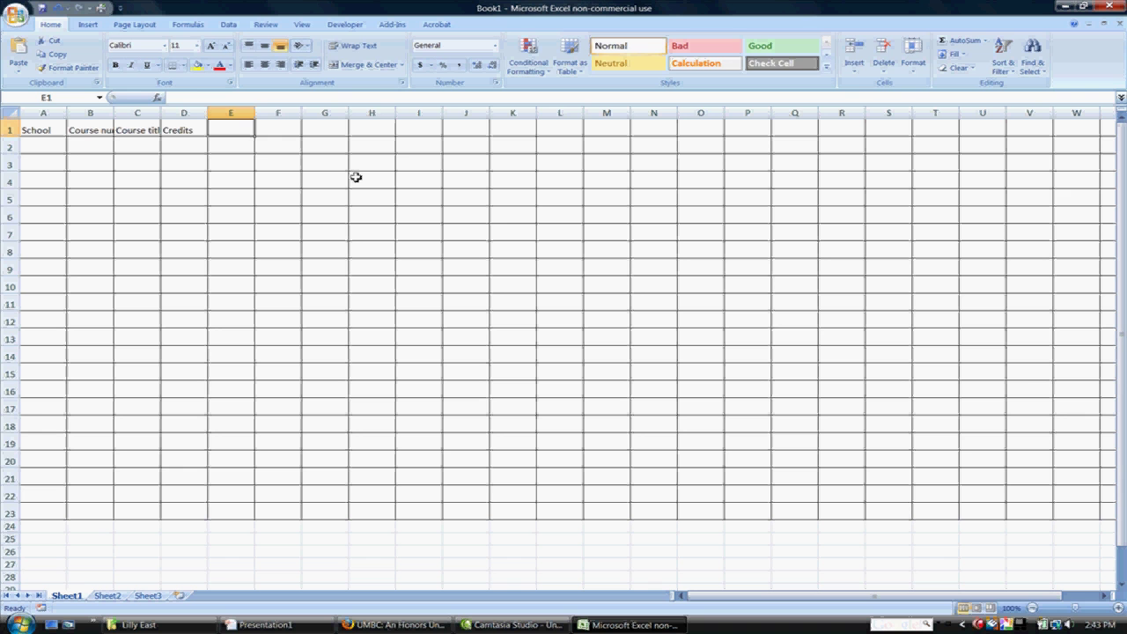
text(Grade)
key(Tab)
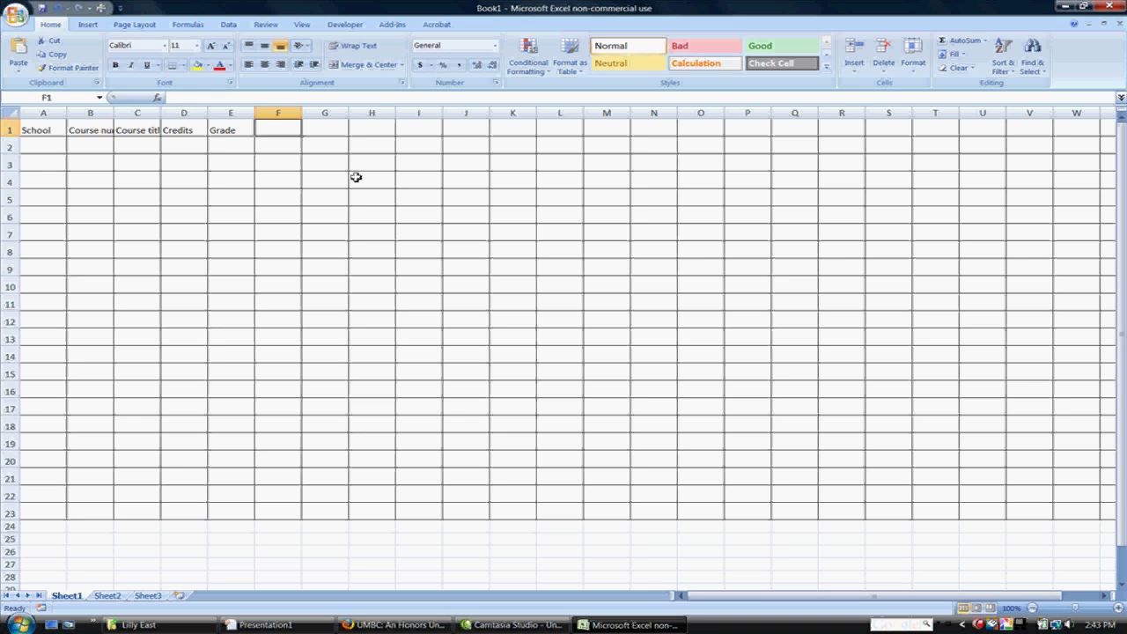
text(Points)
key(Tab)
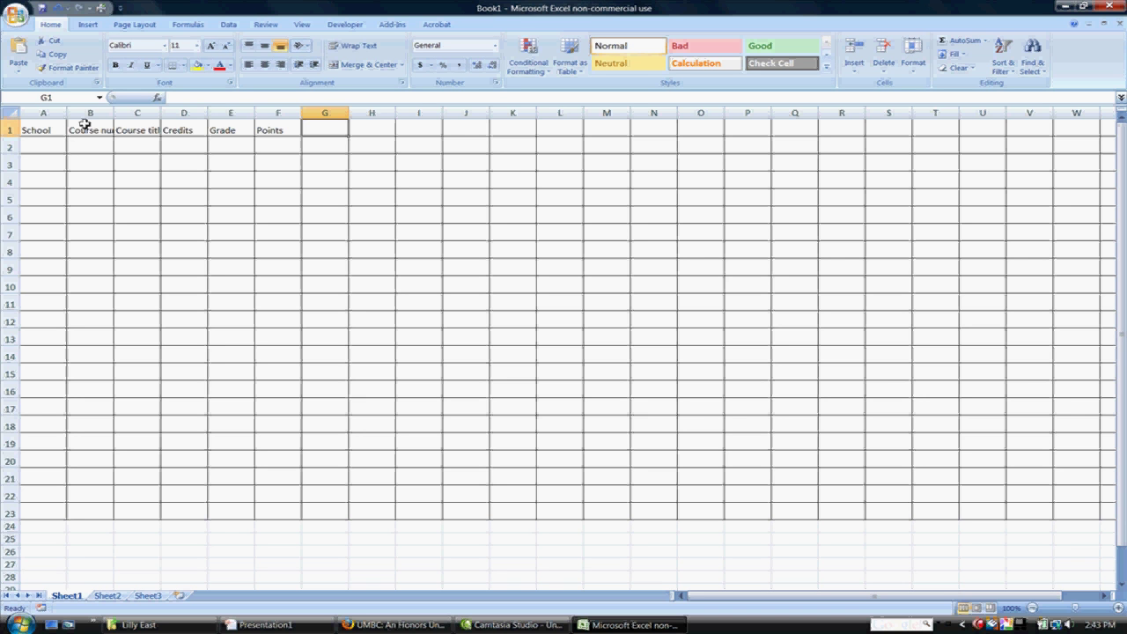
Step: Widen column B so the Course number header shows in full
drag(113, 112, 240, 113)
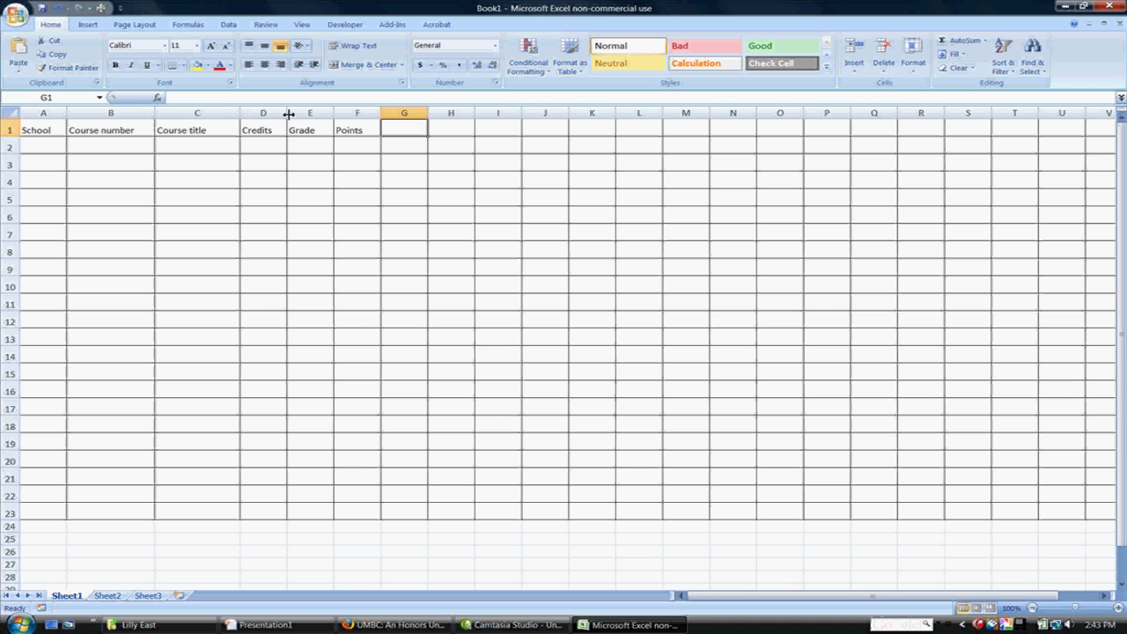
Step: Enter MC, English 109 and Intro to Literature in A2:C2
click(60, 143)
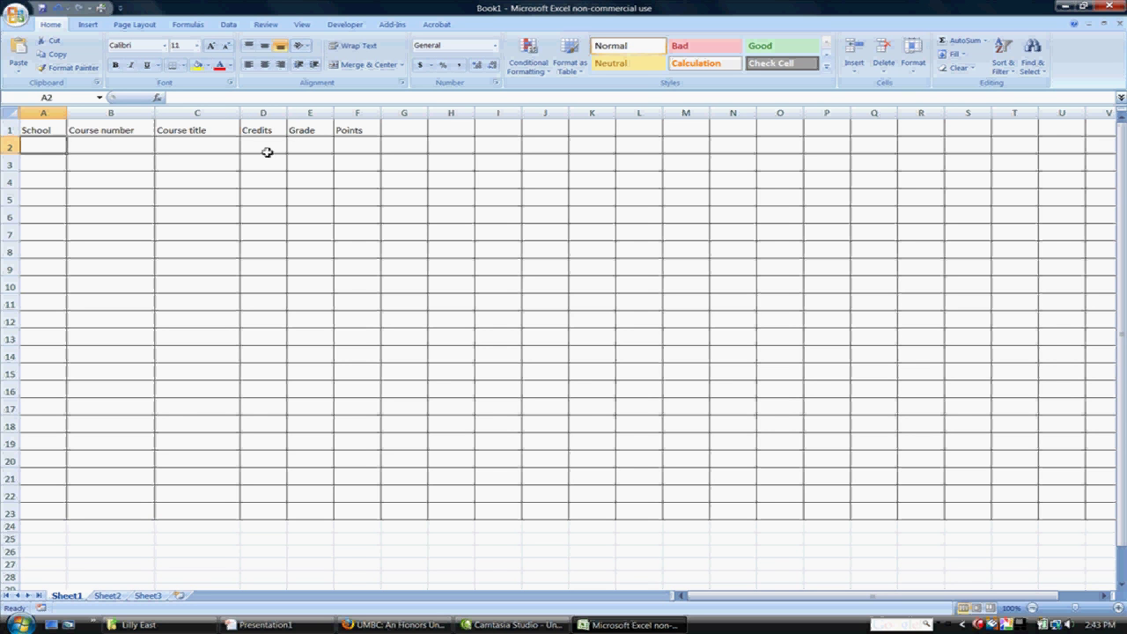
text(M)
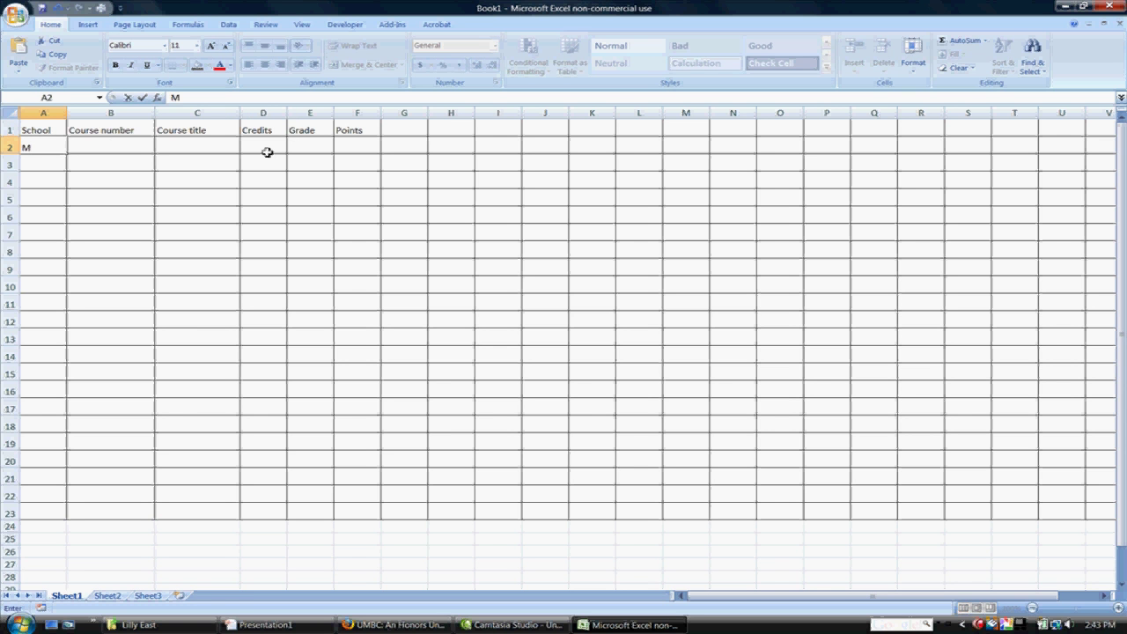
text(on)
key(BackSpace)
key(BackSpace)
text(C)
key(Tab)
text(E)
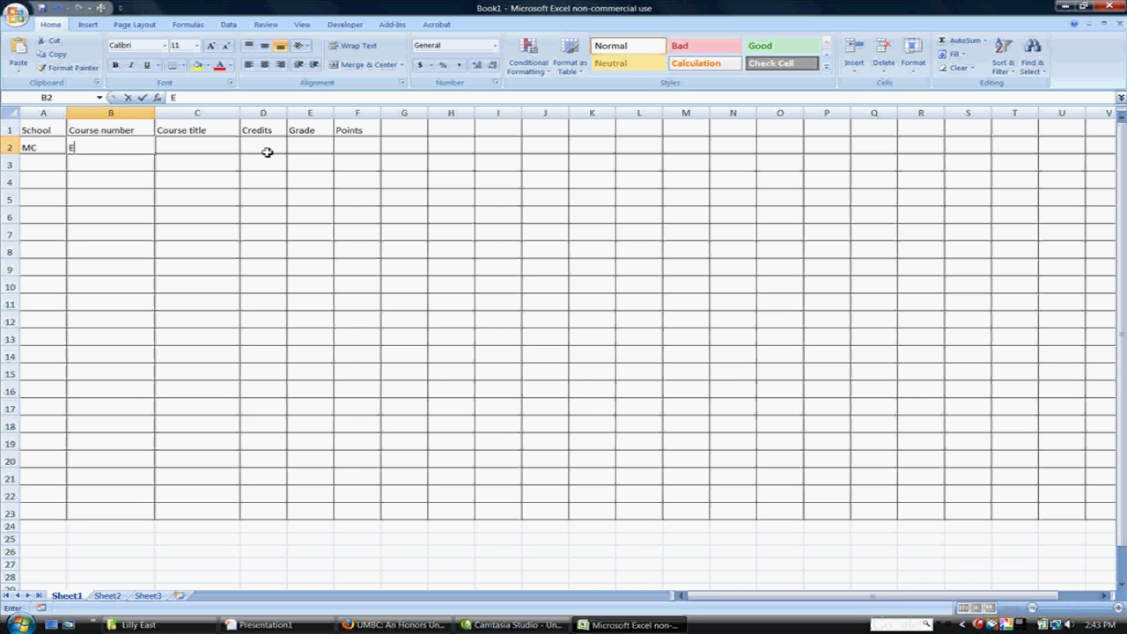
text(nglish 1)
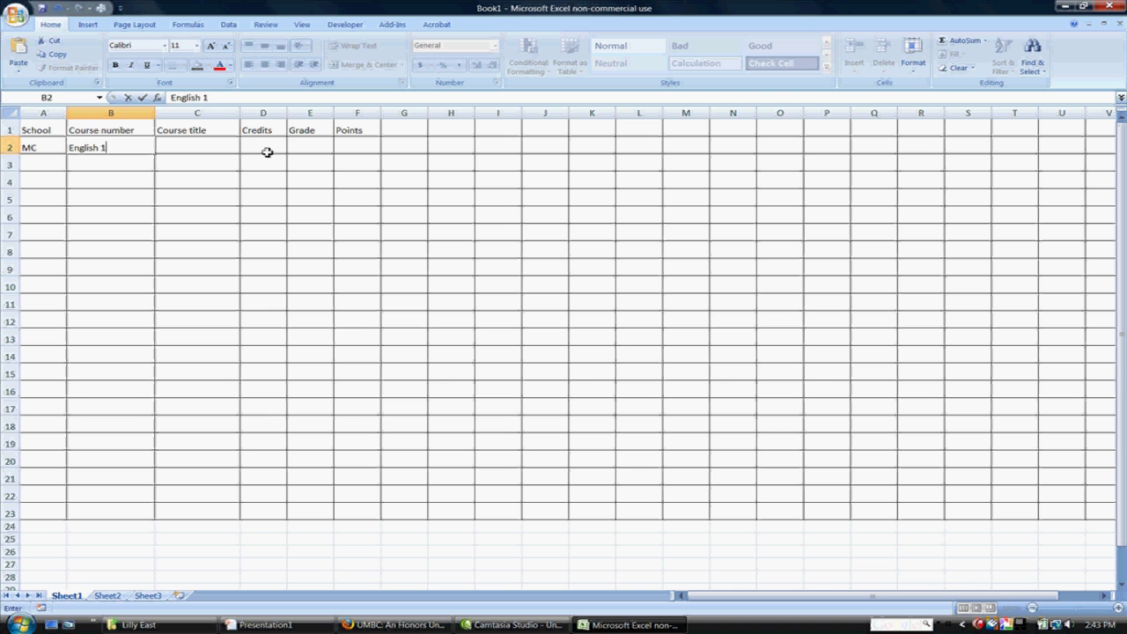
text(09)
key(Tab)
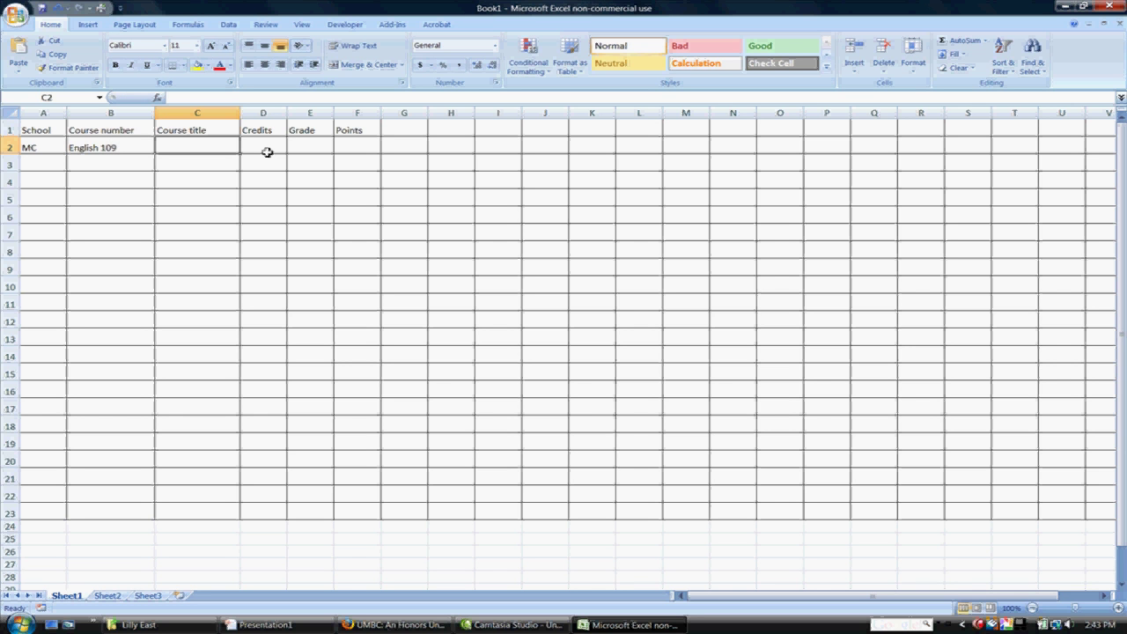
text(Intro)
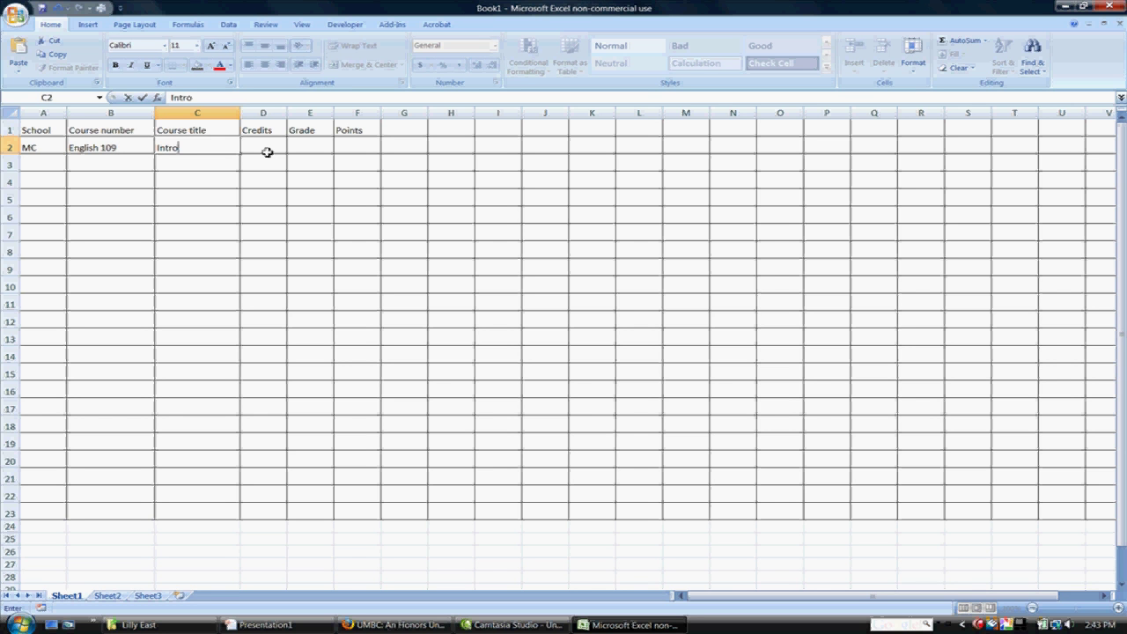
text( to Literature)
key(Tab)
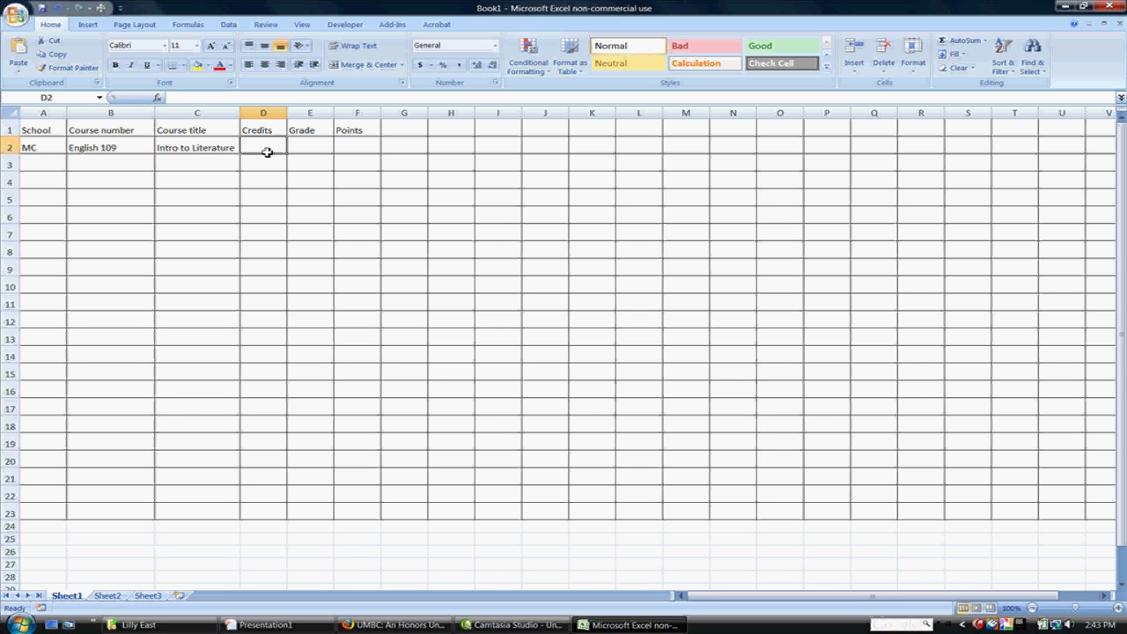
Step: Enter 3 credits and grade B for English 109 in D2:E2
text(3)
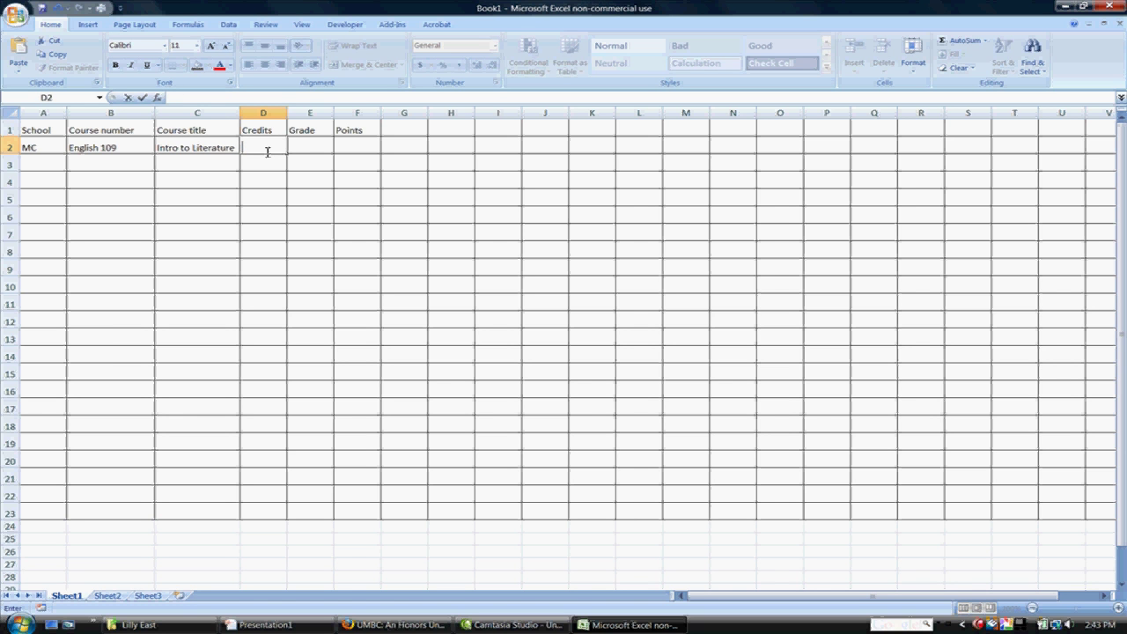
key(Tab)
text(B)
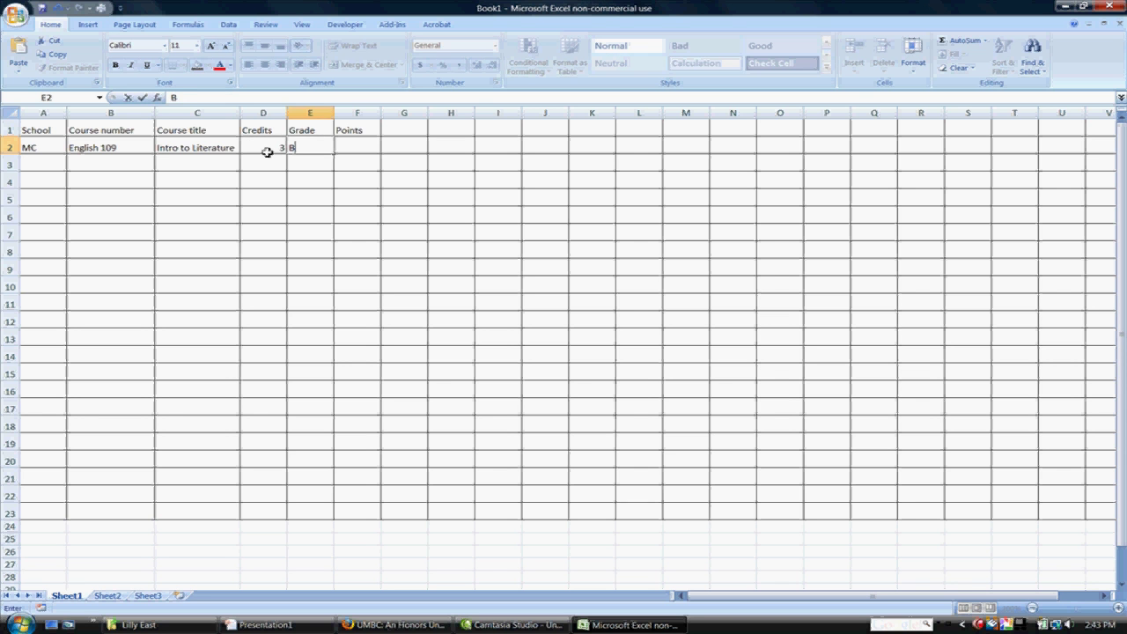
key(Tab)
Step: Rename F1 to Calculation, add a Total credit header in G1, and widen column F
click(346, 129)
text(Cal)
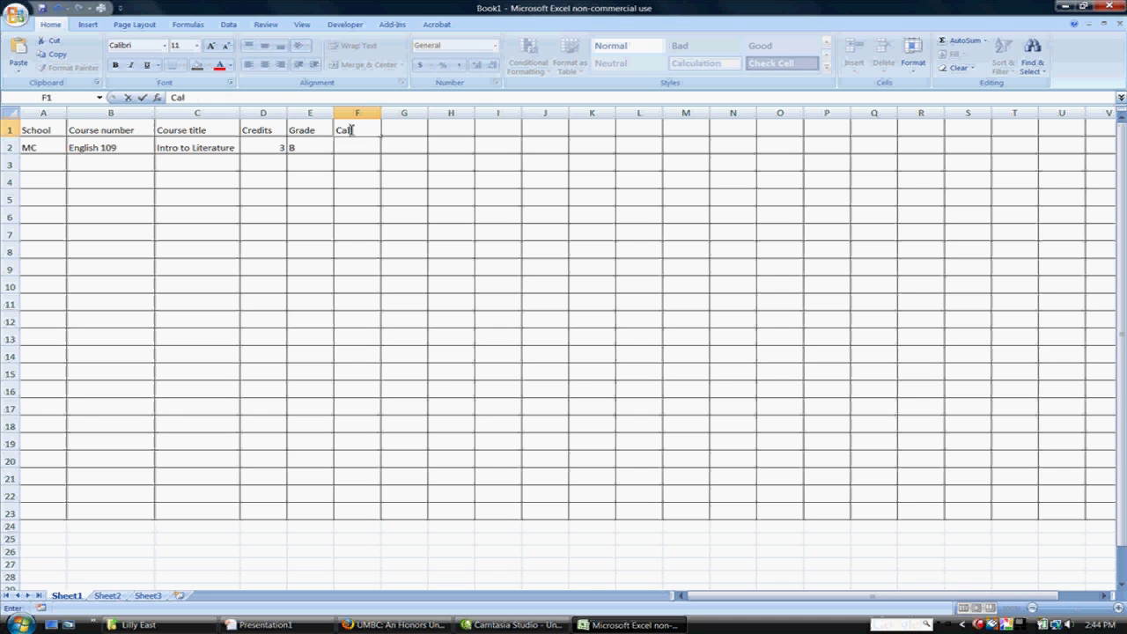
text(culation)
key(Tab)
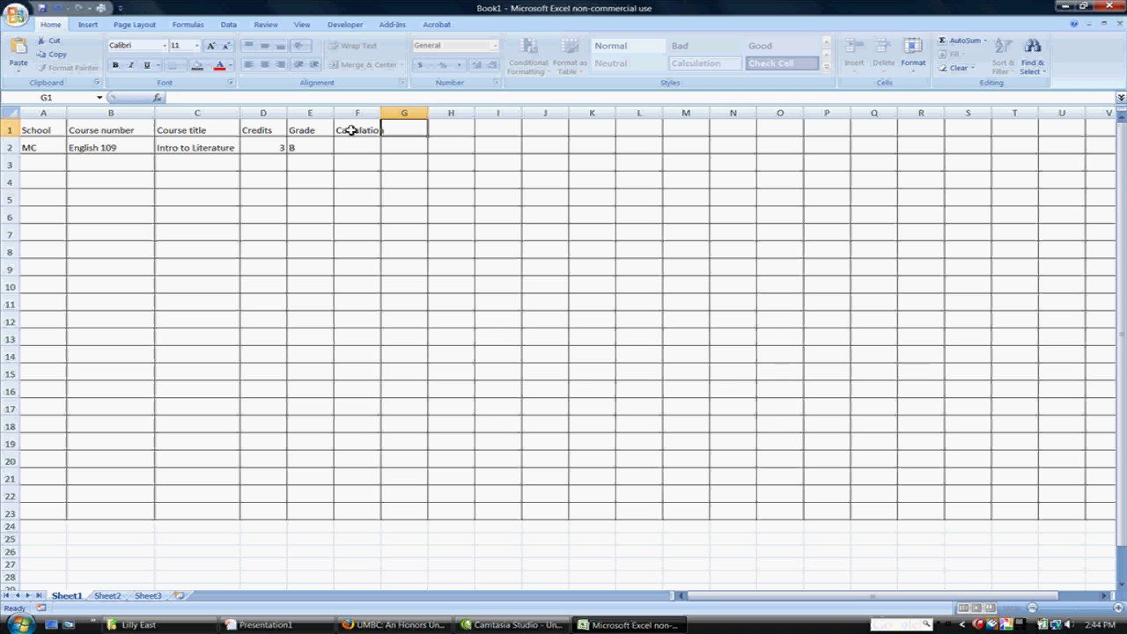
text(Total credit)
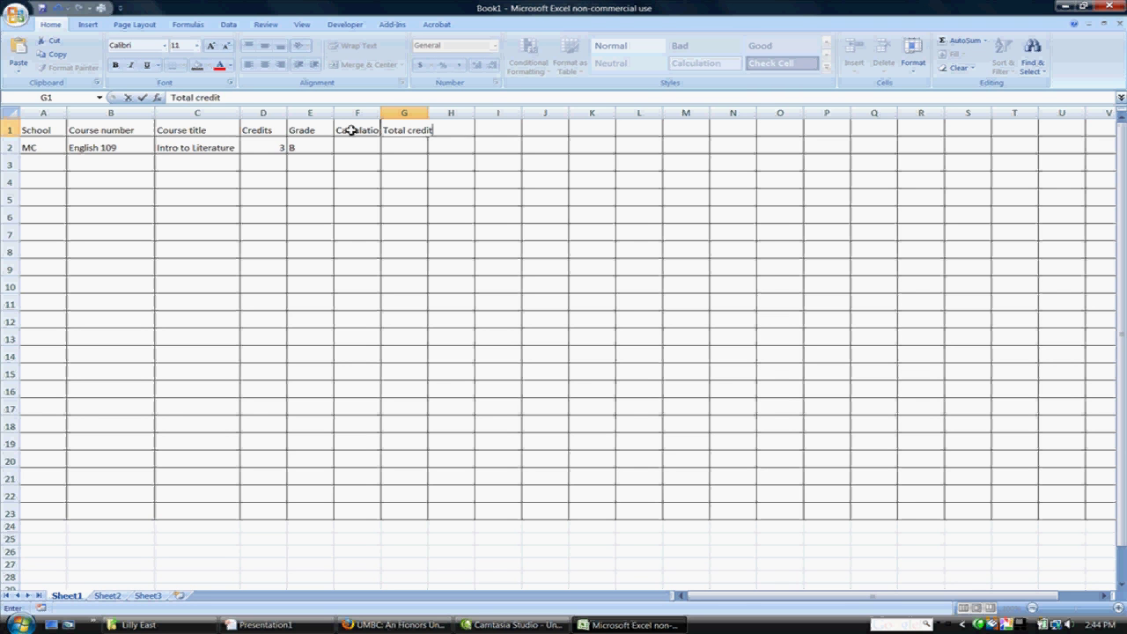
key(Return)
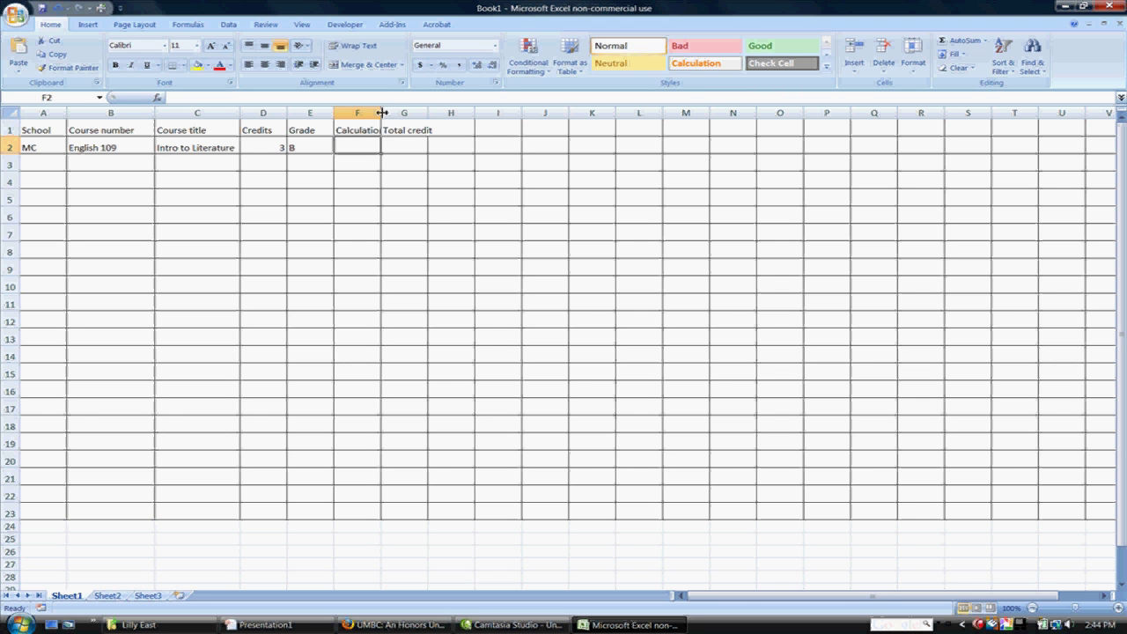
drag(380, 113, 403, 114)
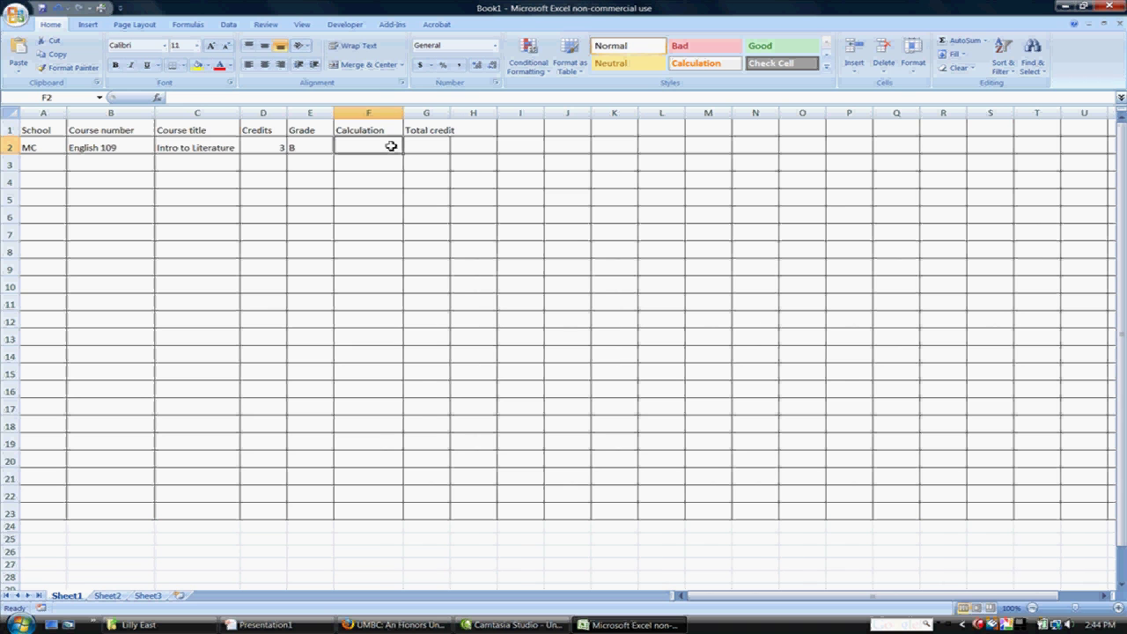
click(565, 148)
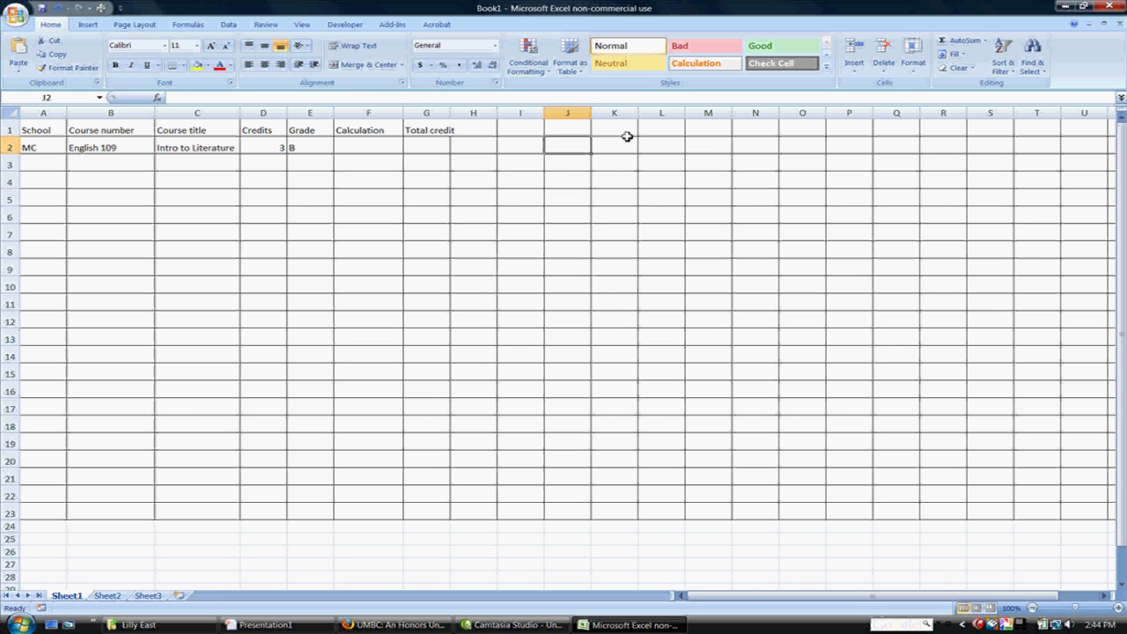
Step: Type the grade point key A=4, B=3, C=2, D=1 and F=0 down column J from J2
text(A=)
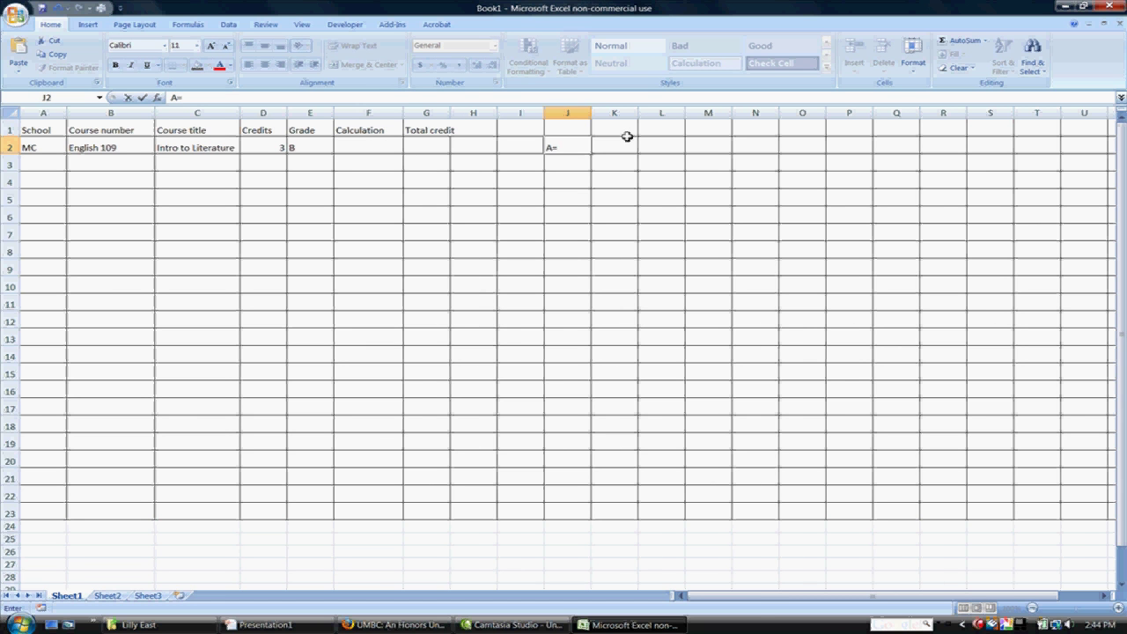
text(4)
key(Return)
text(B)
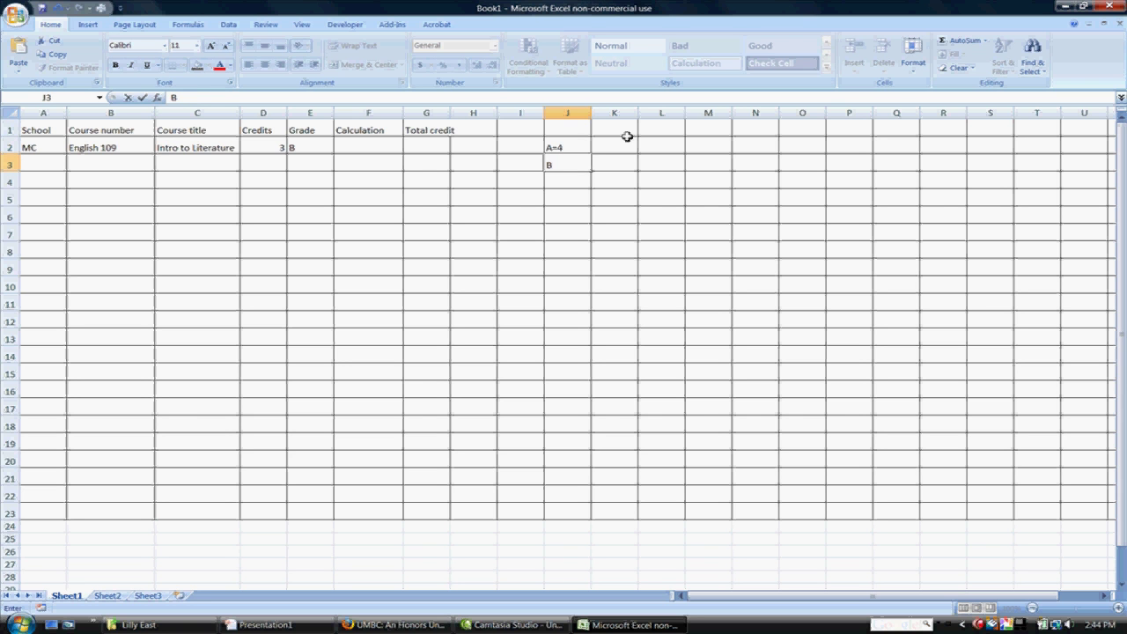
text(=3)
key(Return)
text(C)
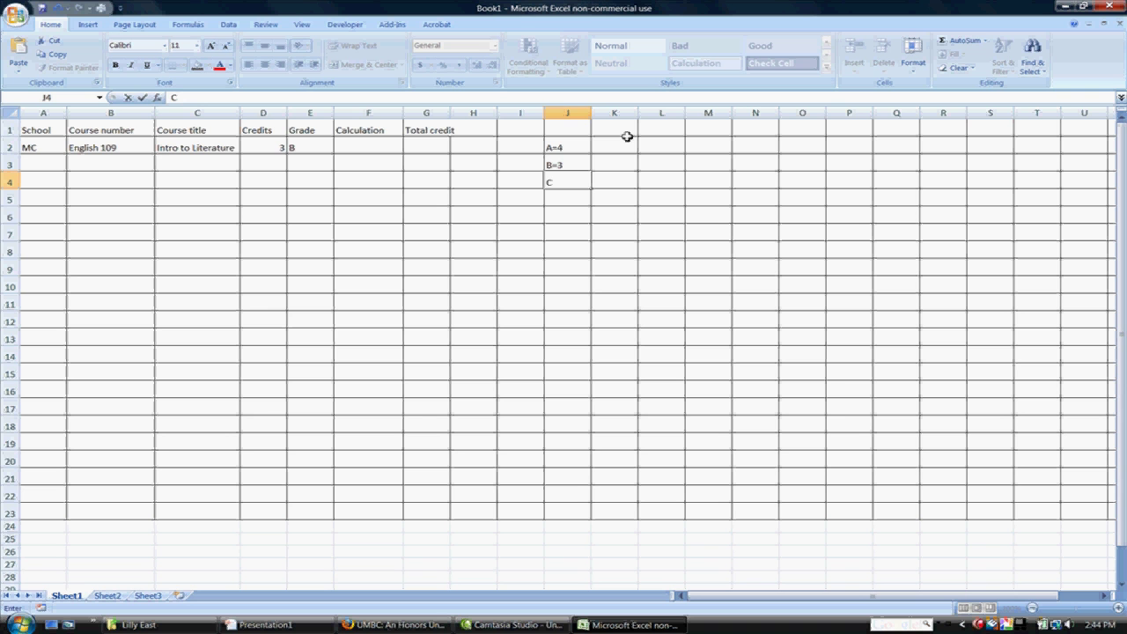
text(=2)
key(Return)
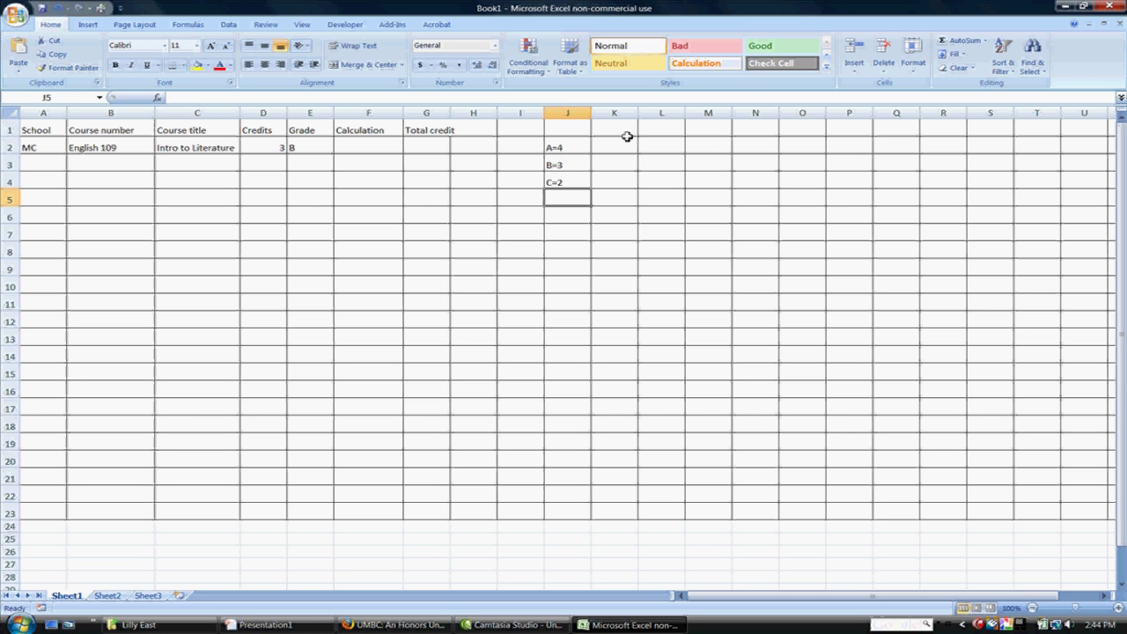
text(D=1)
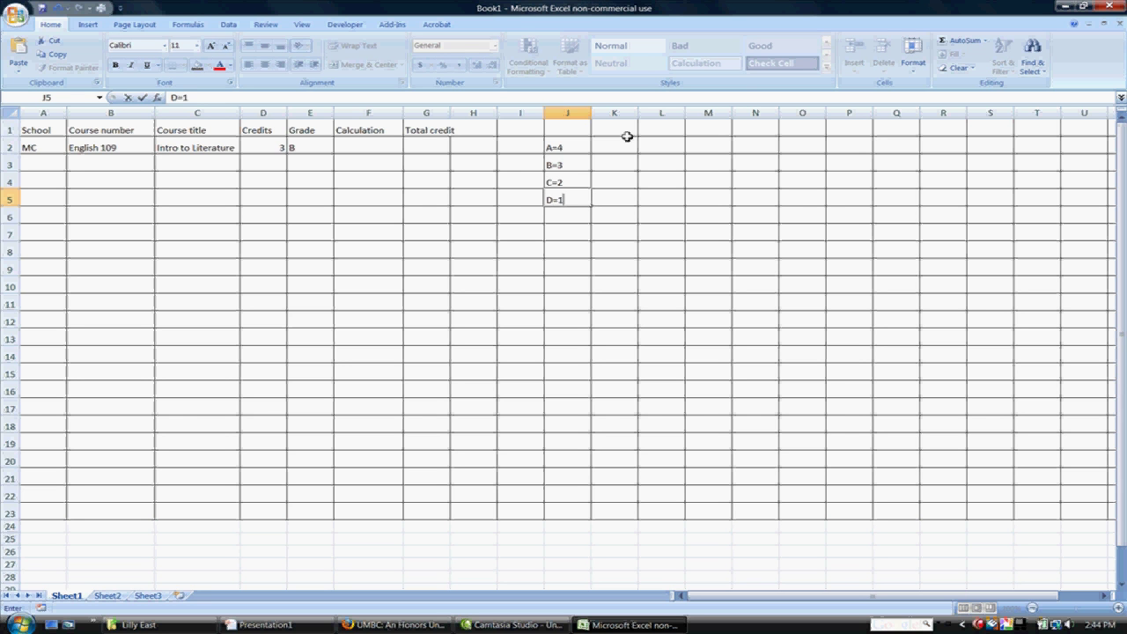
key(Return)
text(F=)
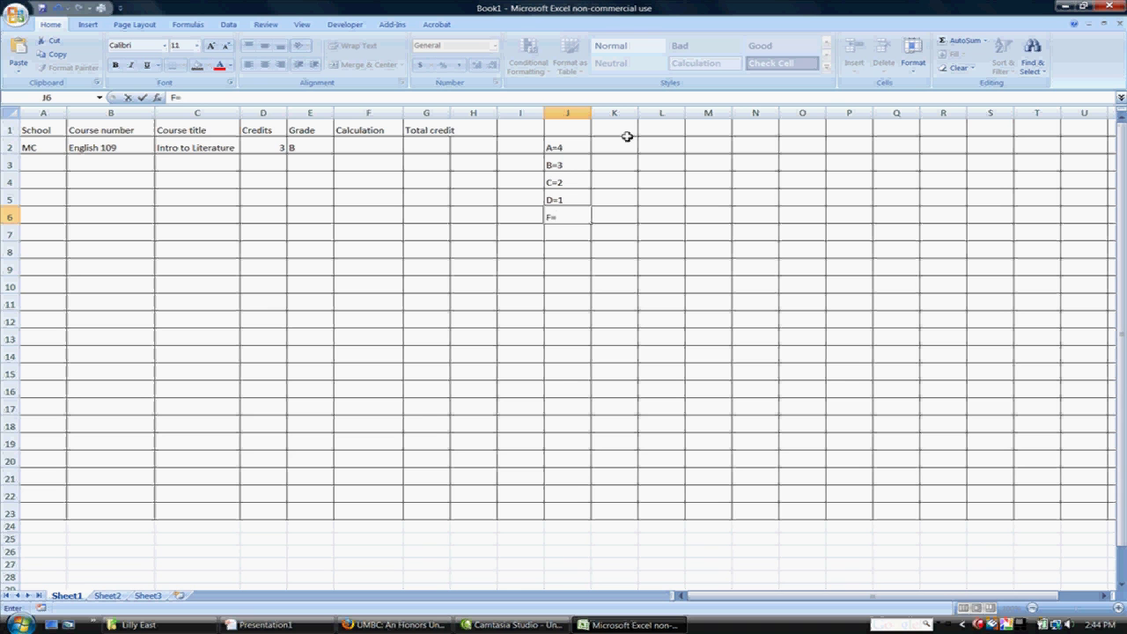
text(0)
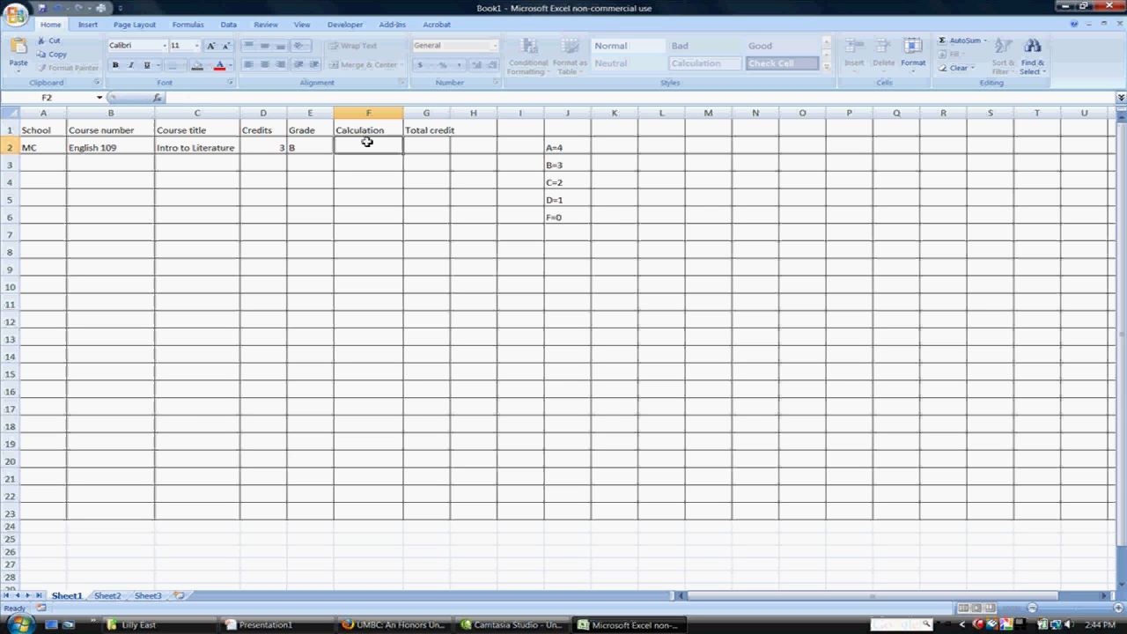
Step: Give English 109 grade B and a calculation value of 3
key(Escape)
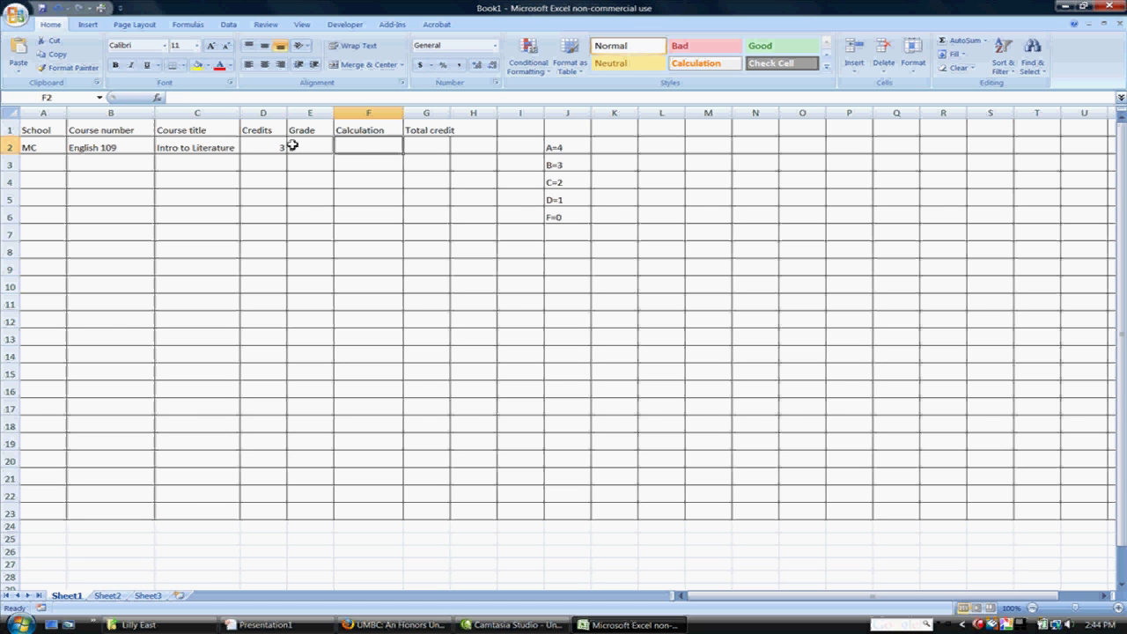
click(299, 145)
text(B)
key(Tab)
text(3)
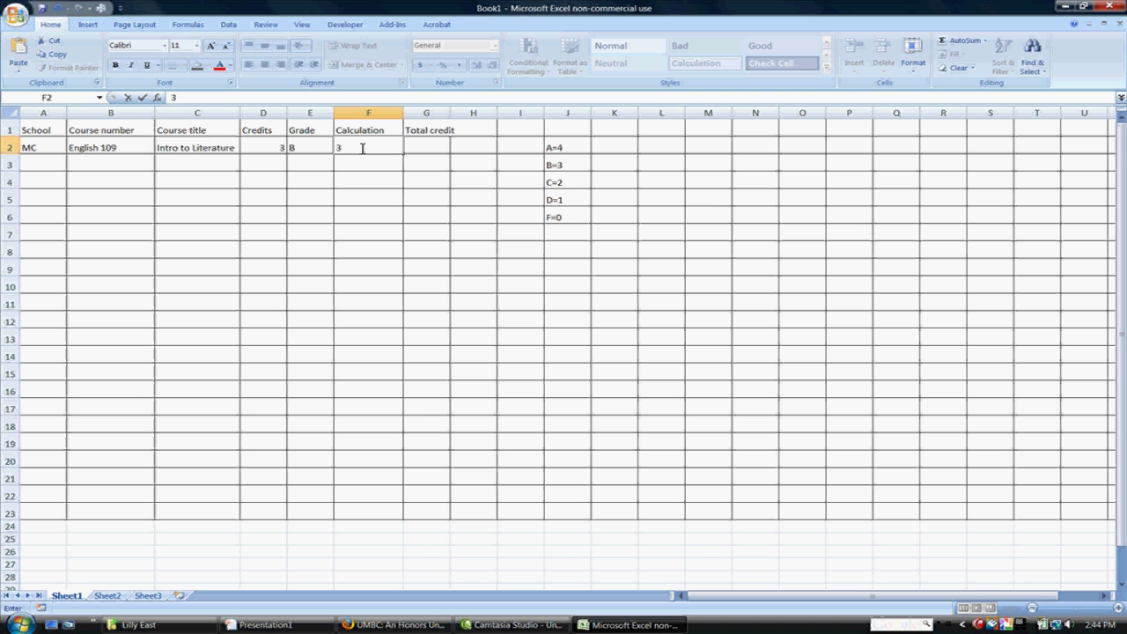
click(426, 143)
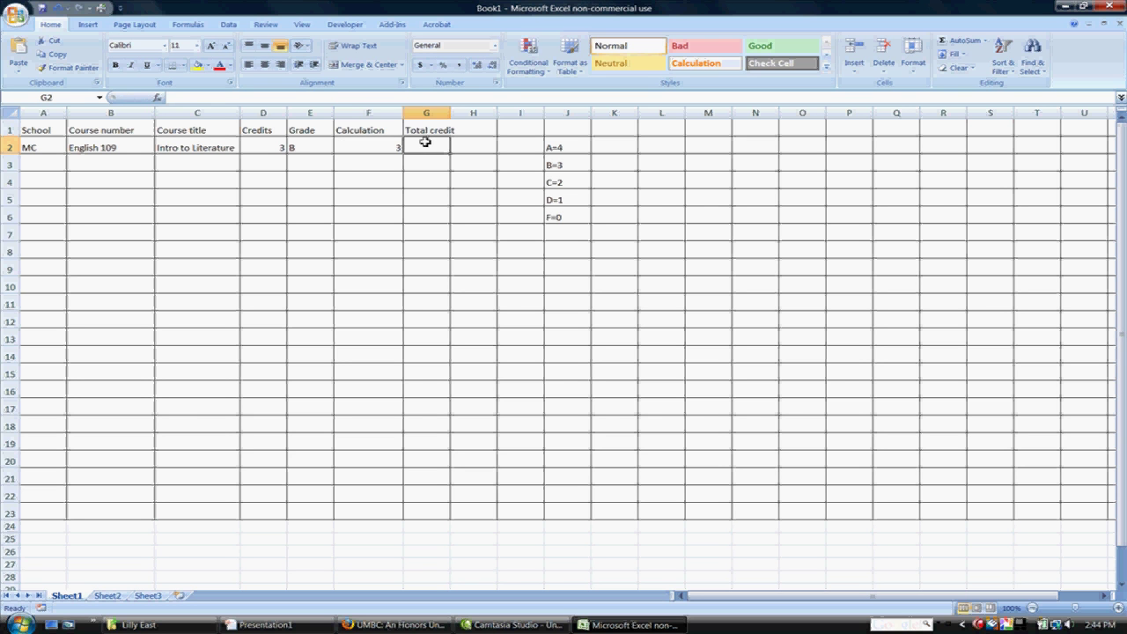
Step: Enter the MC course Spanish201 in row 3 with calculation value 4
click(40, 162)
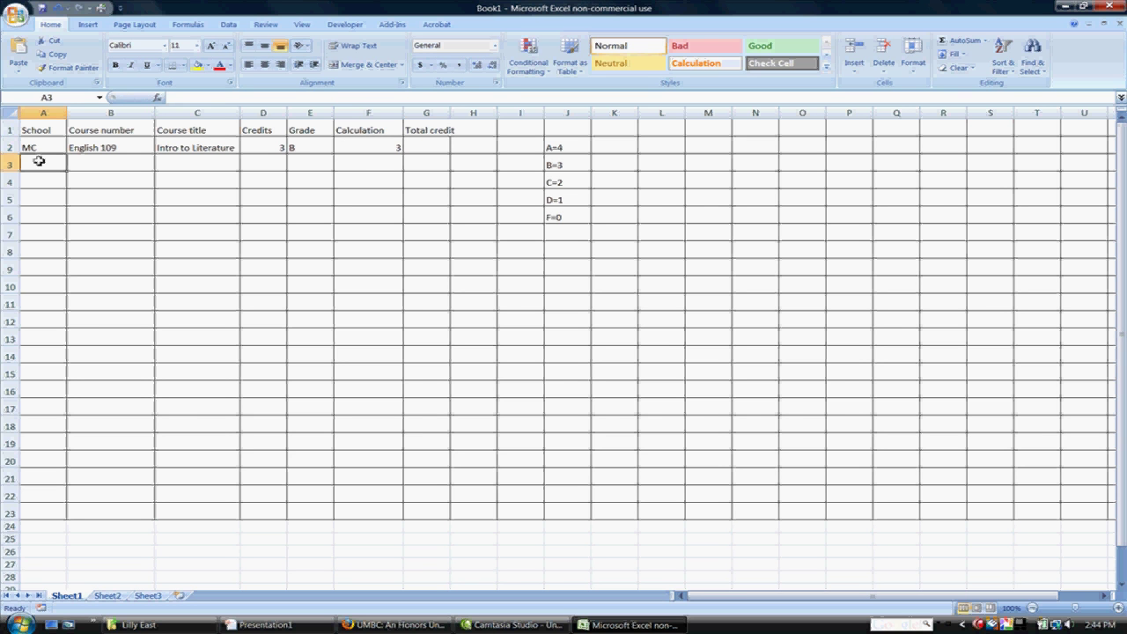
text(MC)
click(150, 175)
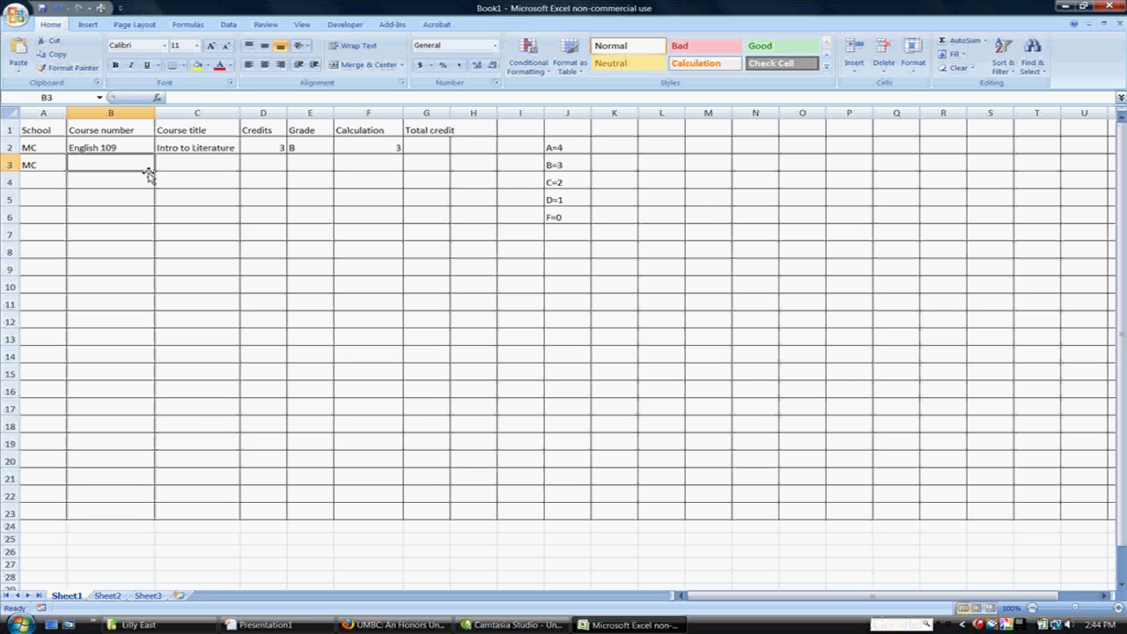
text(Spanish201)
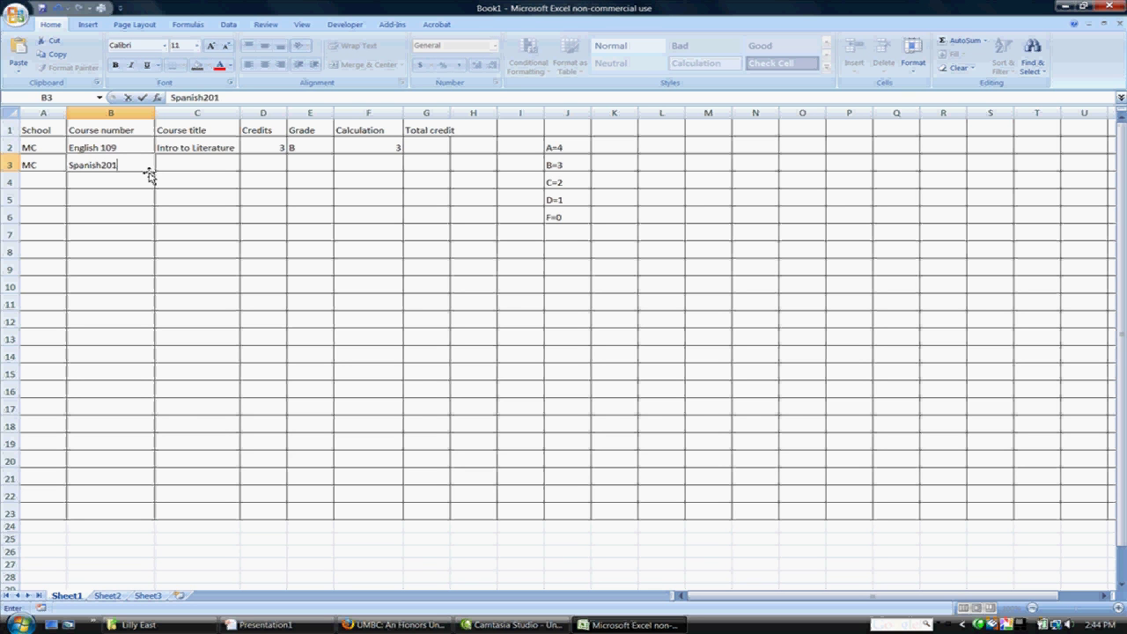
key(Tab)
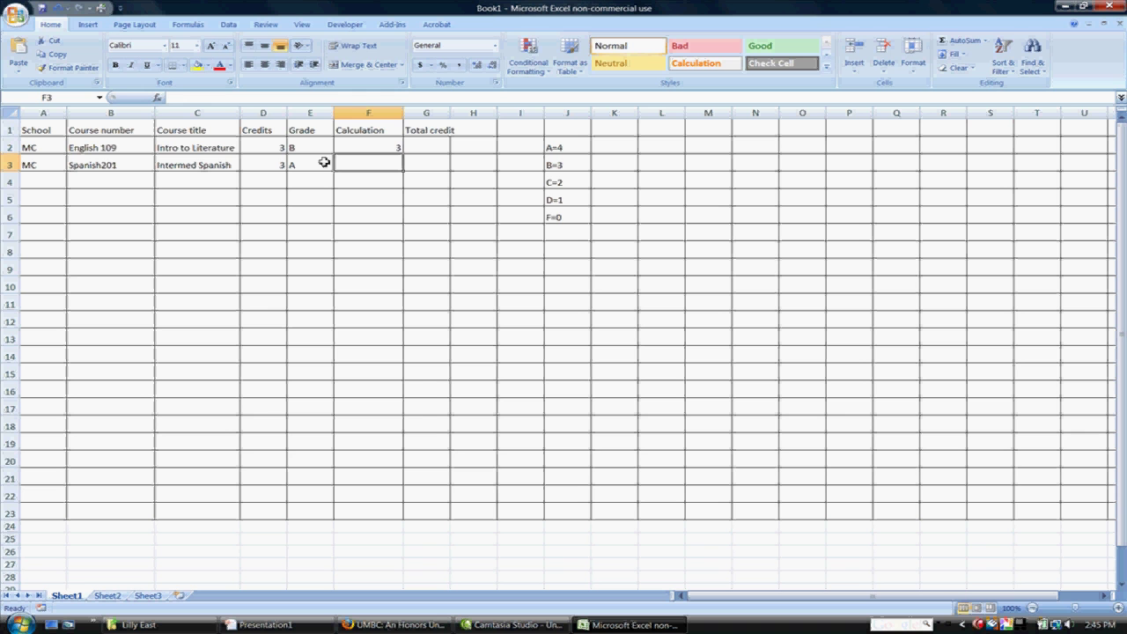
text(4)
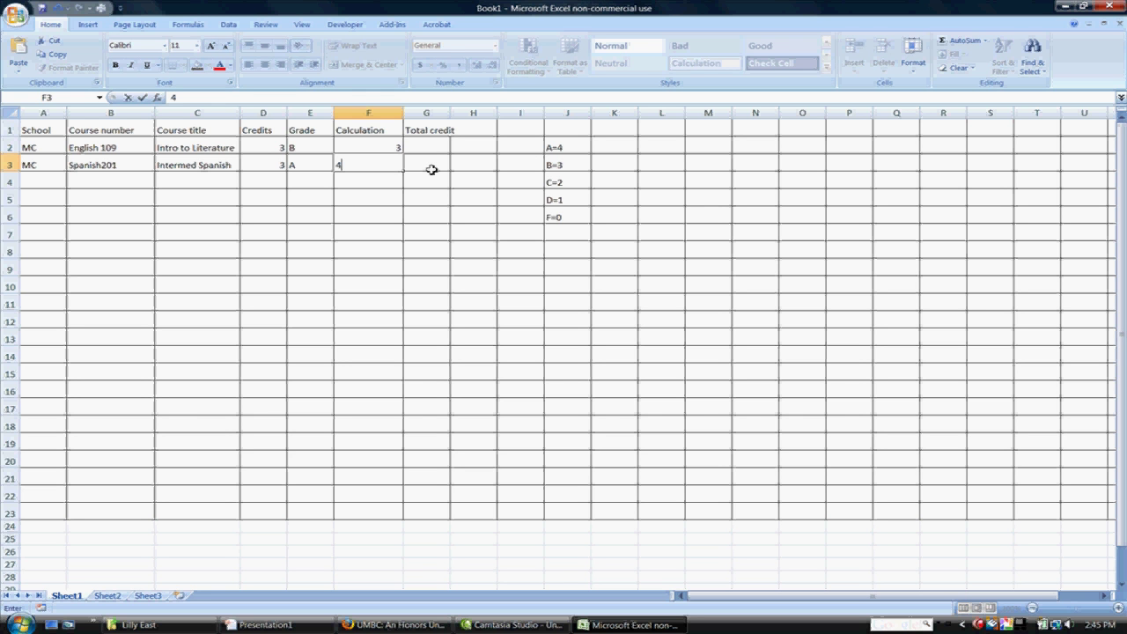
key(Return)
Step: Enter MC Soc 101, Intro to Sociology, 3 credits, grade A, calculation 4 in row 4
text(MC)
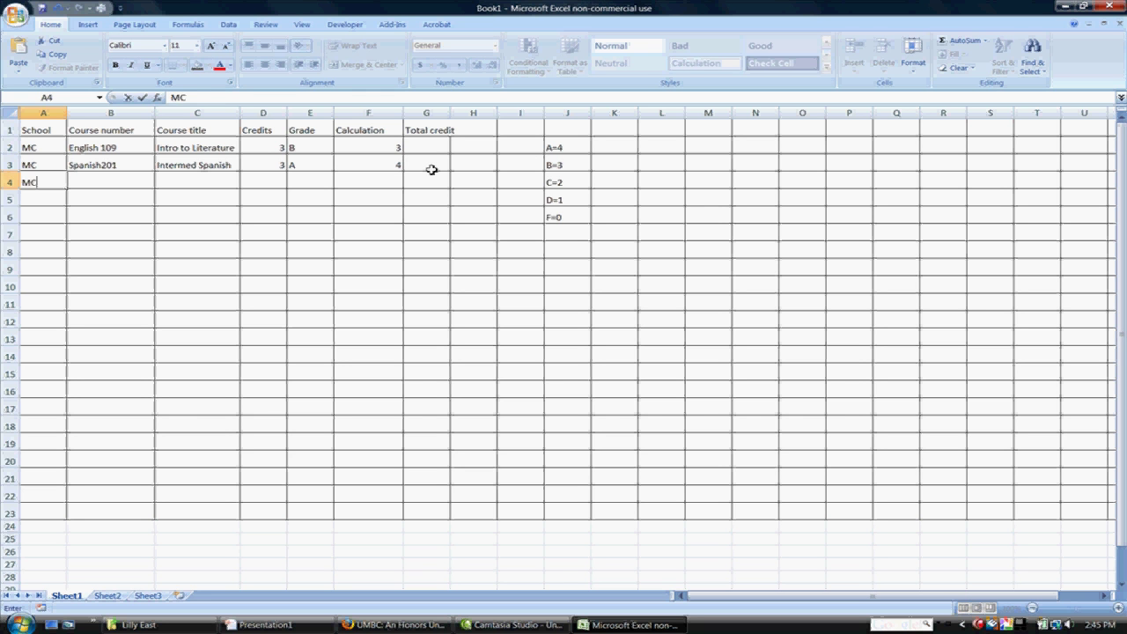
key(Tab)
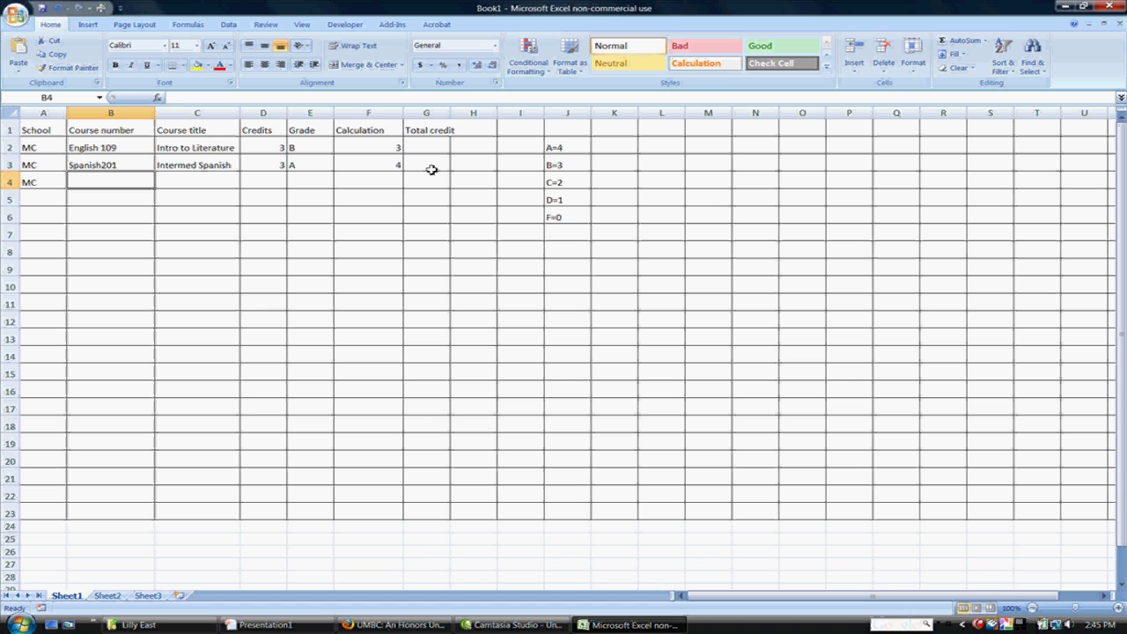
text(Soci)
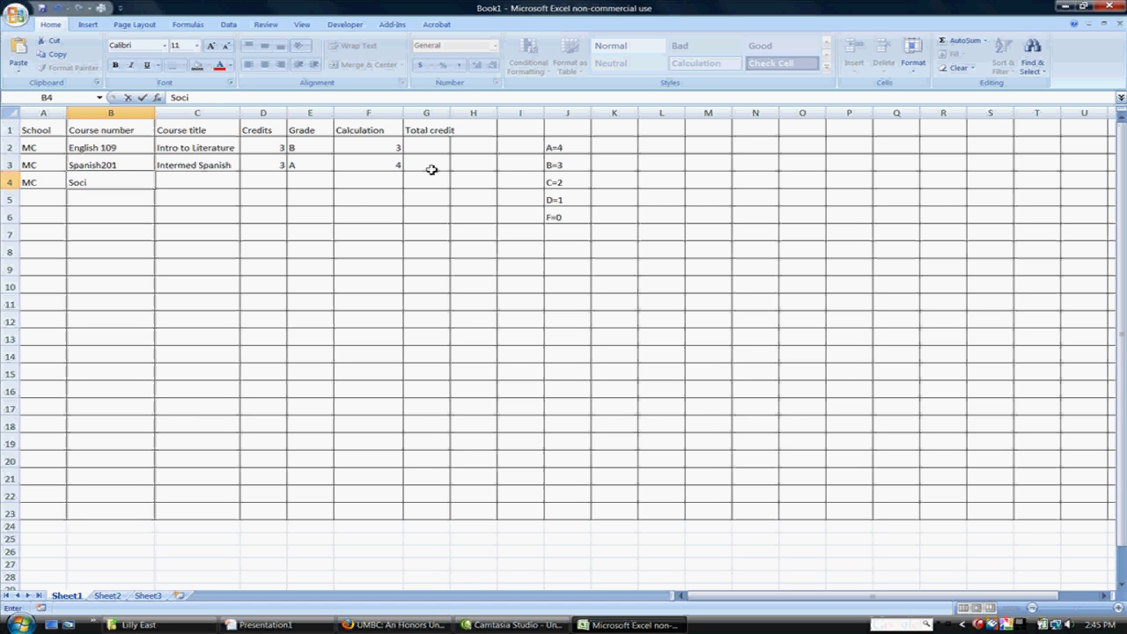
text(ologc 101)
key(Tab)
text(Intro to Sociology)
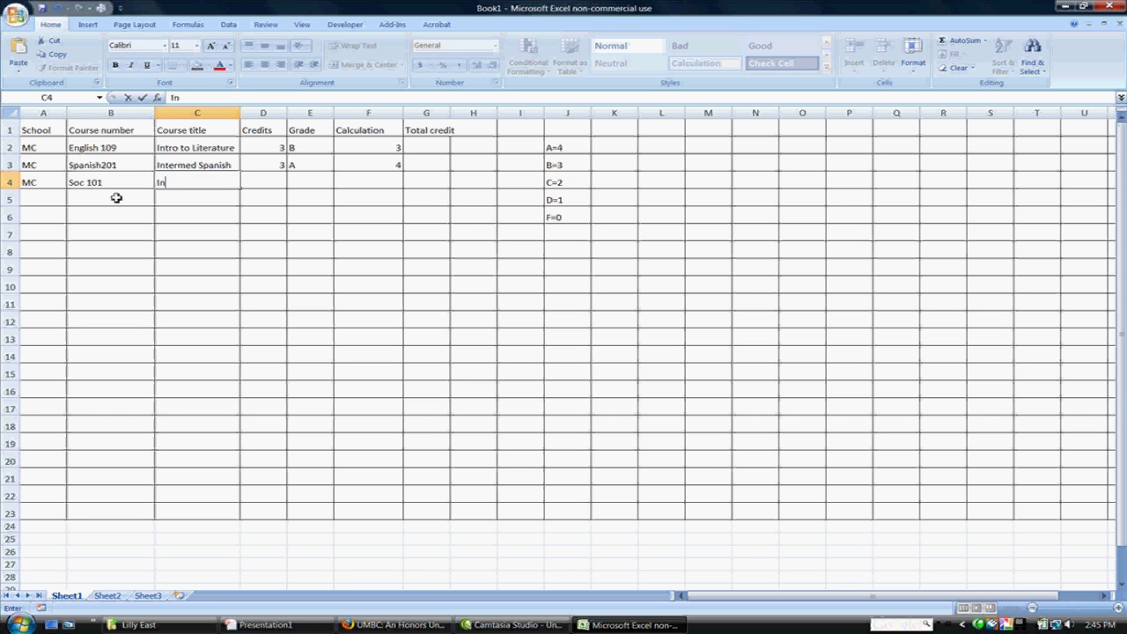
key(Tab)
text(3)
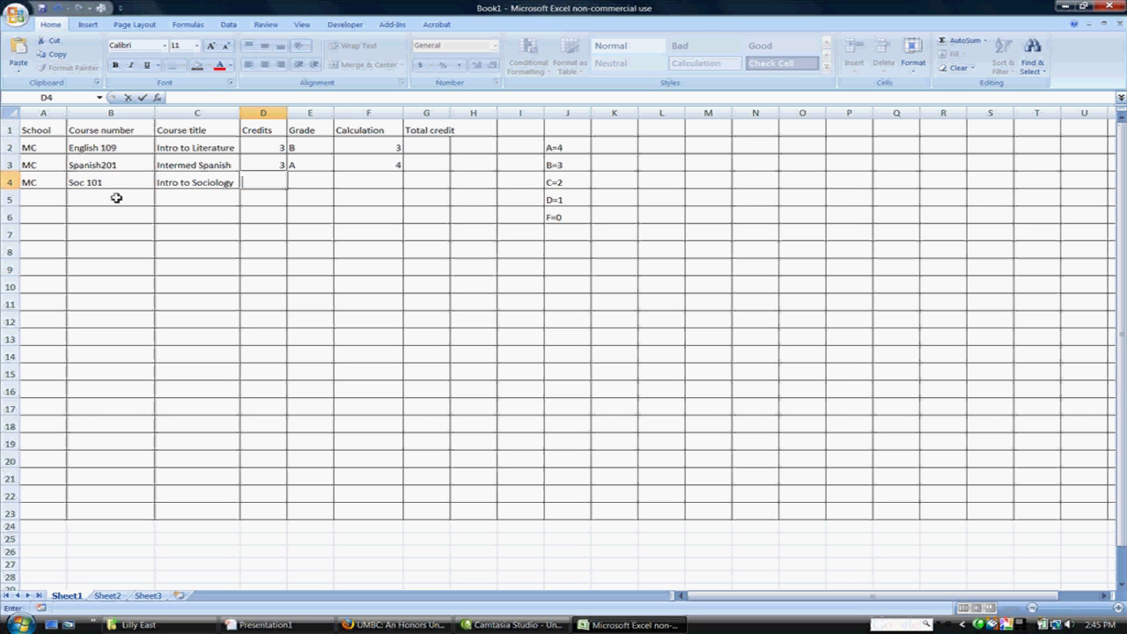
key(Tab)
text(A)
key(Tab)
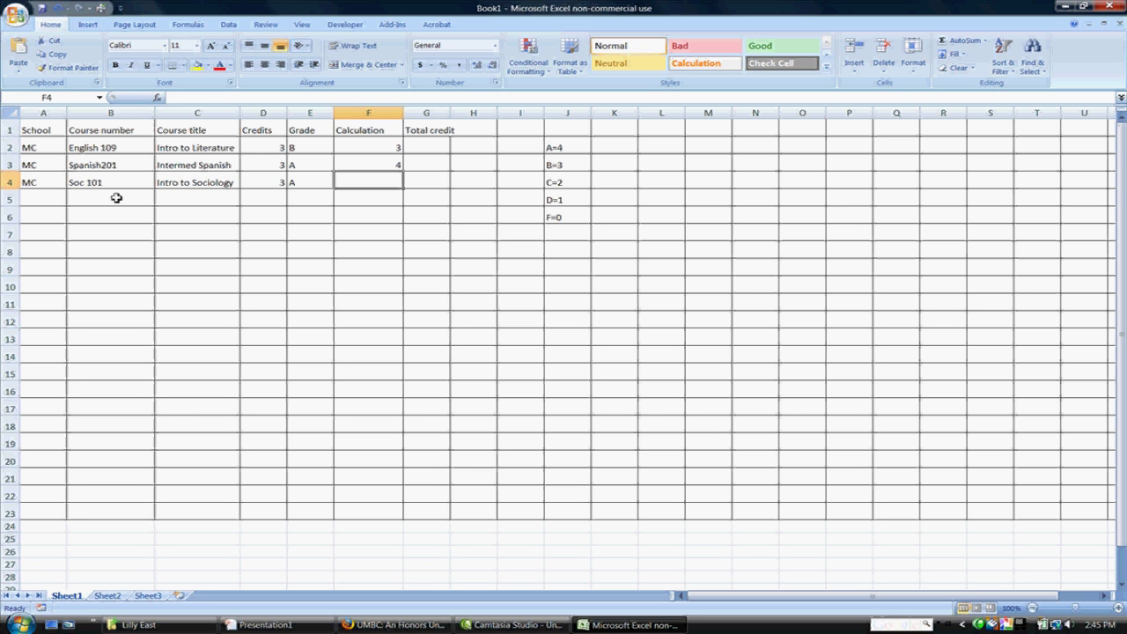
text(4)
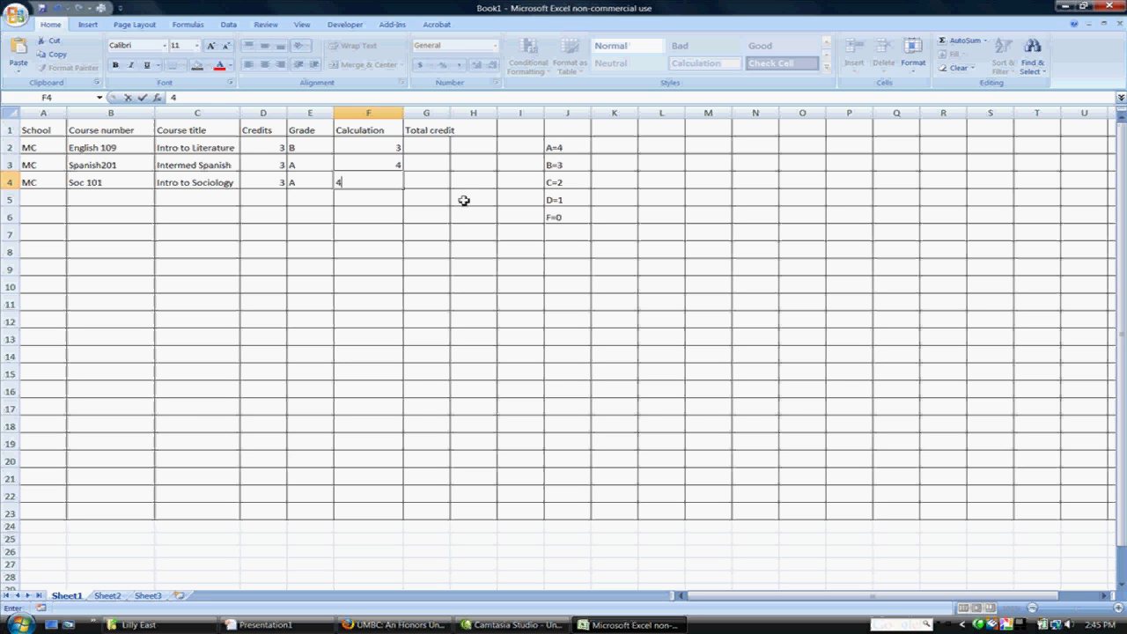
click(440, 180)
click(50, 195)
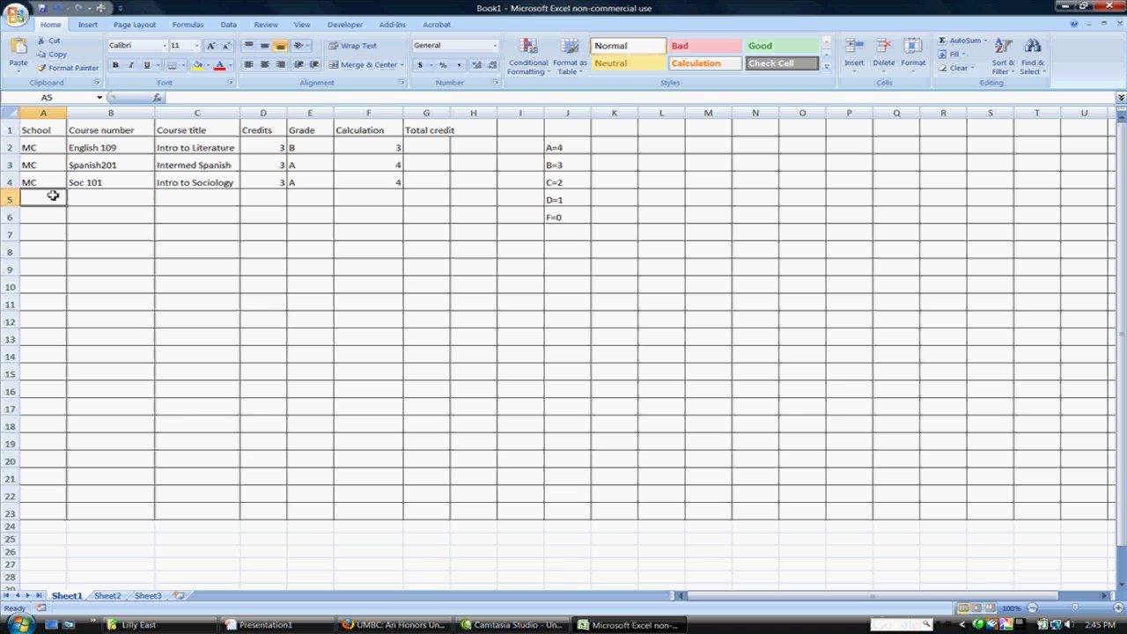
Step: Enter the UMBC rows Sowk 240, sowk 260 and sowk 388, each 3 credits, with calculations 4, 3, 3
text(UMBC)
key(Tab)
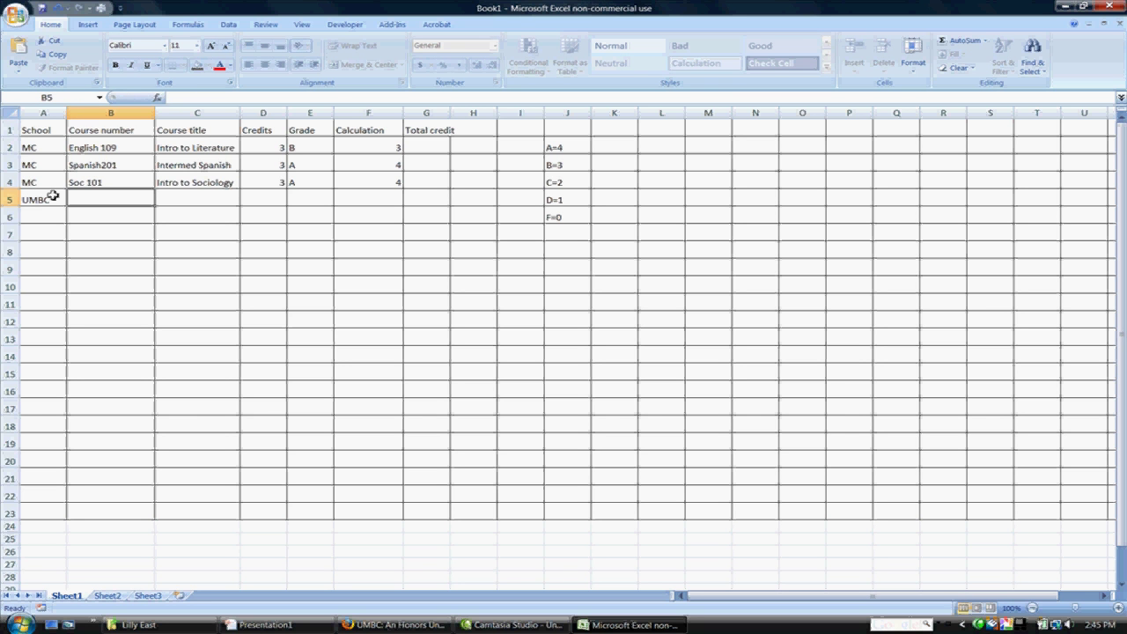
text(Sowk 240)
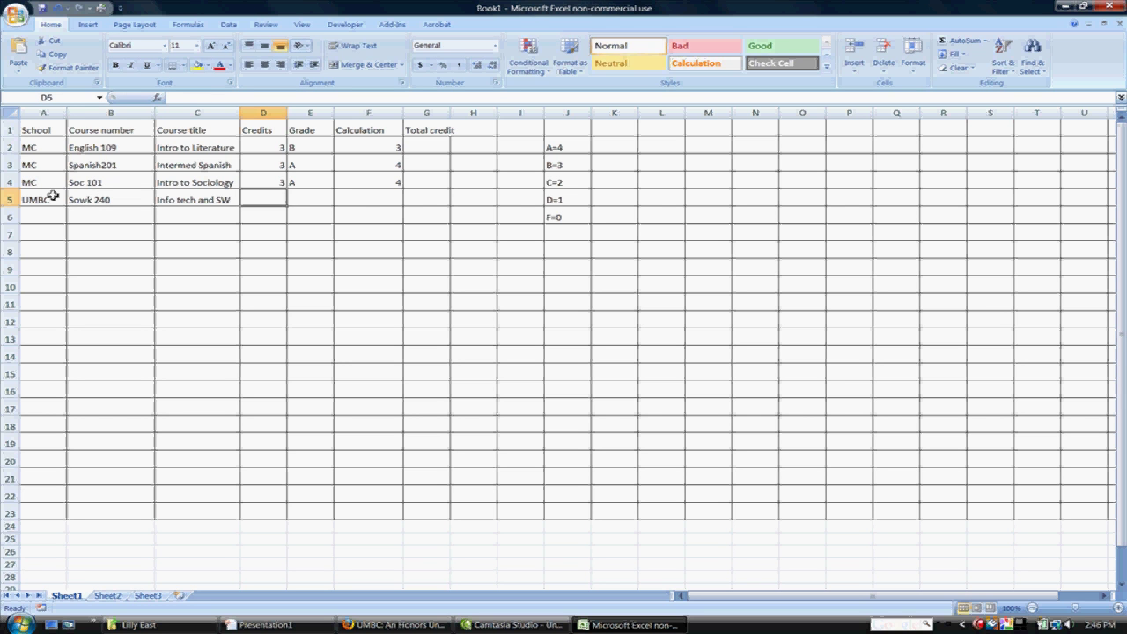
key(Tab)
text(A)
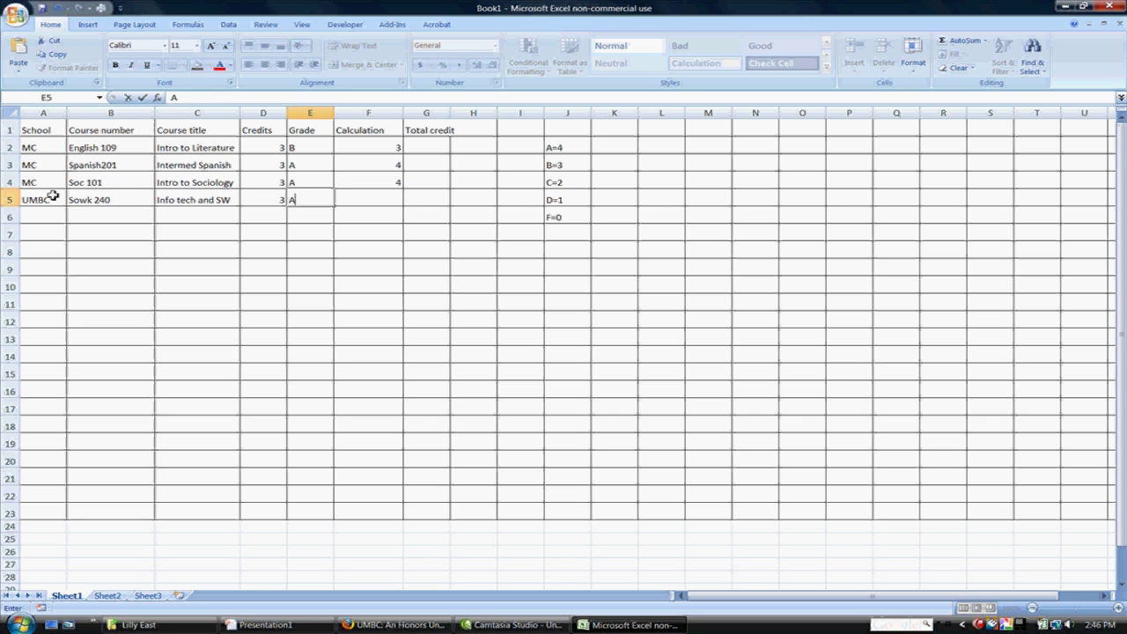
key(Tab)
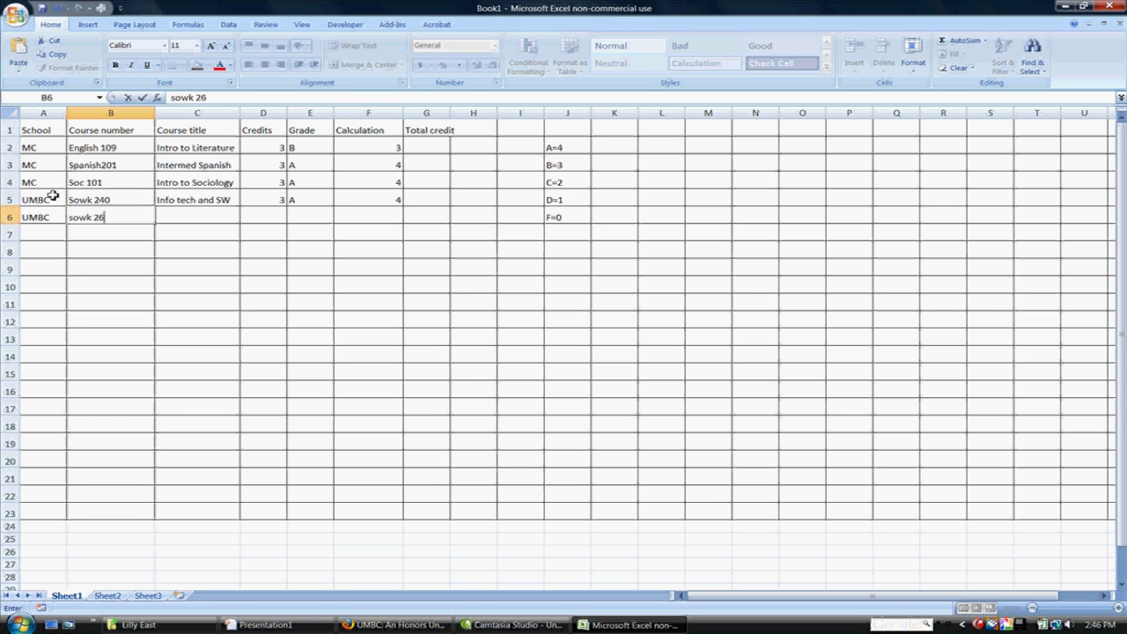
text(0)
key(Tab)
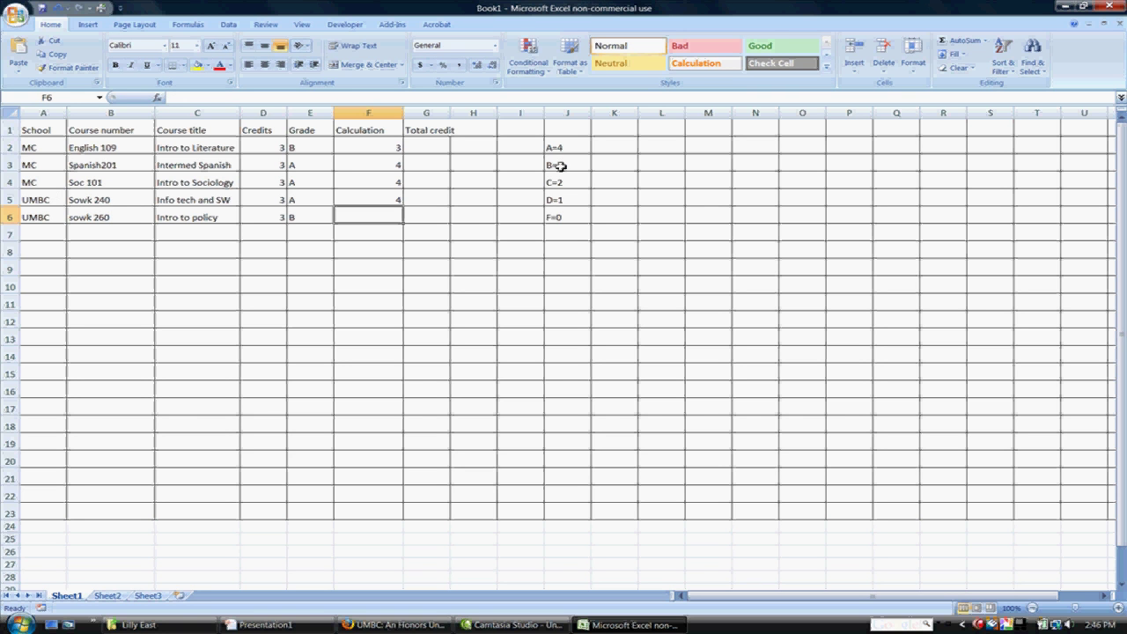
text(3)
key(Return)
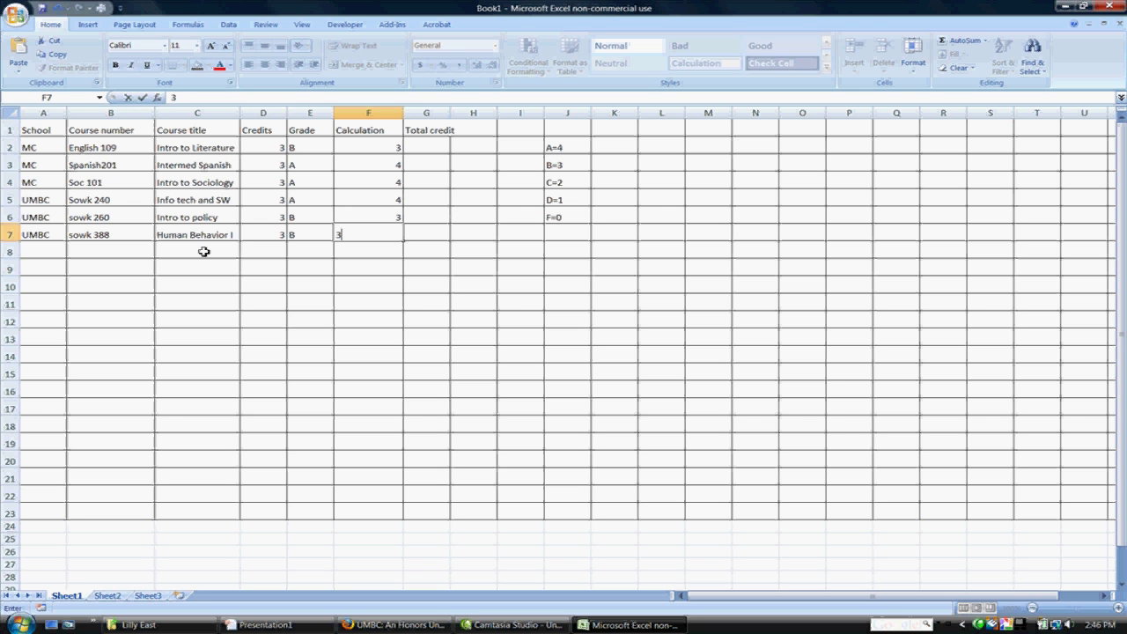
click(114, 252)
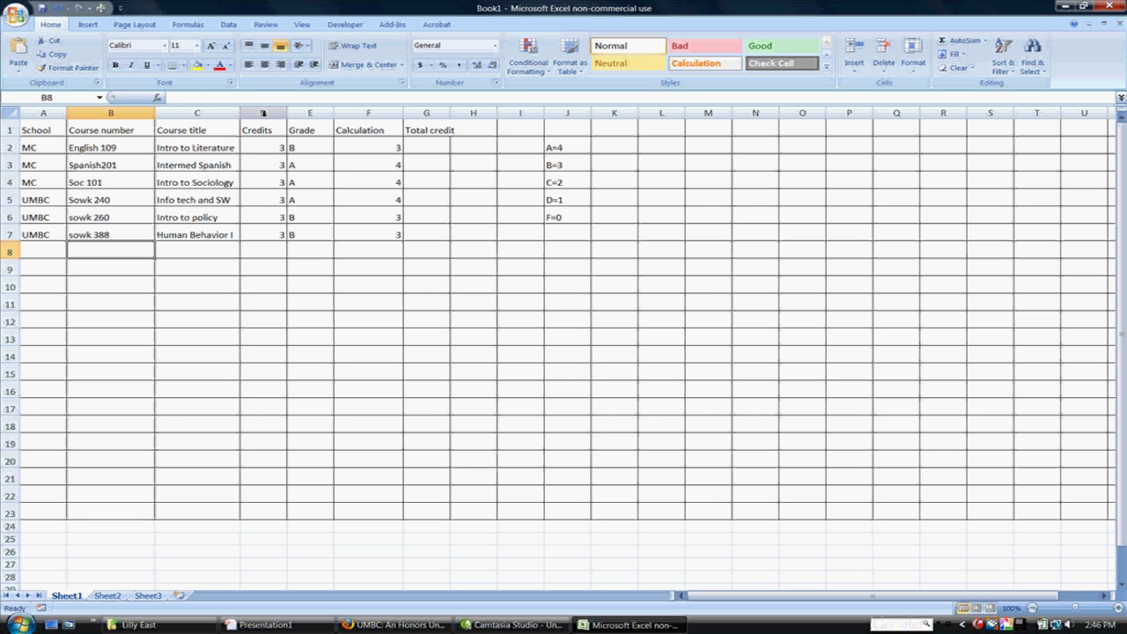
Step: Center columns D–G (Credits, Grade, Calculation, Total credit) horizontally through Format Cells
drag(262, 113, 443, 112)
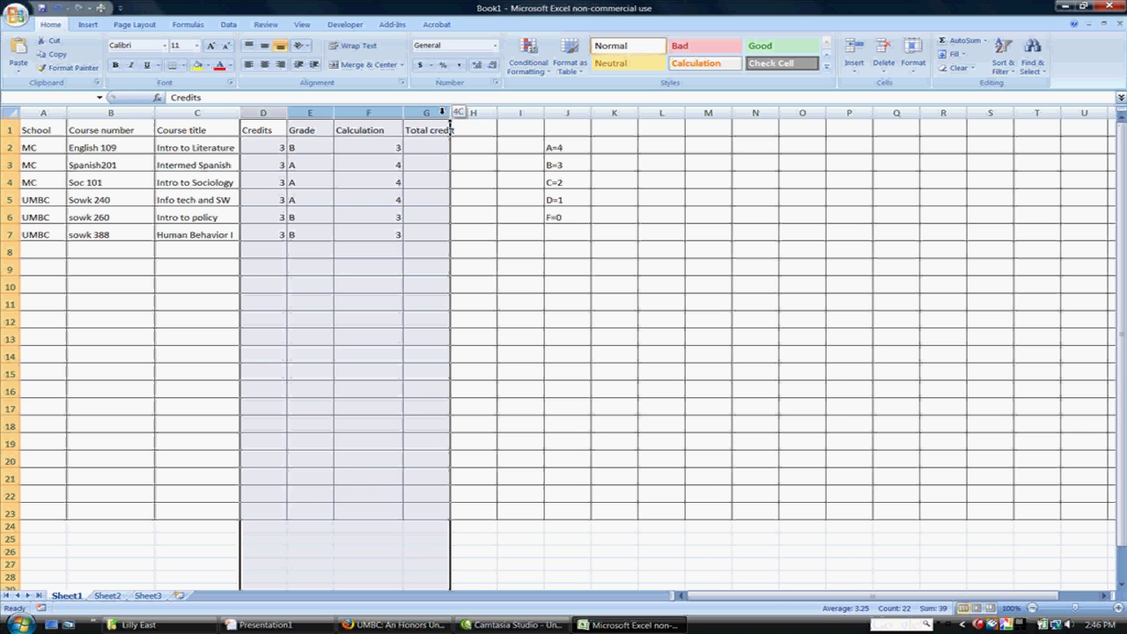
right_click(330, 178)
click(371, 287)
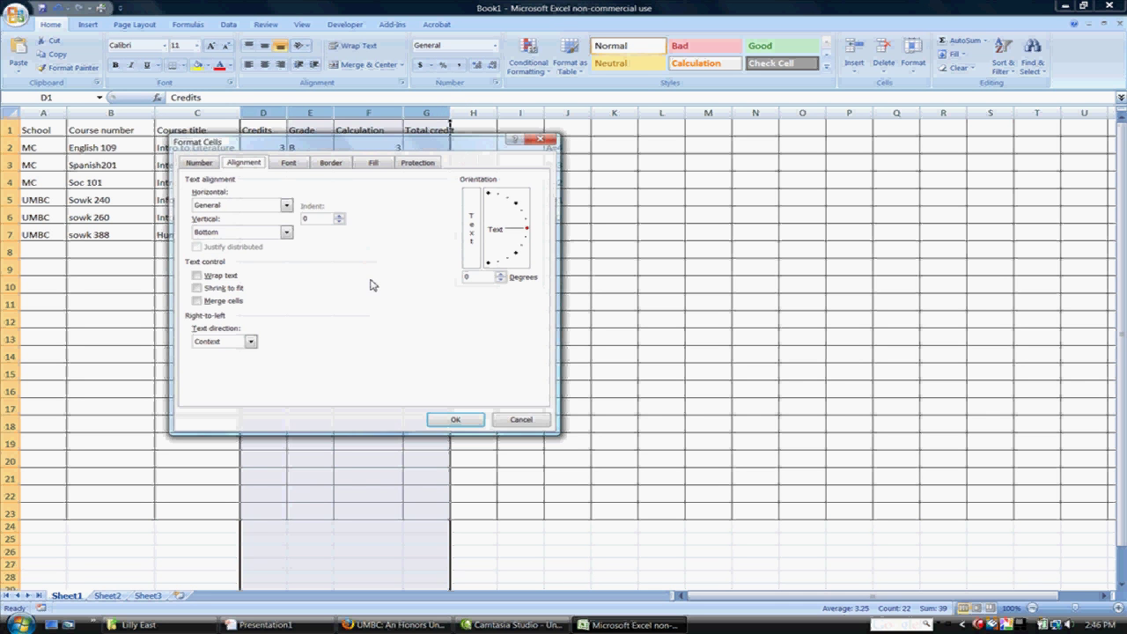
click(244, 233)
click(248, 209)
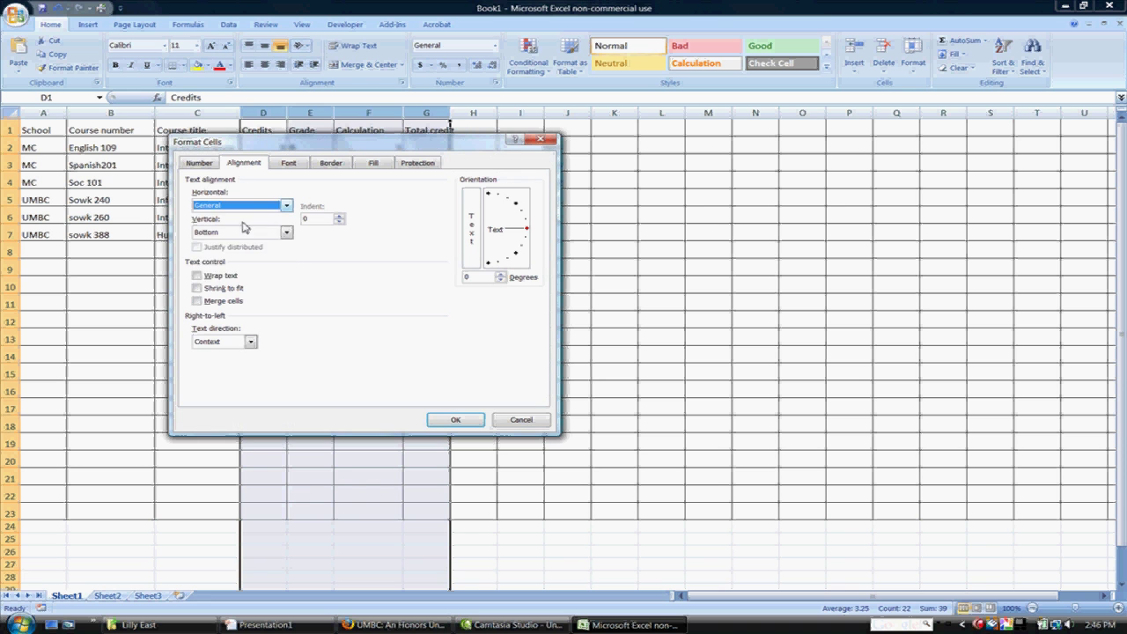
click(247, 205)
click(231, 232)
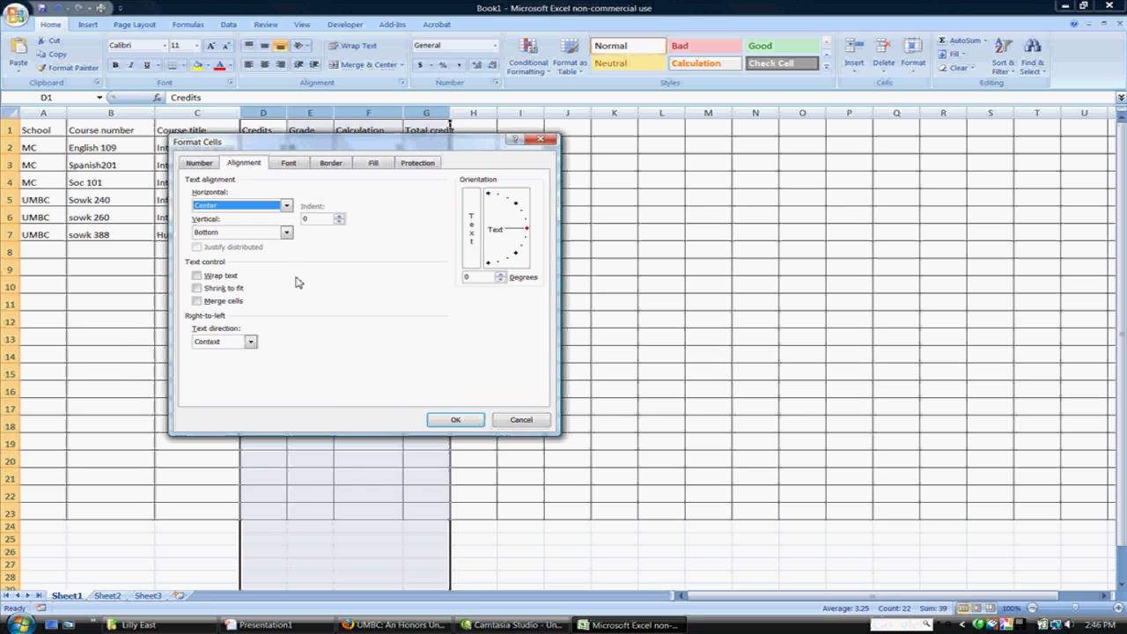
click(452, 420)
click(370, 266)
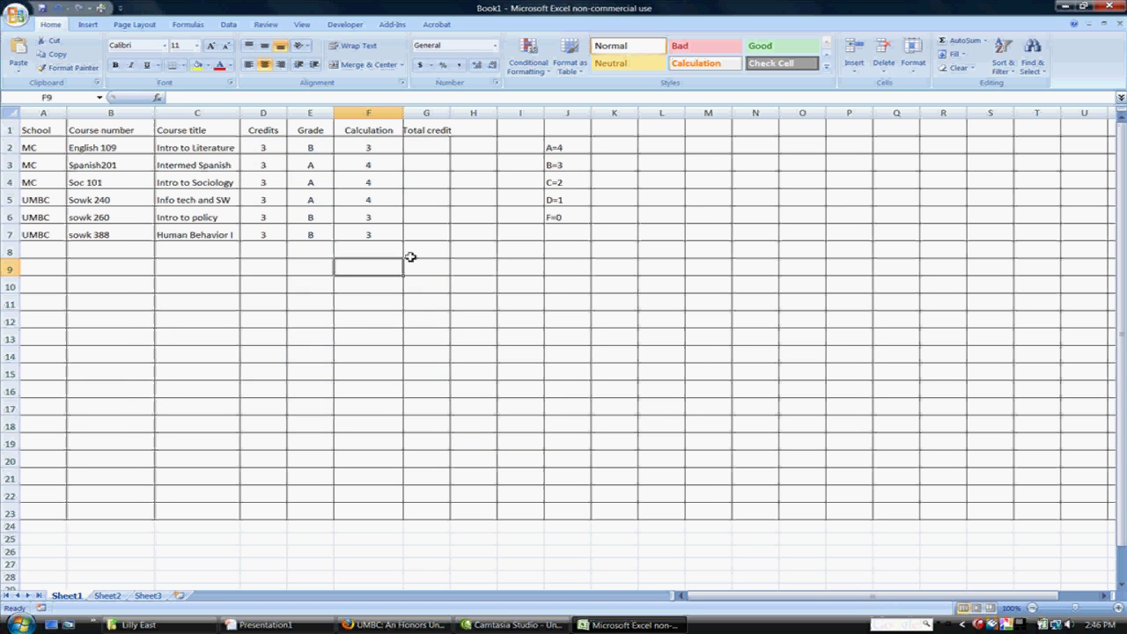
Step: Drag column G's border wider so the Total credit heading fits
drag(450, 113, 467, 114)
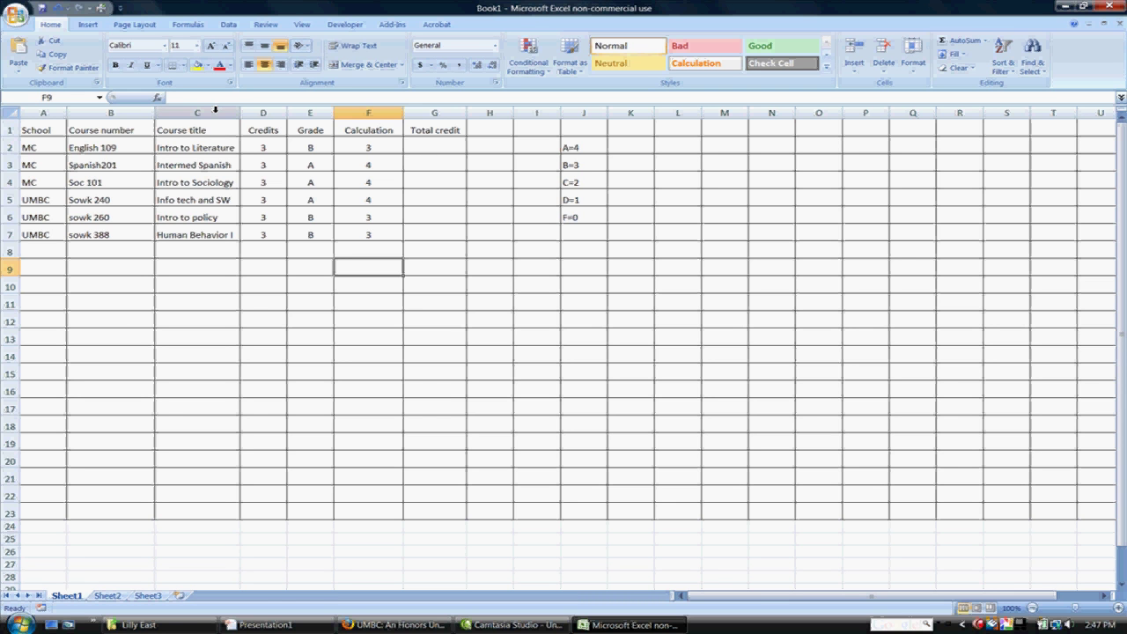
Step: Enter =D2*F2 in G2 to show 9, then begin the G3 formula with D3
click(432, 143)
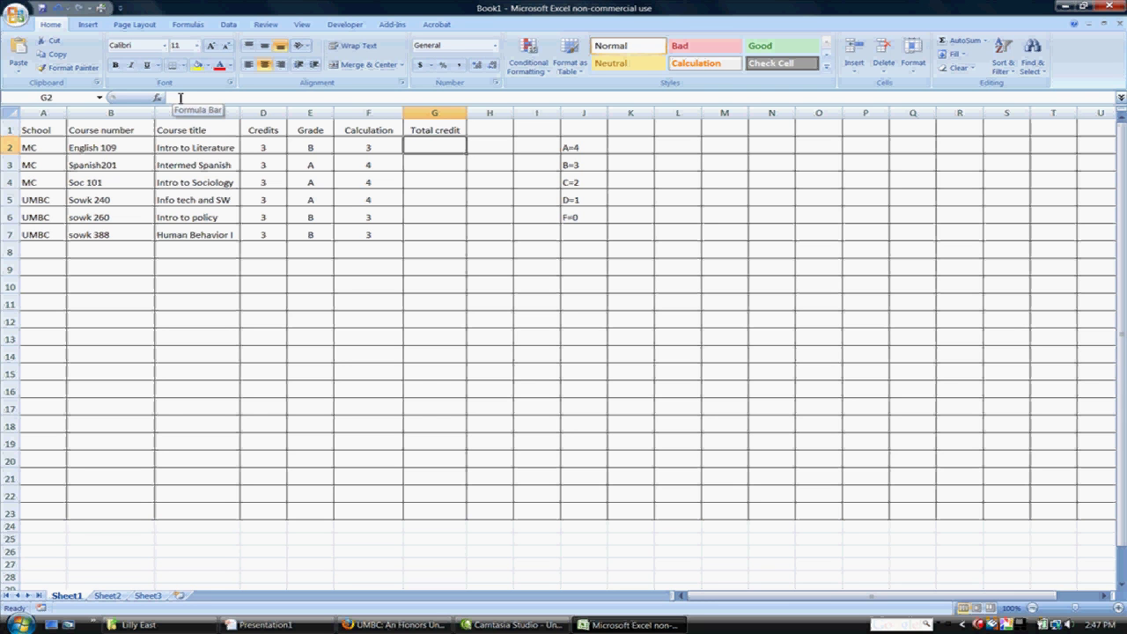
text(=)
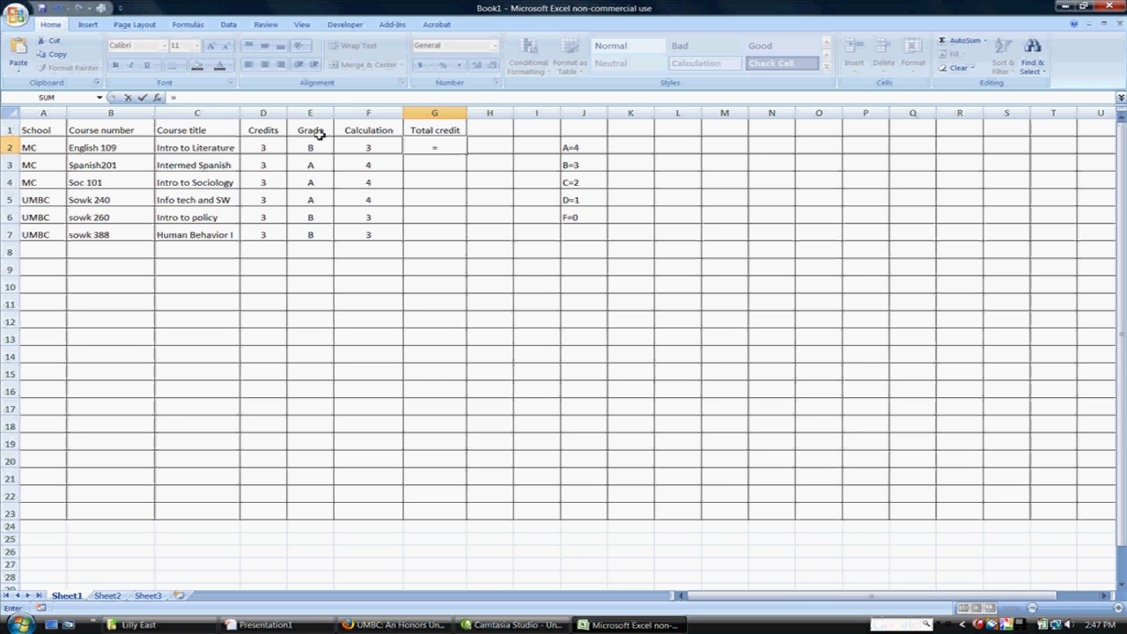
click(269, 148)
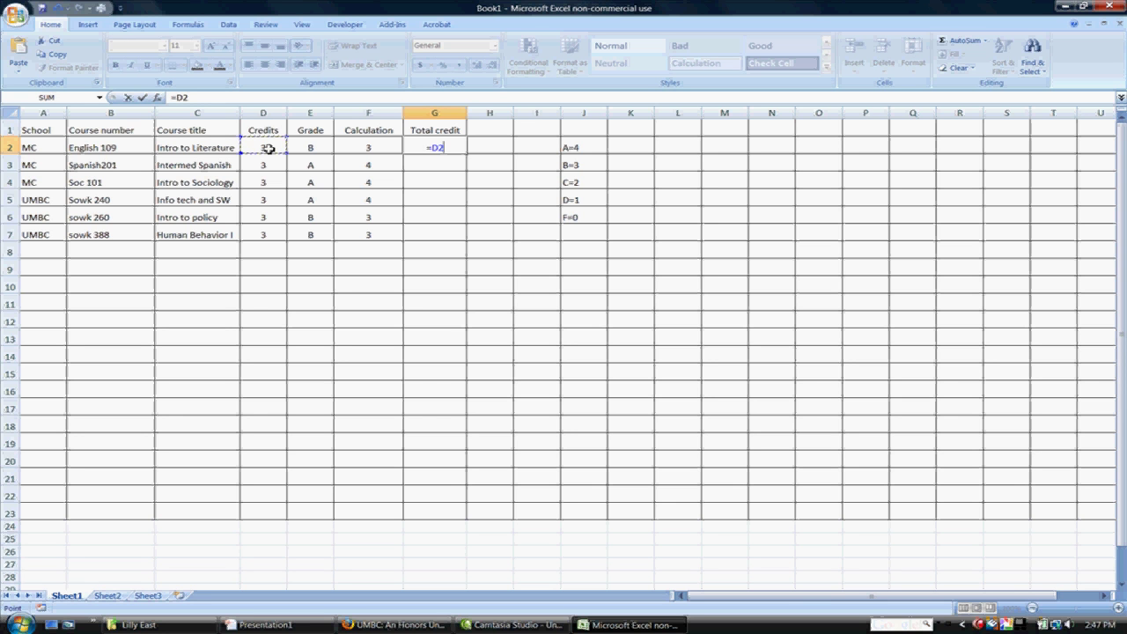
text(*)
click(377, 148)
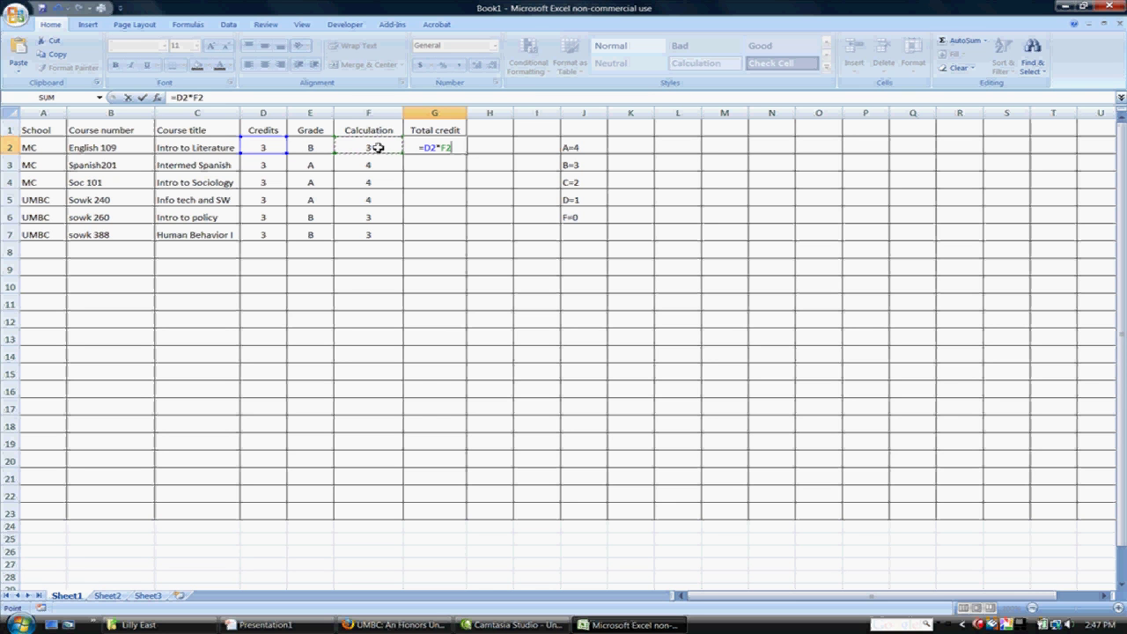
key(Return)
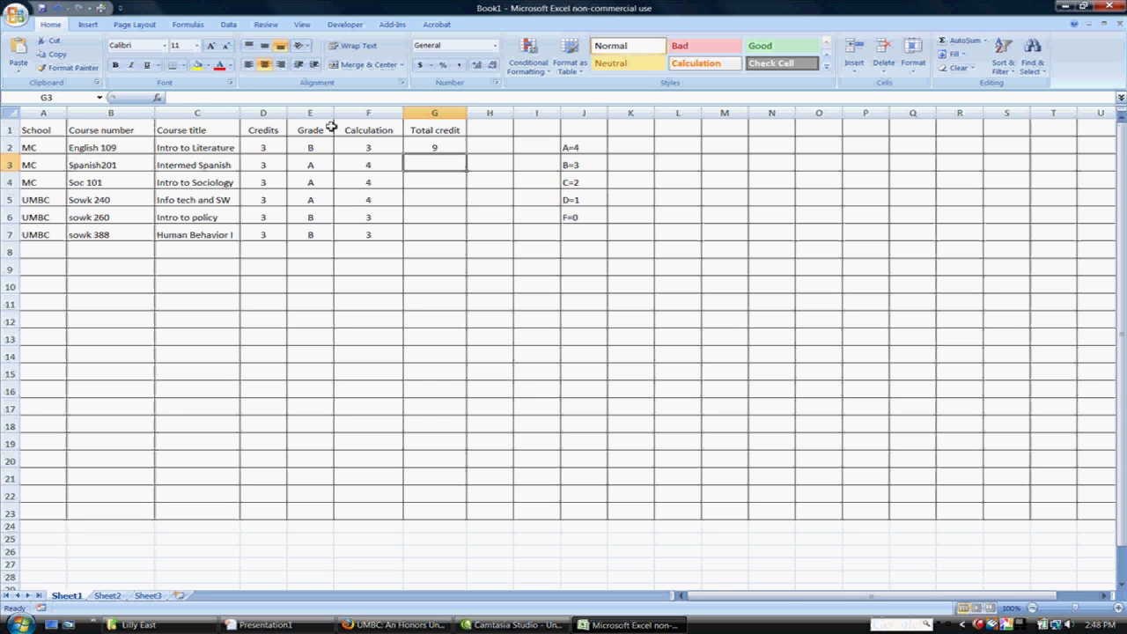
text(=)
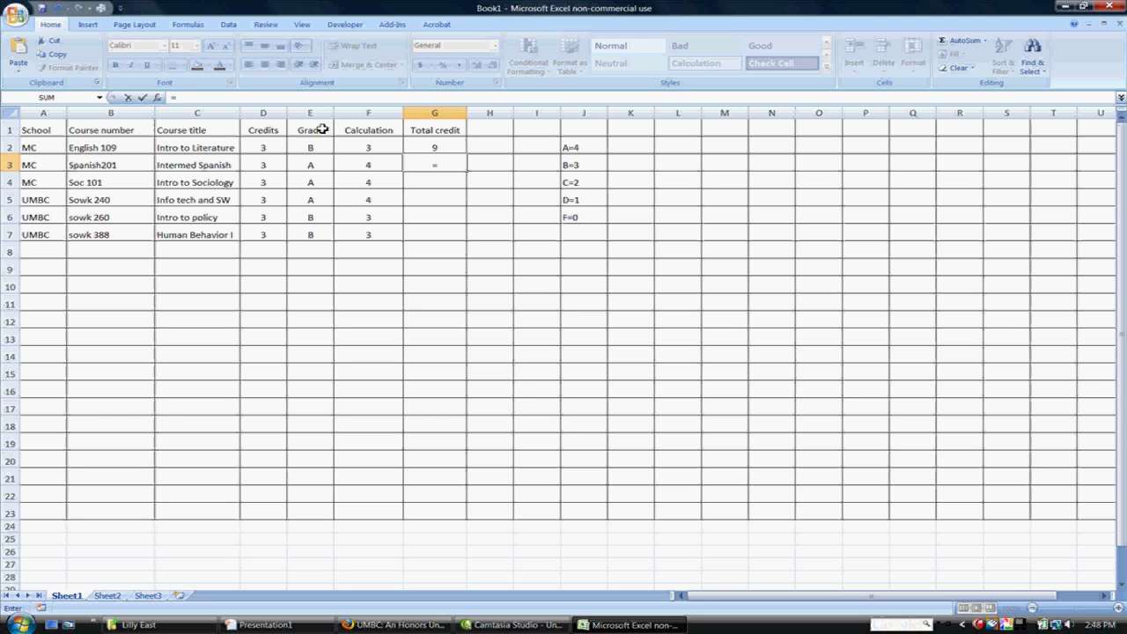
click(270, 166)
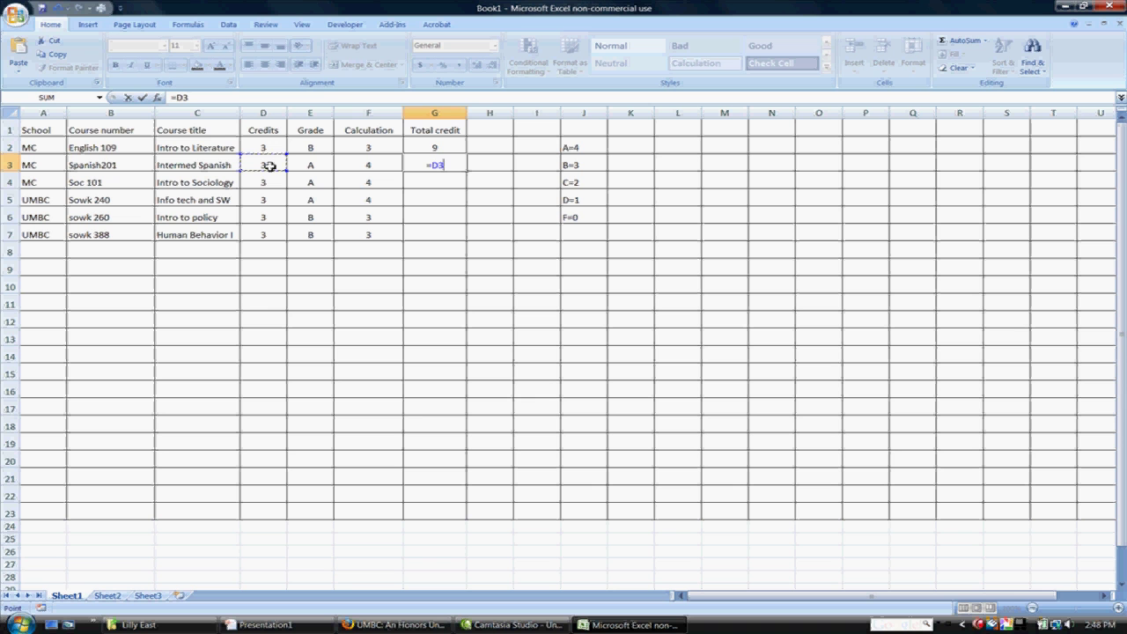
Step: Finish G3 as =D3*F3 (12) and copy G2's formula into G4:G7
text(*)
click(369, 164)
key(Return)
right_click(447, 148)
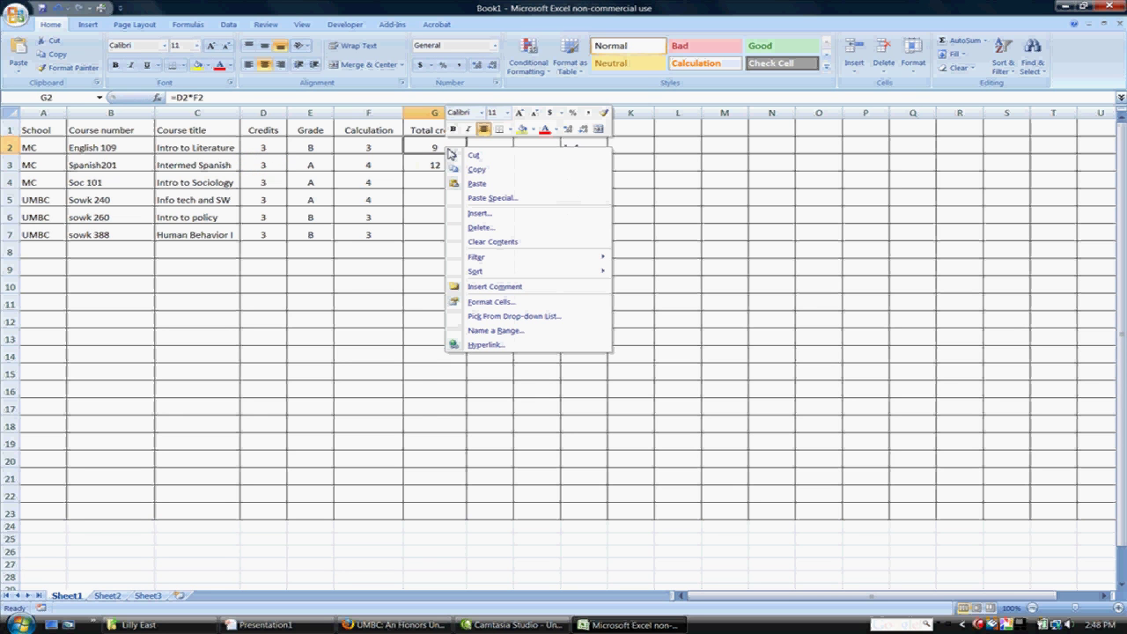
click(464, 169)
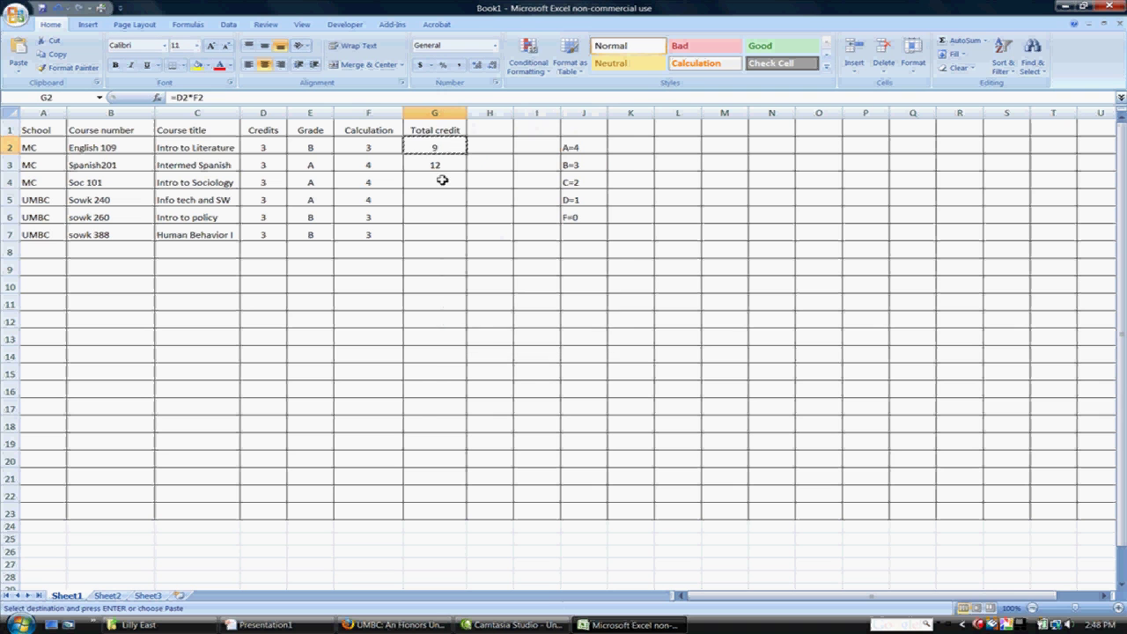
drag(440, 182, 438, 234)
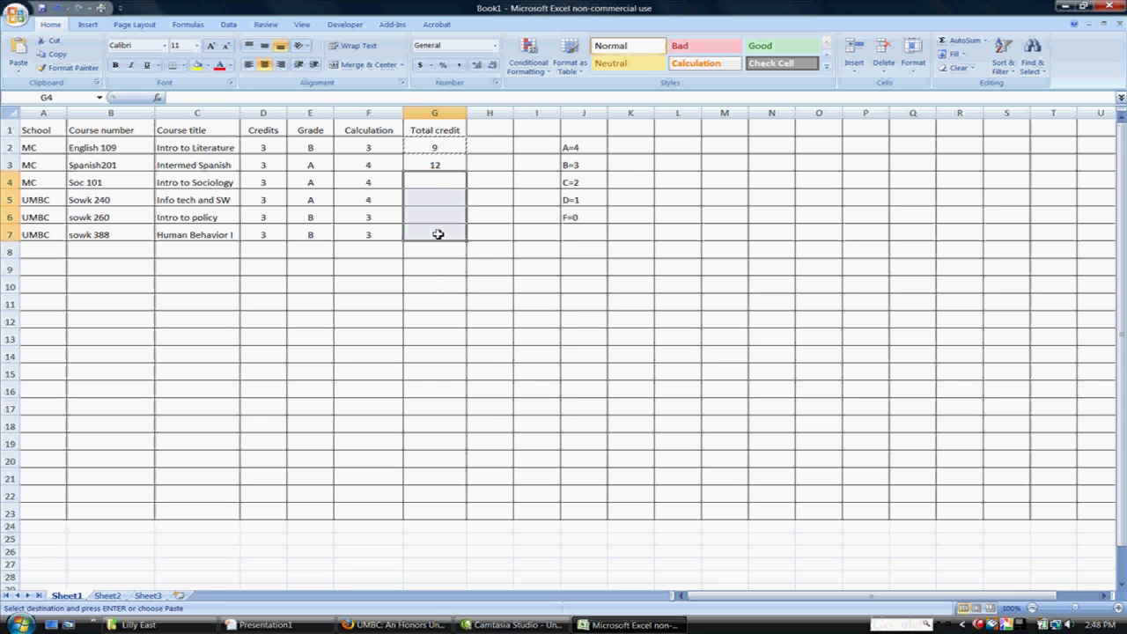
key(ctrl+v)
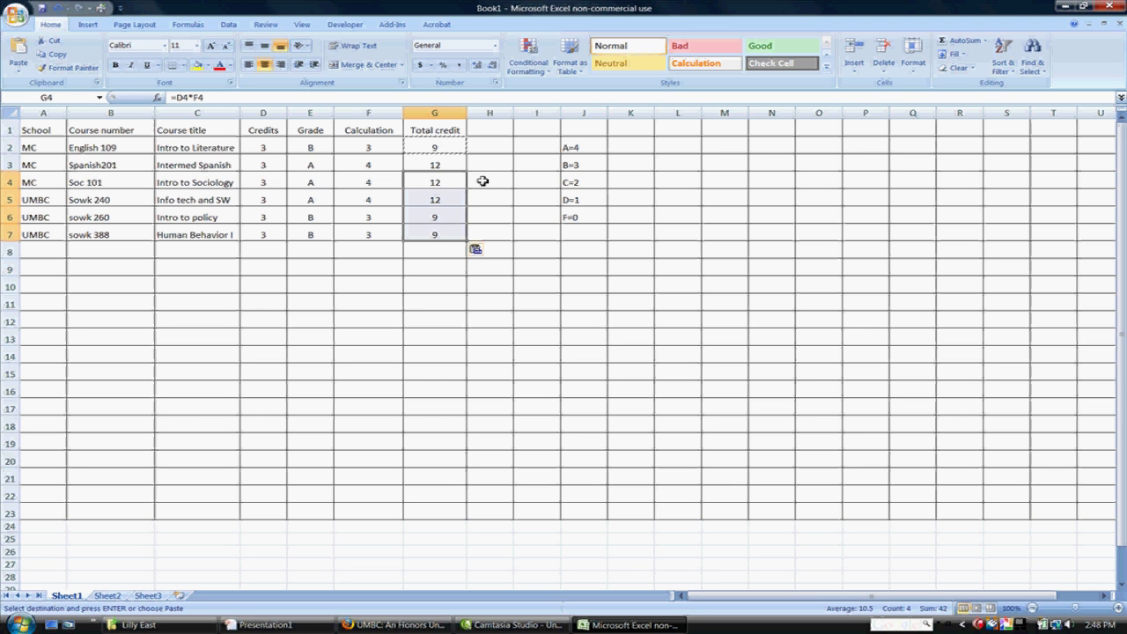
Step: Check the Total credit formulas in G3 through G6, giving 12, 12, 12, 9, 9
click(439, 183)
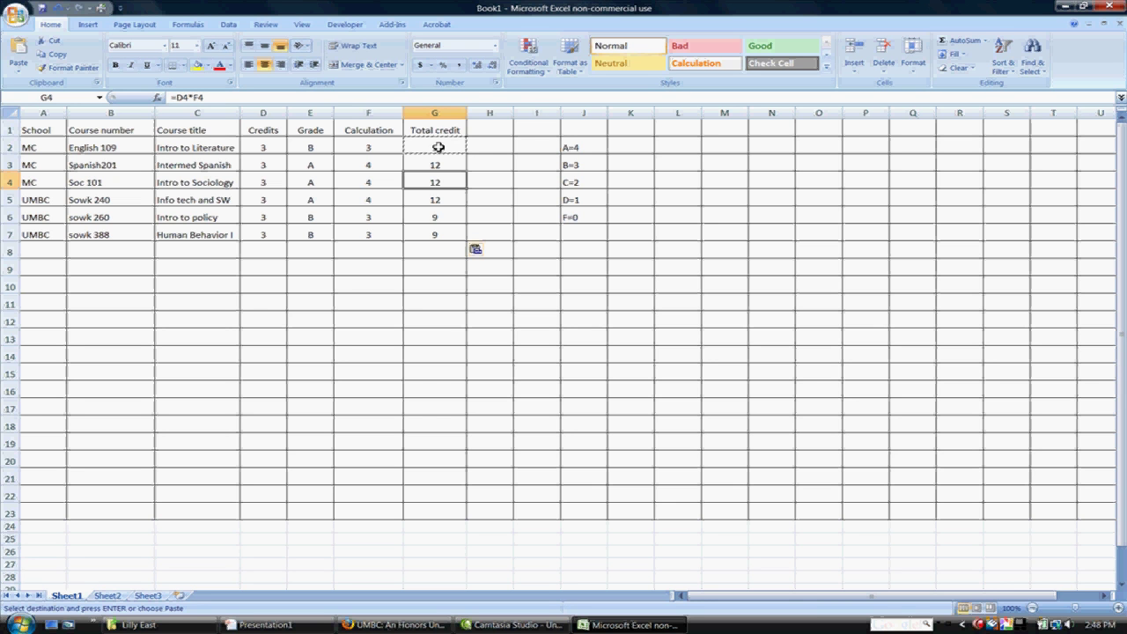
click(445, 159)
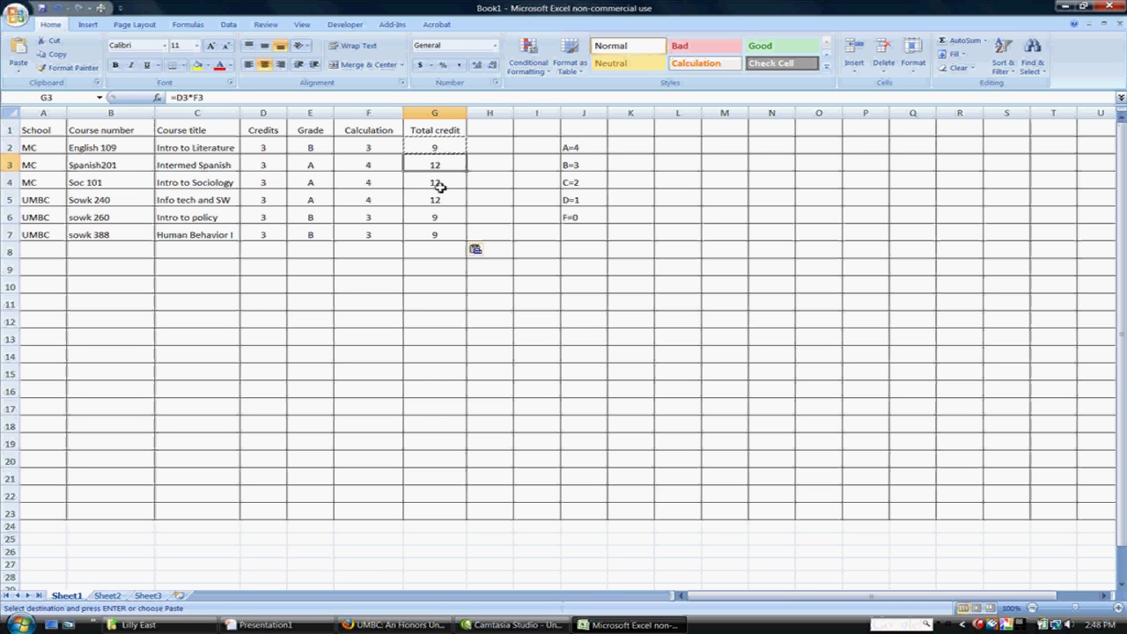
click(437, 184)
click(438, 201)
click(440, 217)
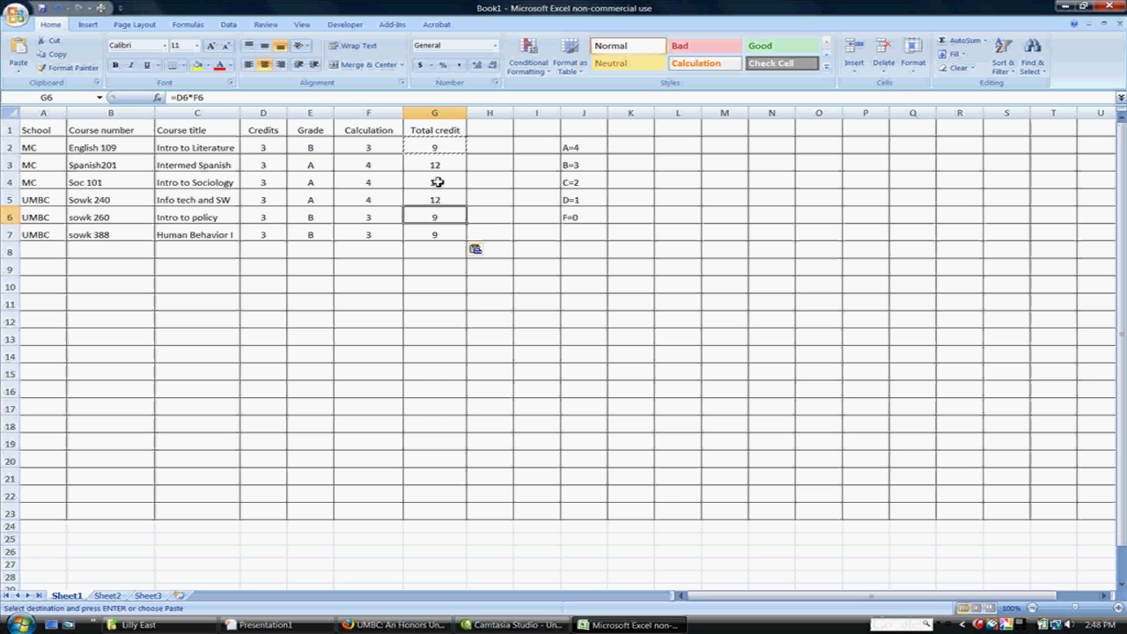
click(440, 182)
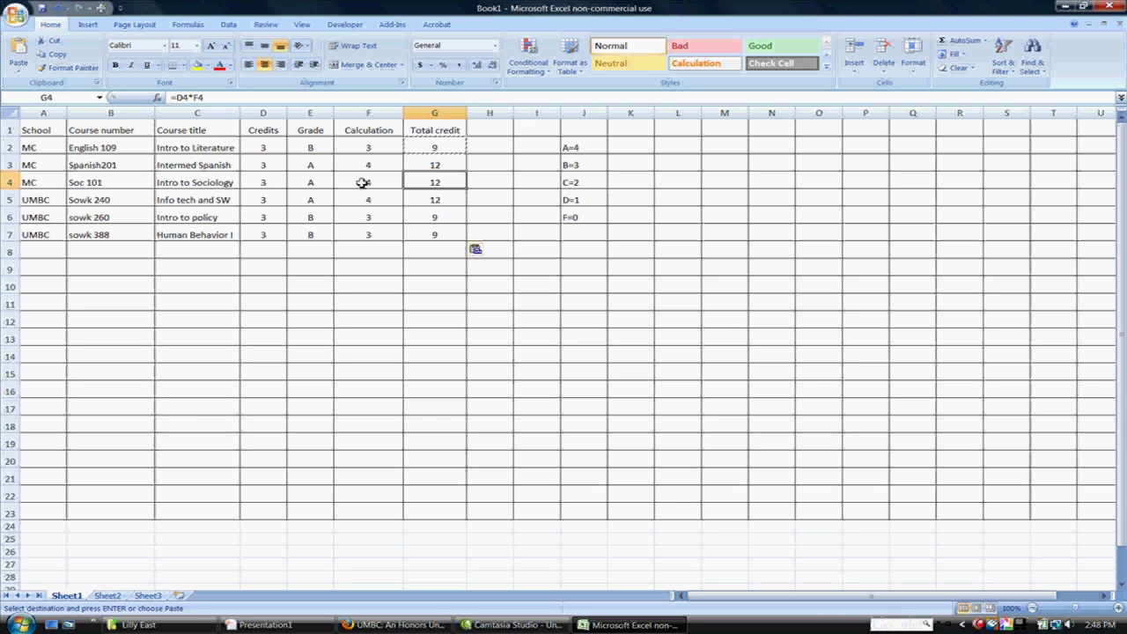
click(441, 201)
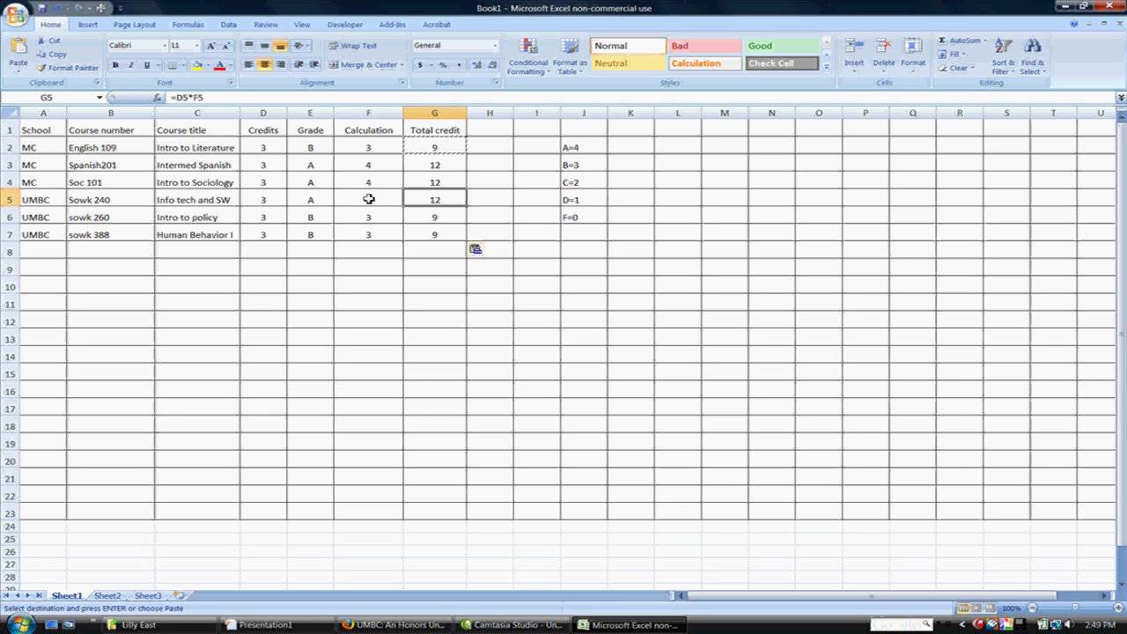
click(436, 263)
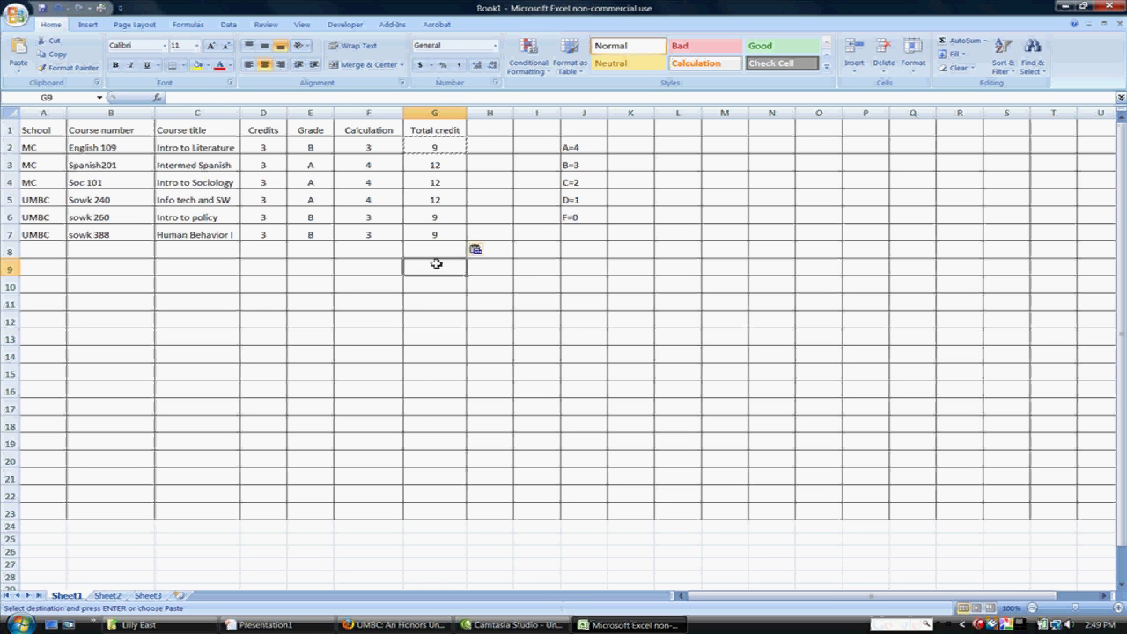
Step: Add a GPA label in I9 and select D2:D7 and G2:G7 to preview their sums
click(539, 268)
text(GPA=)
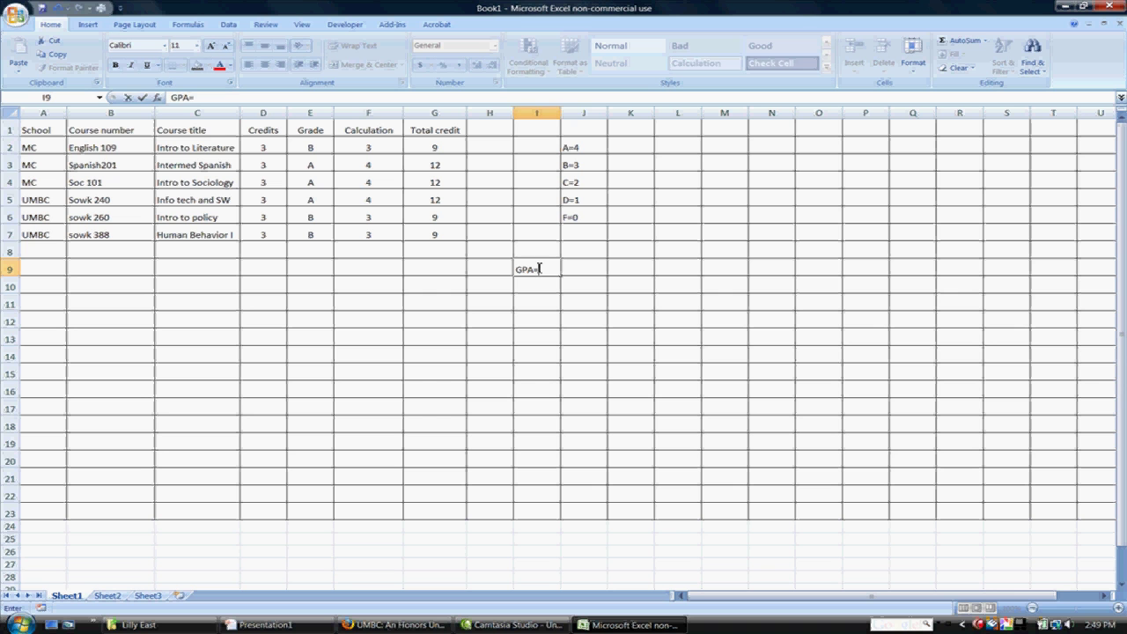
key(Tab)
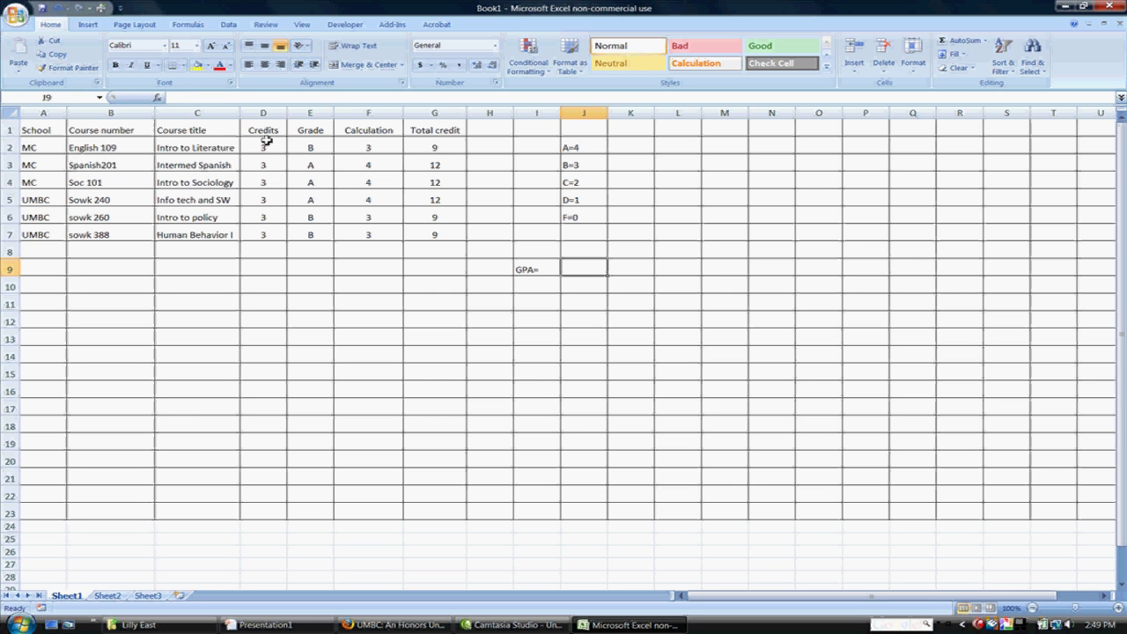
drag(268, 147, 269, 236)
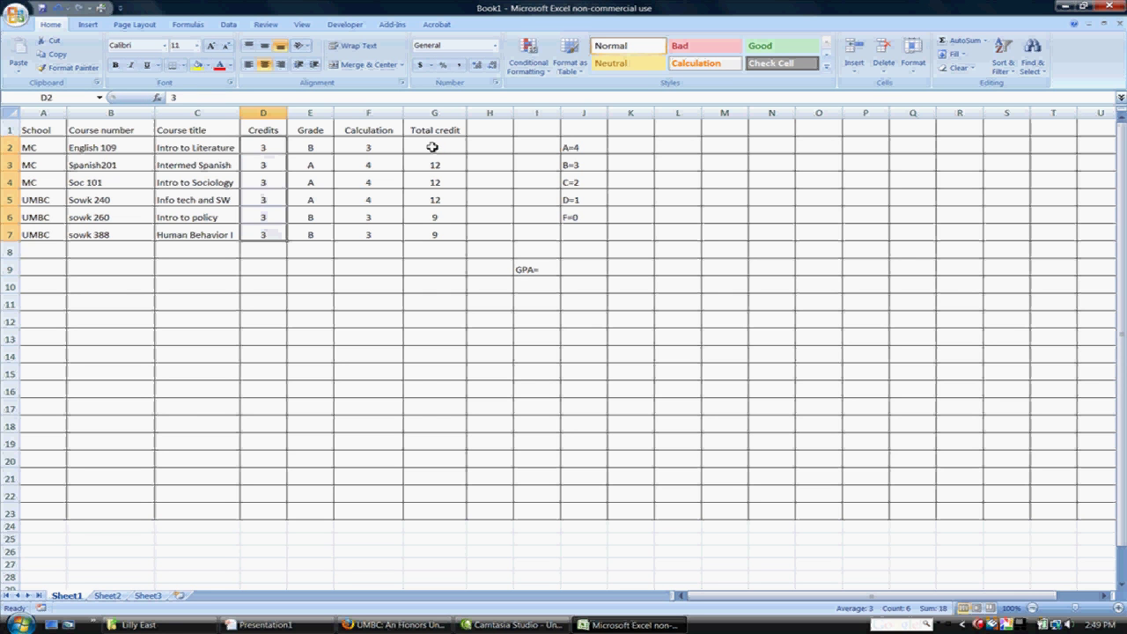
drag(432, 148, 439, 237)
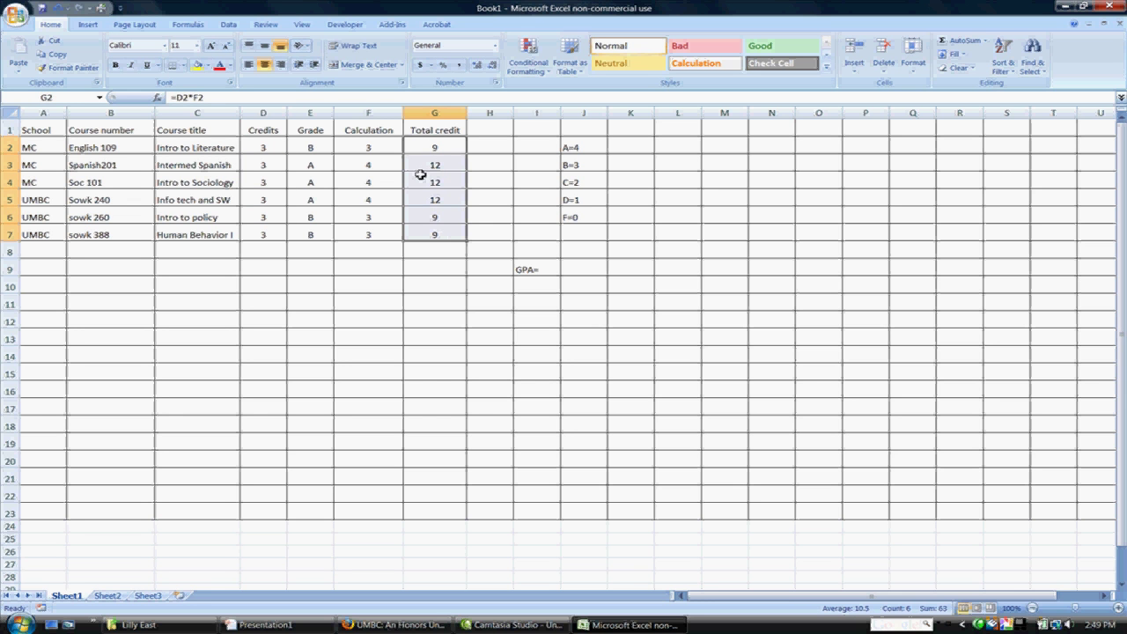
Step: Rename the G1 heading to 'Credit Value' and start a formula in D9
click(446, 132)
text(Credit Value)
click(255, 268)
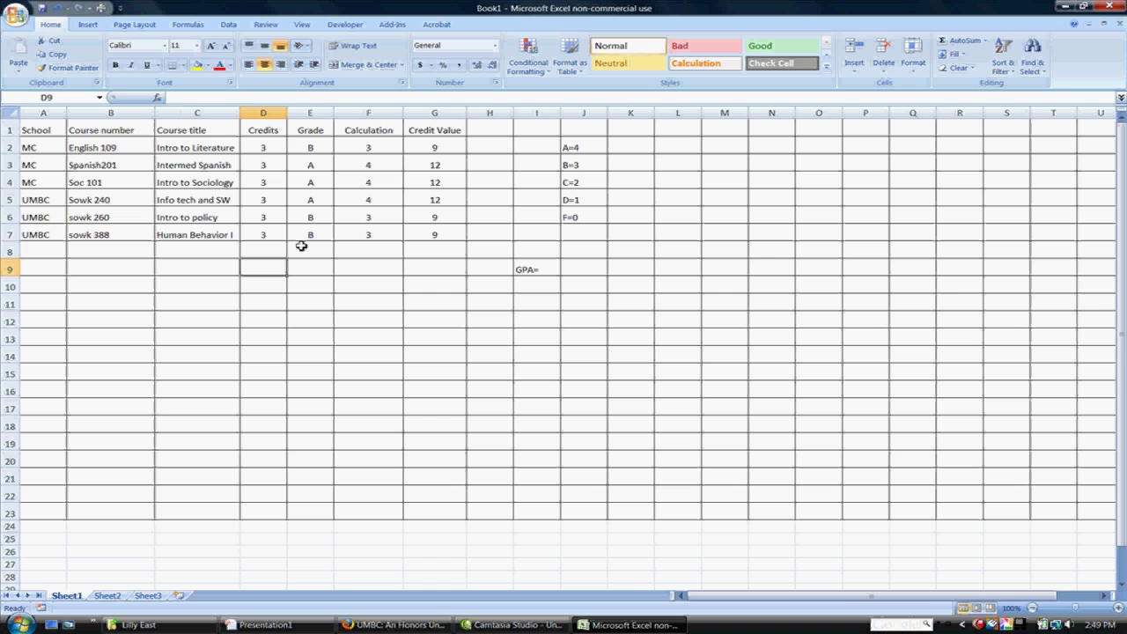
text(=)
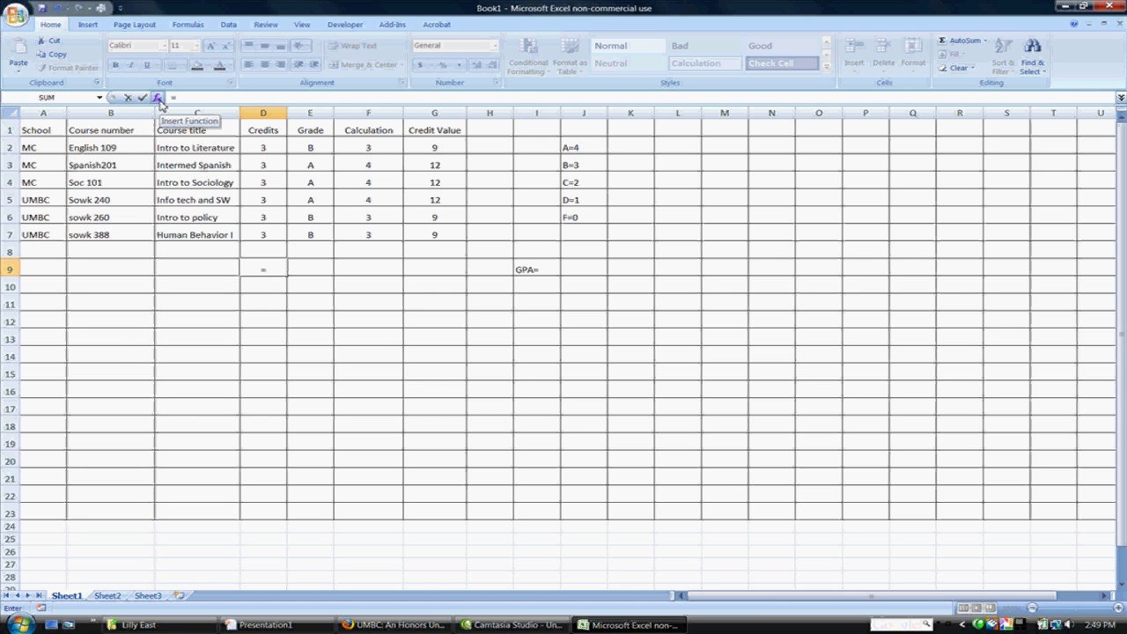
Step: Insert =SUM(D2:D7) in D9 so the credits total 18
click(158, 99)
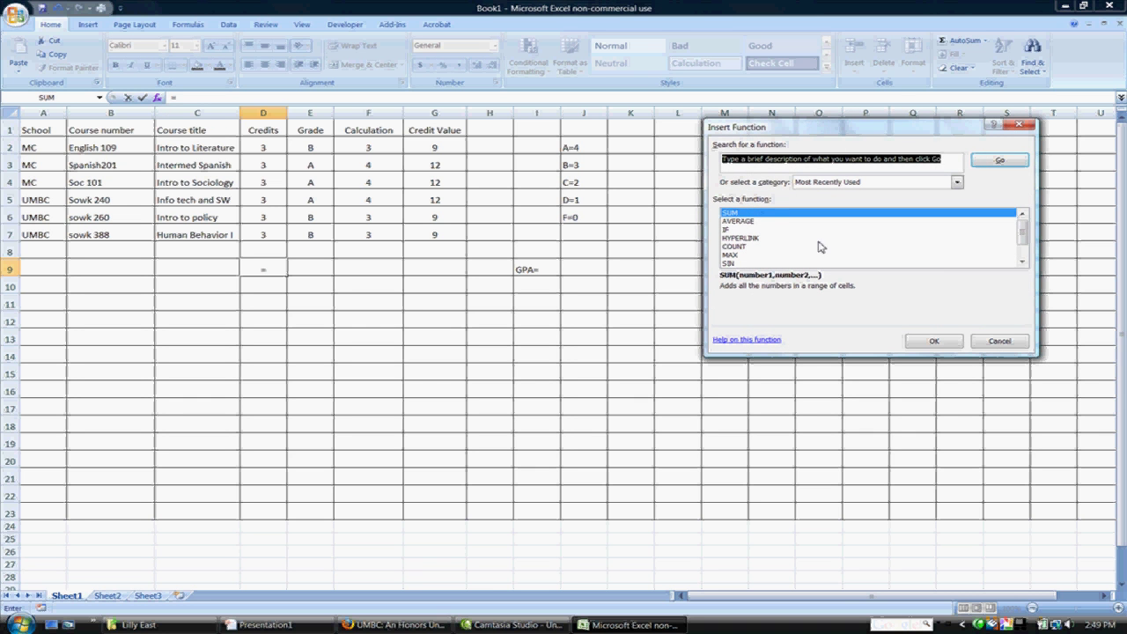
click(934, 341)
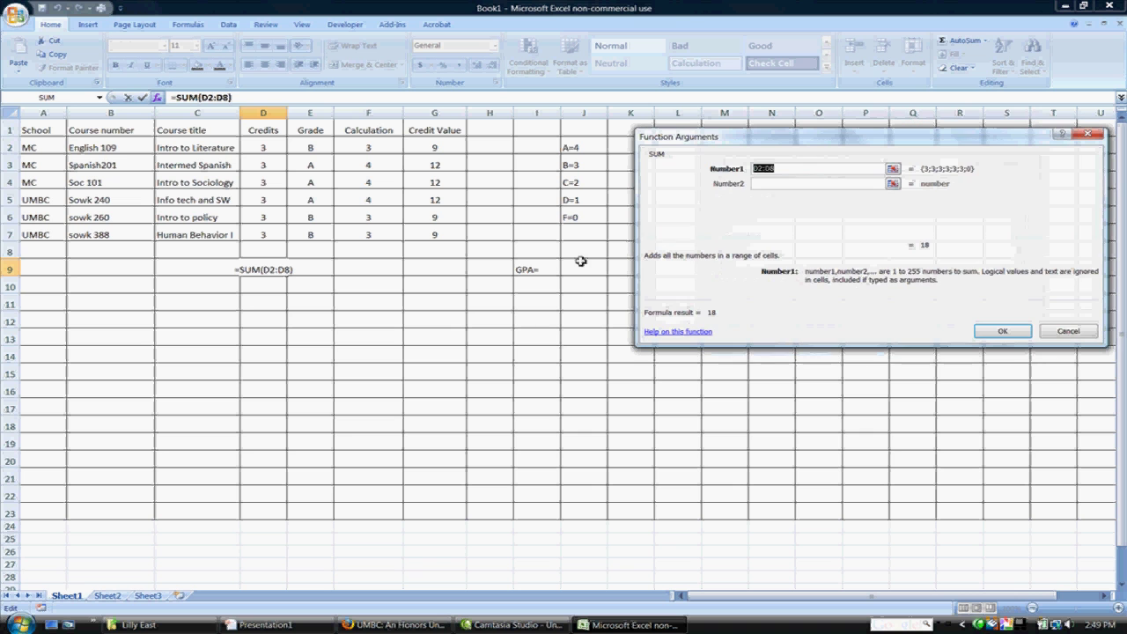
drag(265, 151, 267, 235)
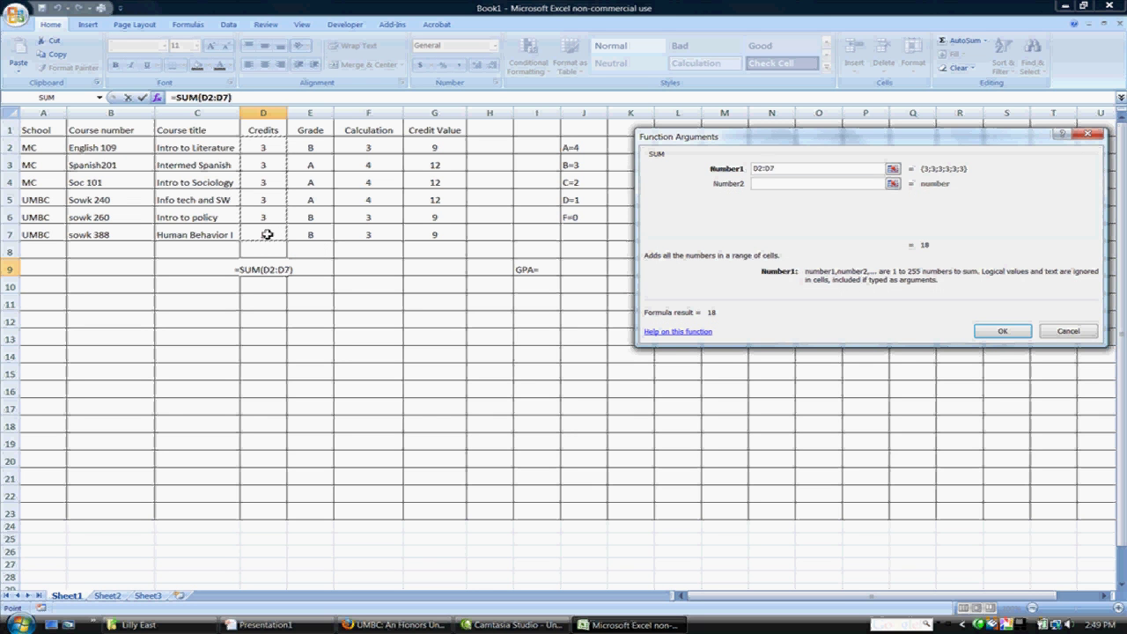
key(Return)
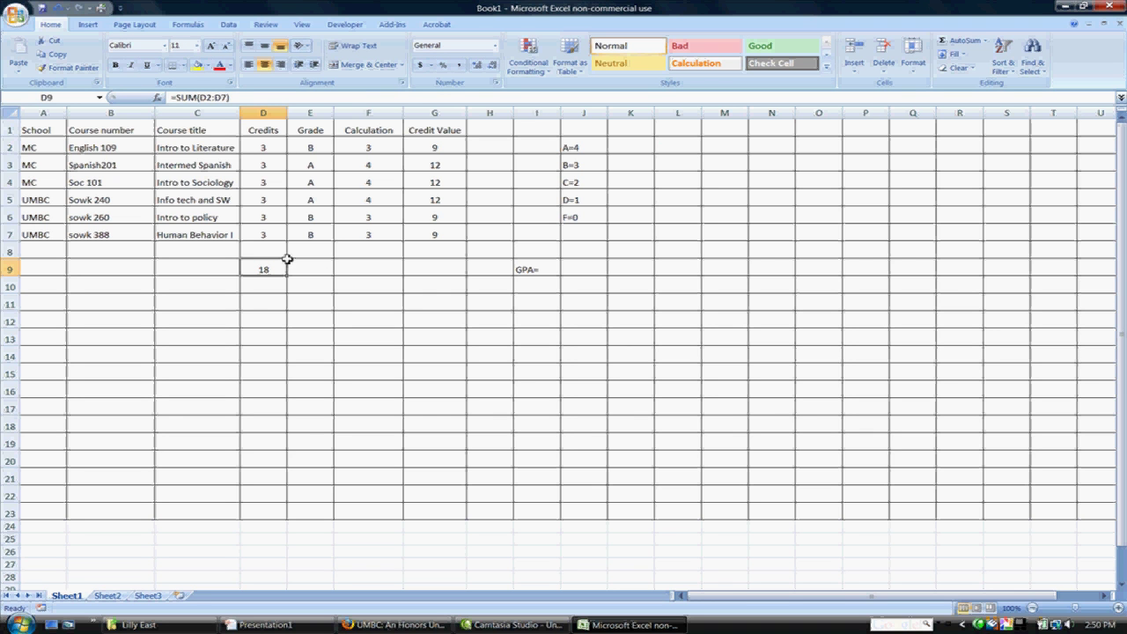
Step: Insert =SUM(G2:G7) in G9 so the credit values total 63
click(426, 269)
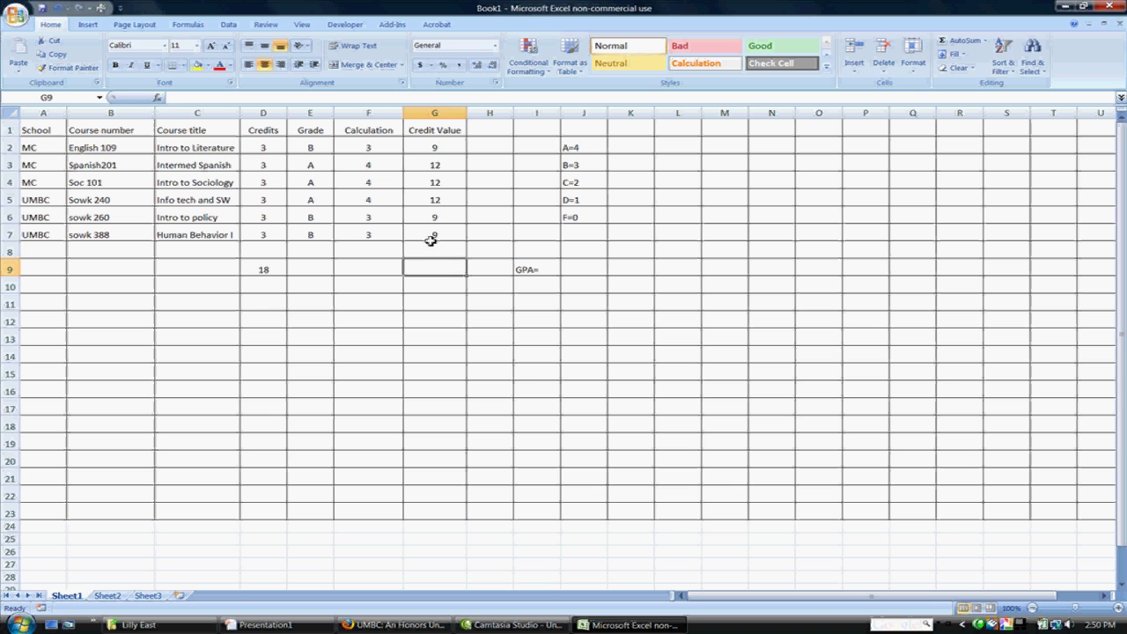
text(=)
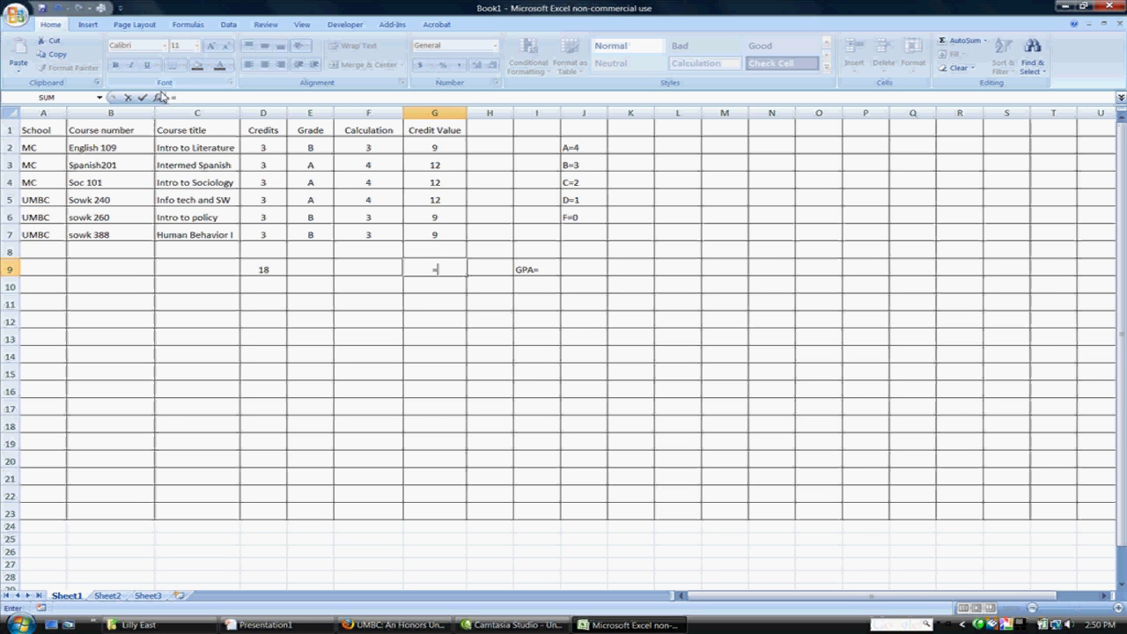
click(157, 97)
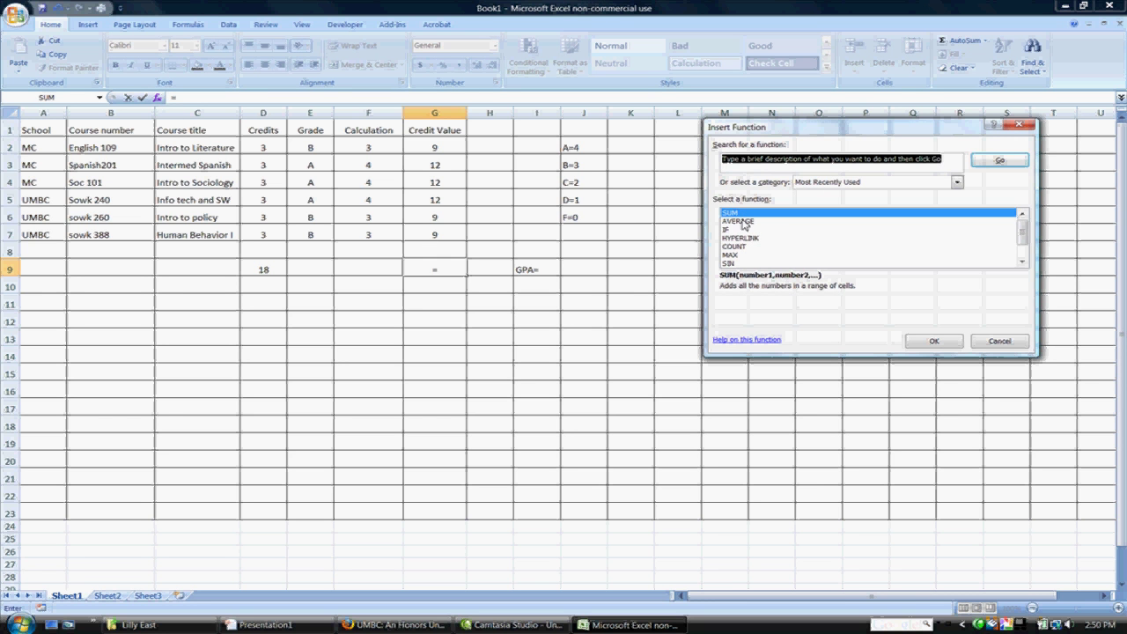
click(935, 340)
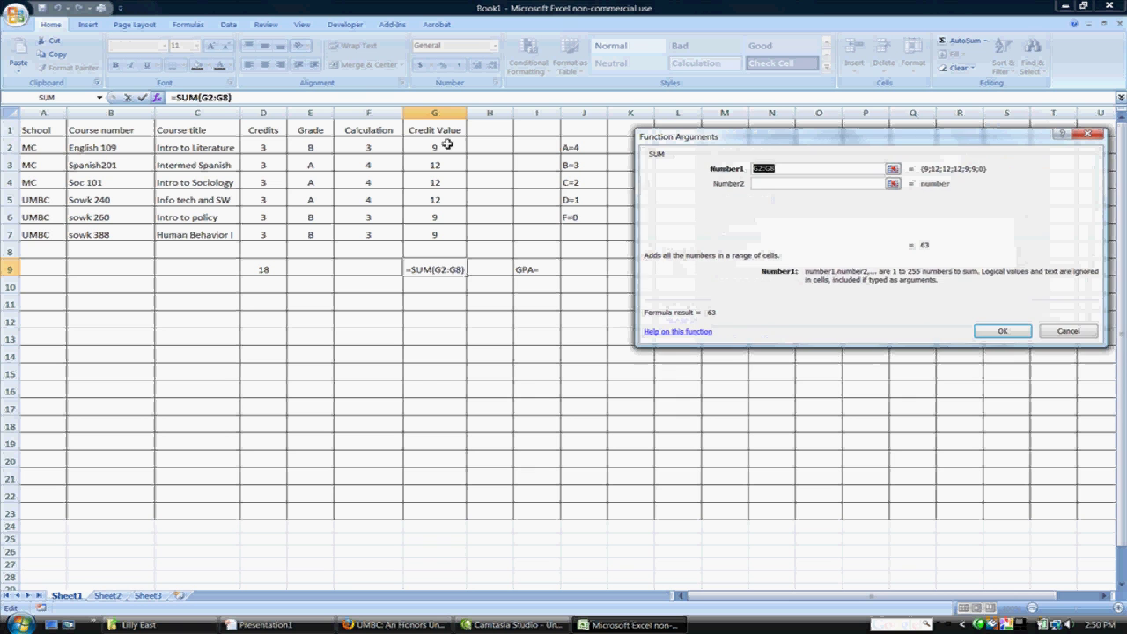
drag(443, 147, 448, 235)
key(Return)
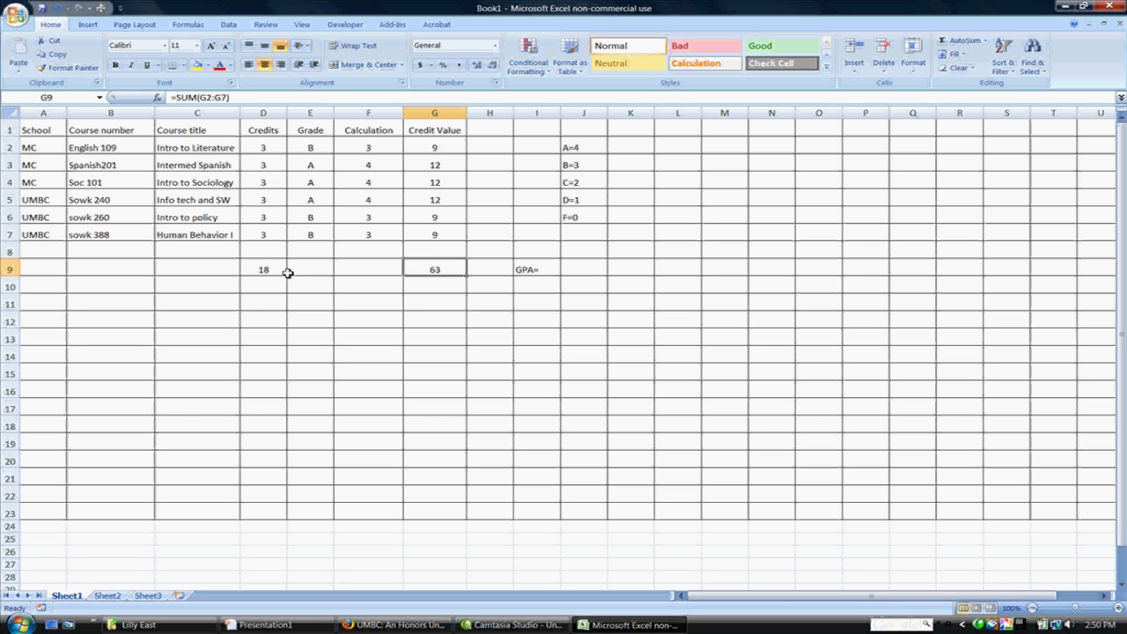
Step: Enter =G9/D9 in J9 so the GPA shows 3.5
click(585, 268)
text(=)
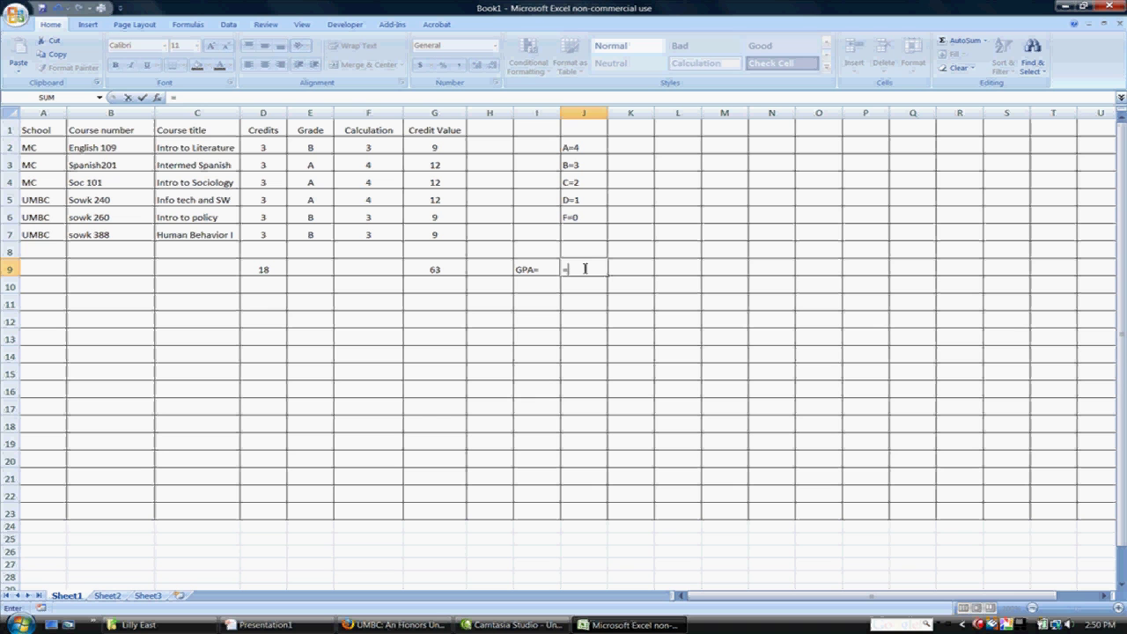
click(440, 268)
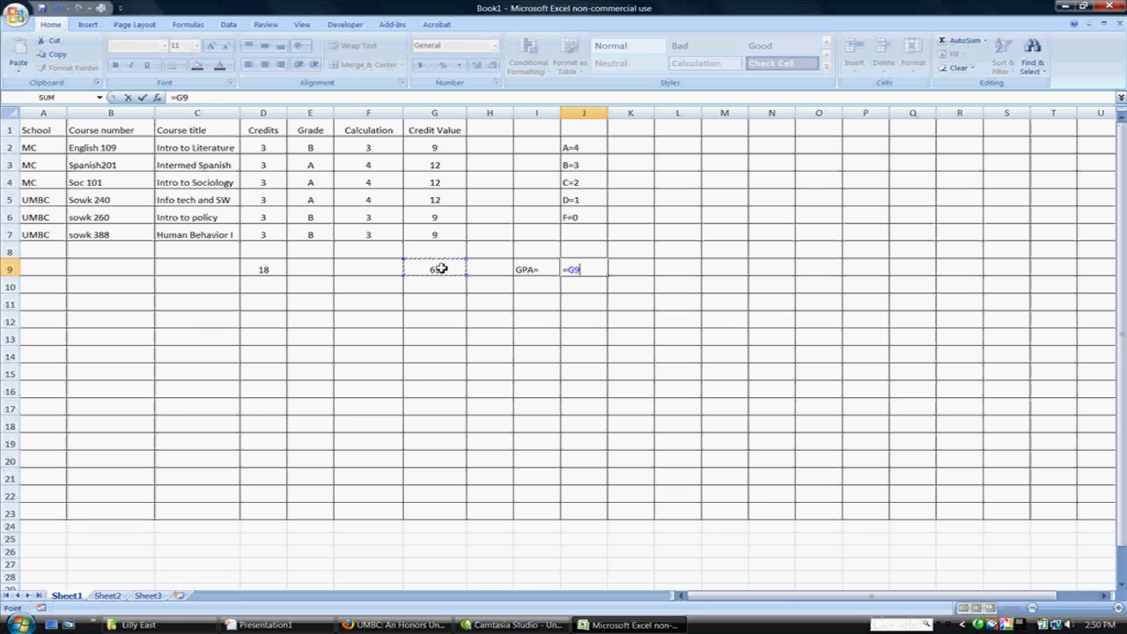
text(/)
click(262, 270)
key(Return)
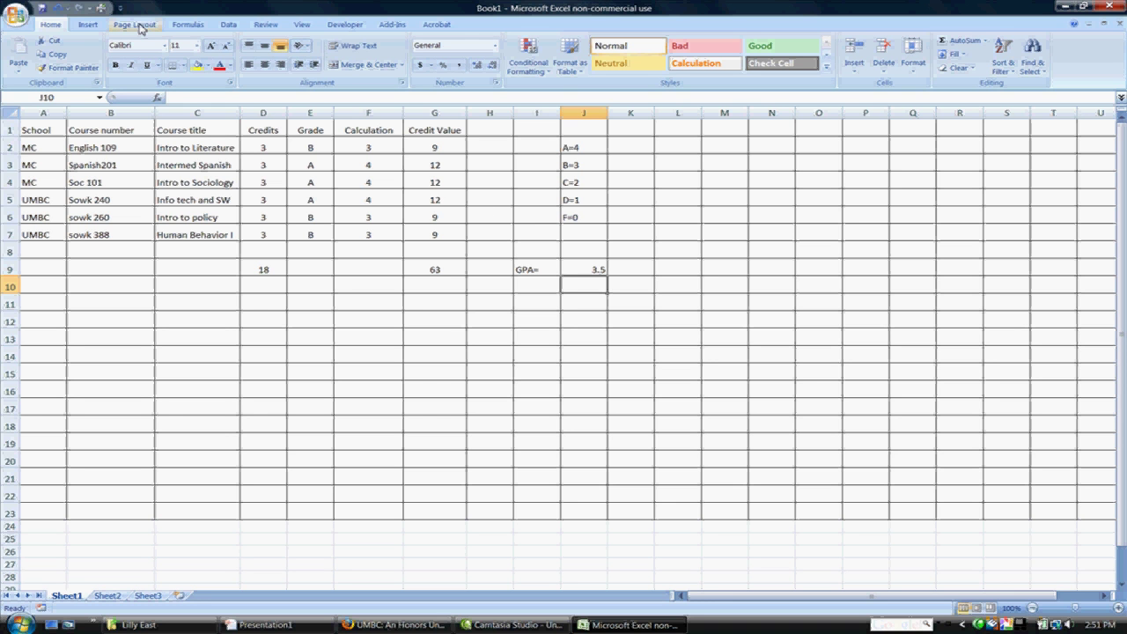
Step: Add a page header with the student's name followed by 'GPA Spreadsheet'
click(88, 25)
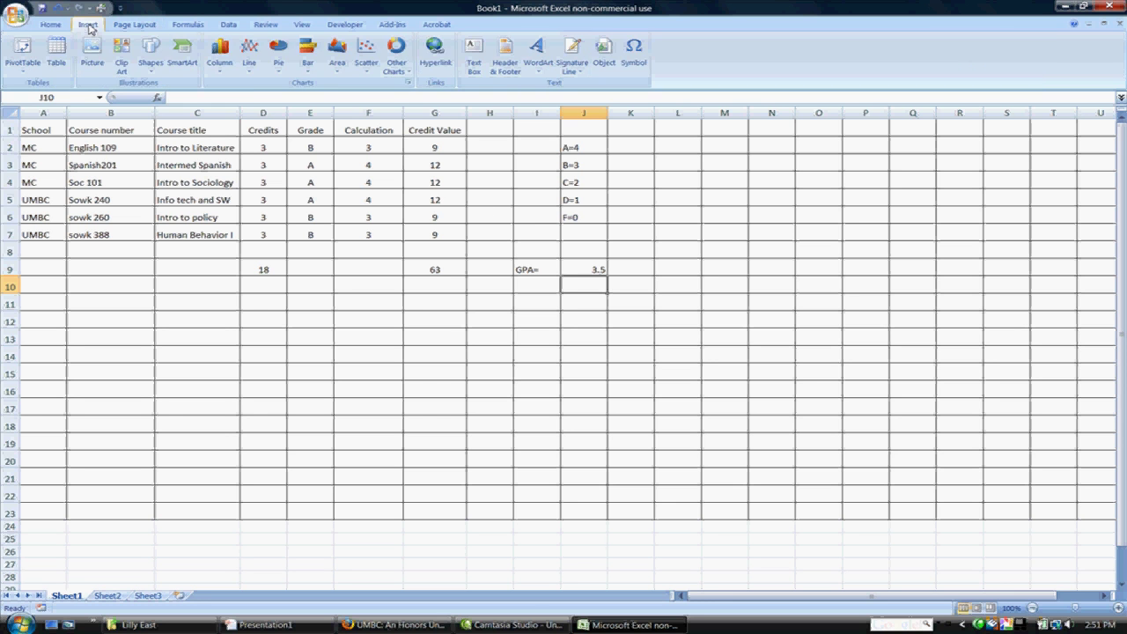
click(506, 54)
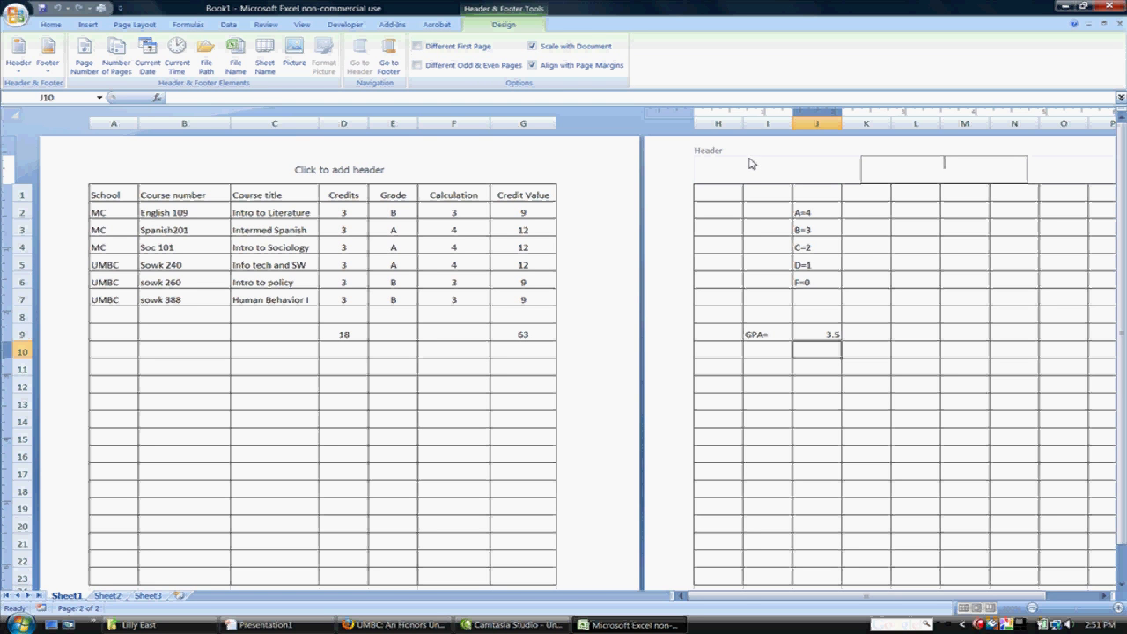
click(350, 168)
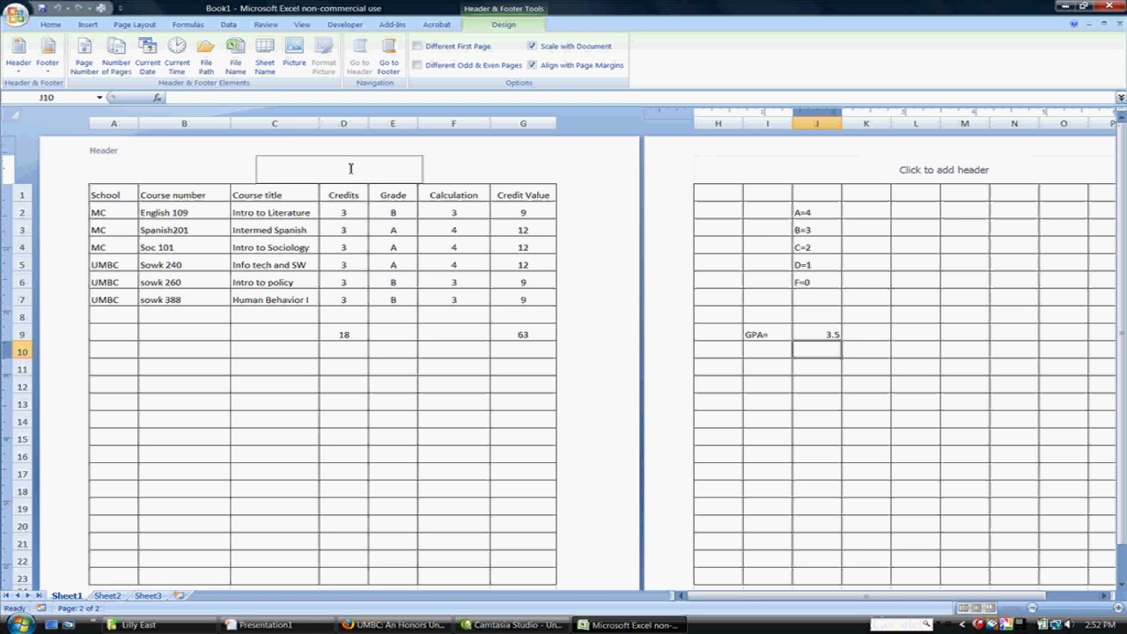
Step: Check the header on the second page, then return to the worksheet cells
mouse_move(1122, 344)
mouse_down()
mouse_move(1122, 381)
mouse_move(1122, 366)
mouse_up()
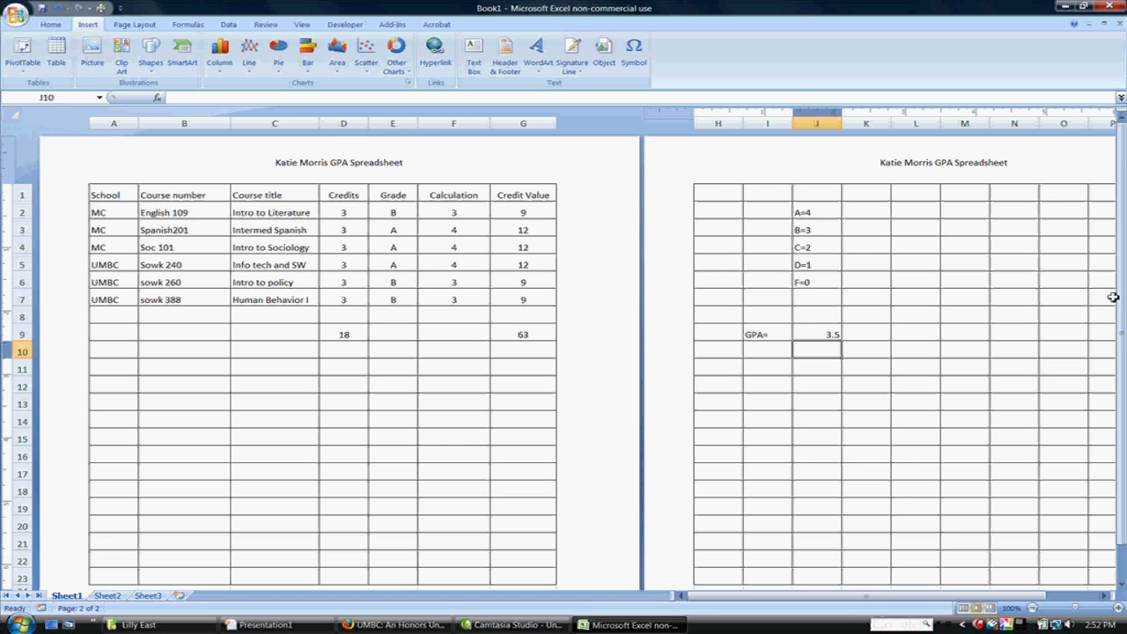
click(937, 168)
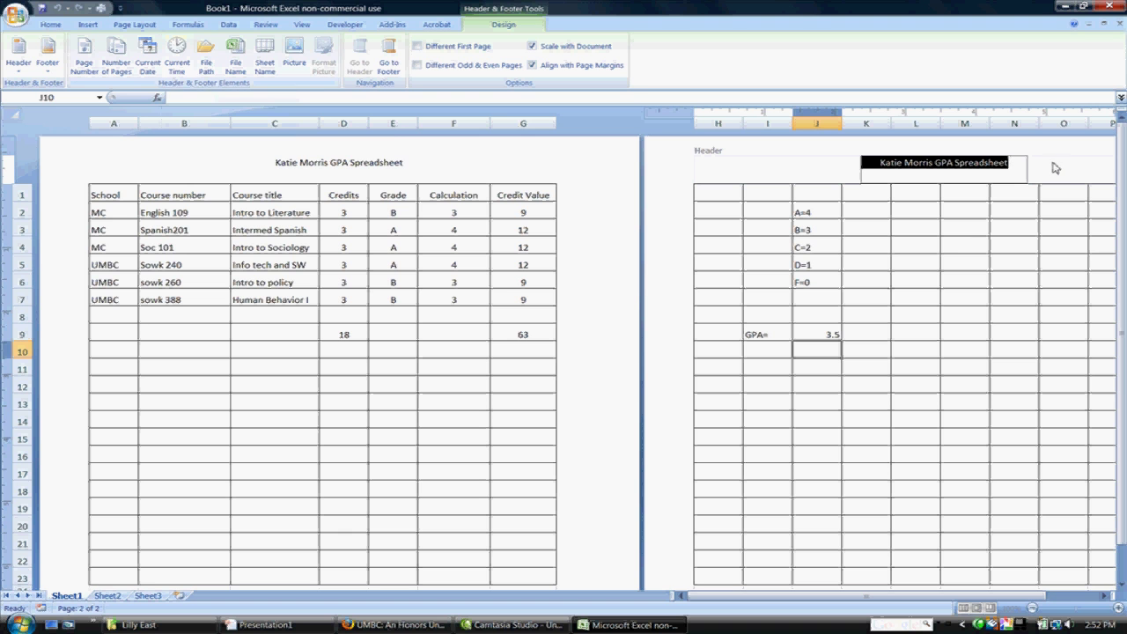
drag(1124, 209, 1125, 231)
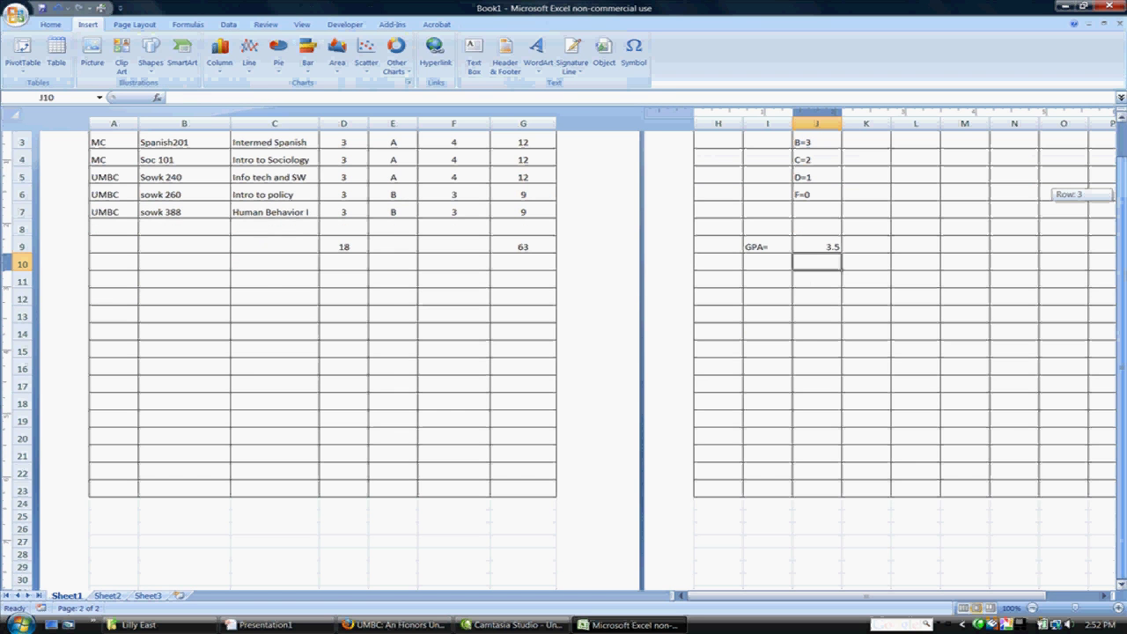
click(168, 289)
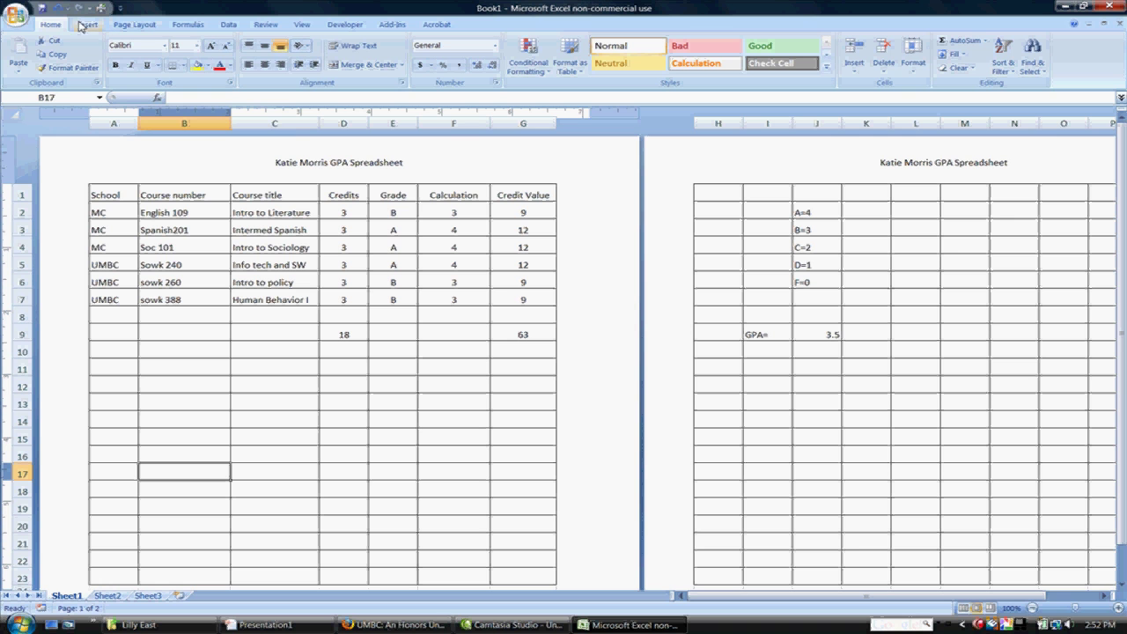
Step: Switch the page orientation to Landscape
click(143, 27)
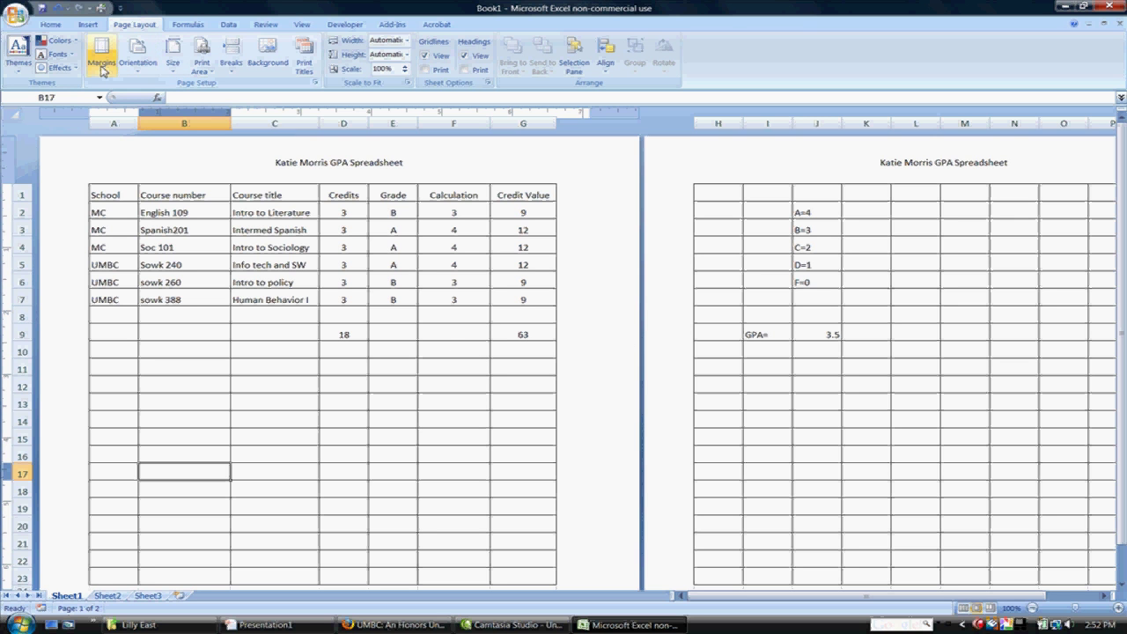
click(155, 70)
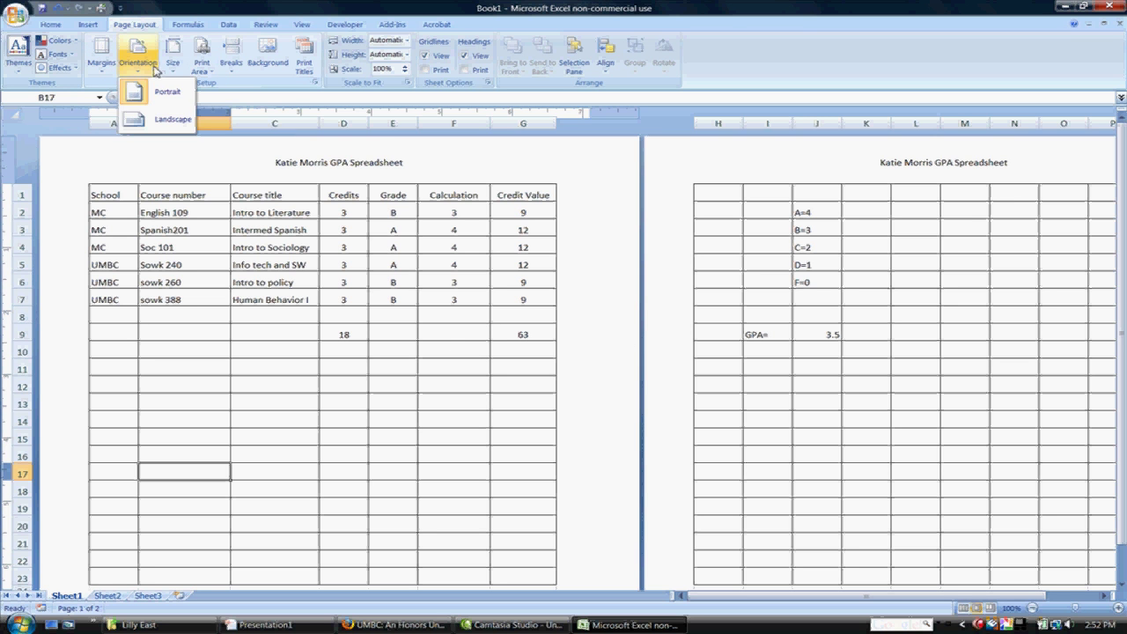
click(163, 120)
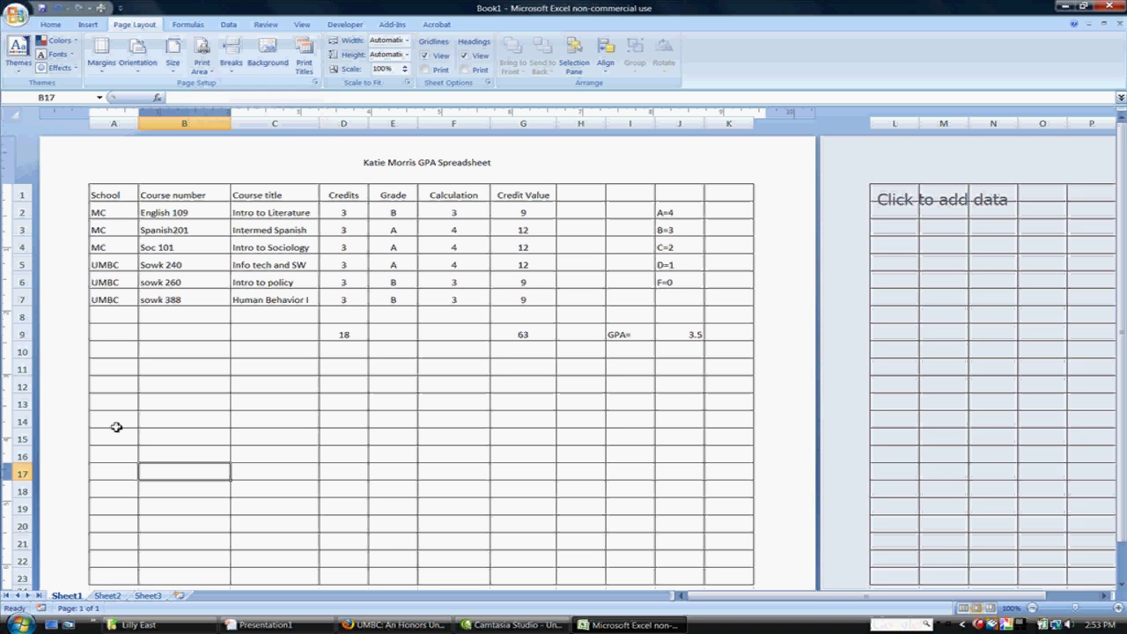
Step: Set the print area to the table range A1:K14
drag(116, 425, 724, 191)
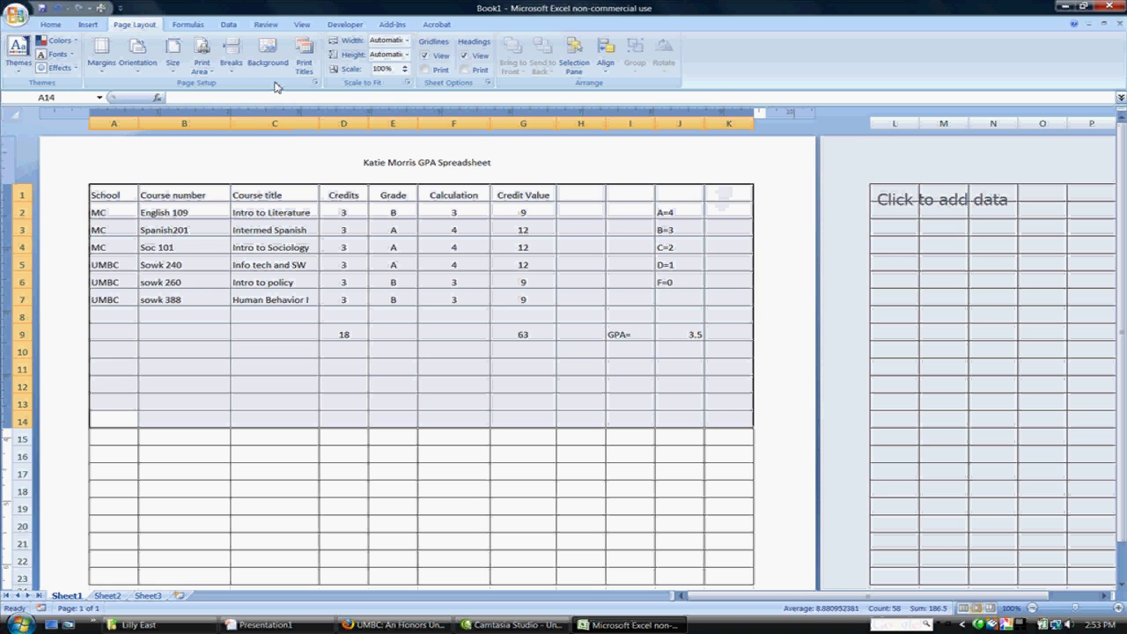
click(212, 70)
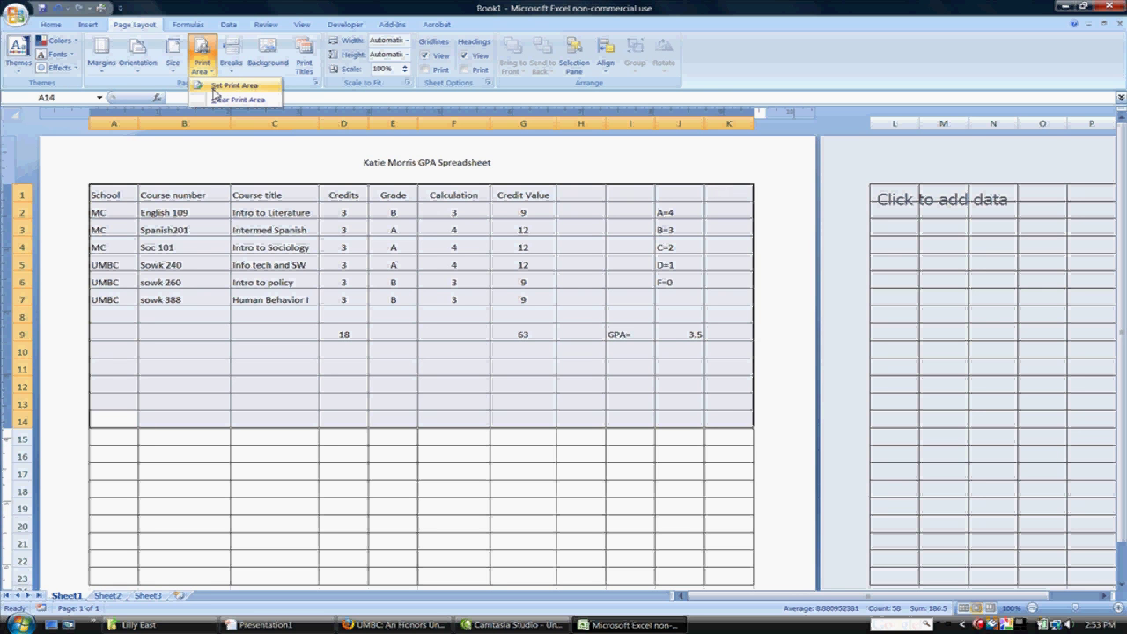
click(214, 89)
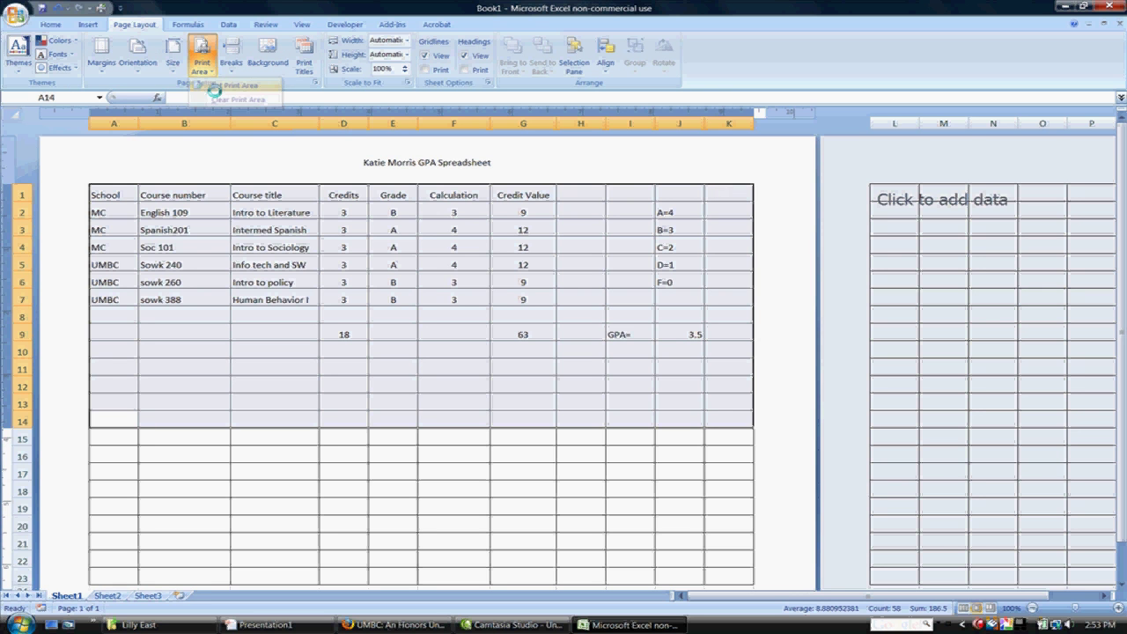